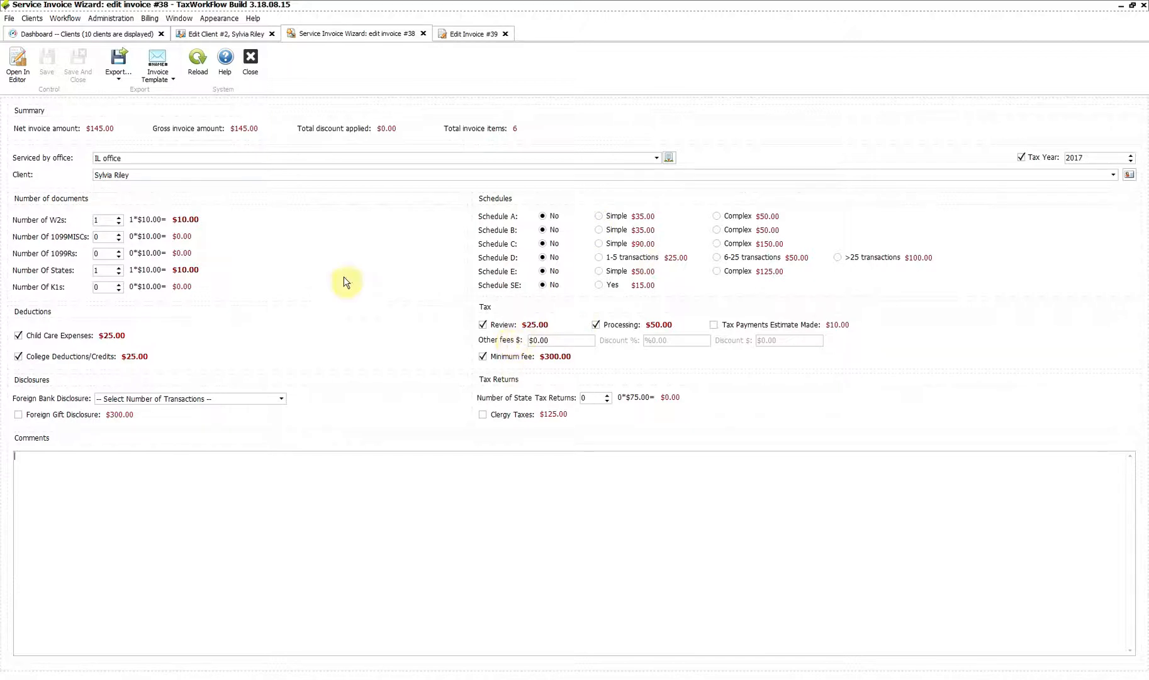
# - Open the draft invoice in the editor and load the [SYSTEM] Default Invoice Template from the office settings' invoice templates
pyautogui.click(17, 81)
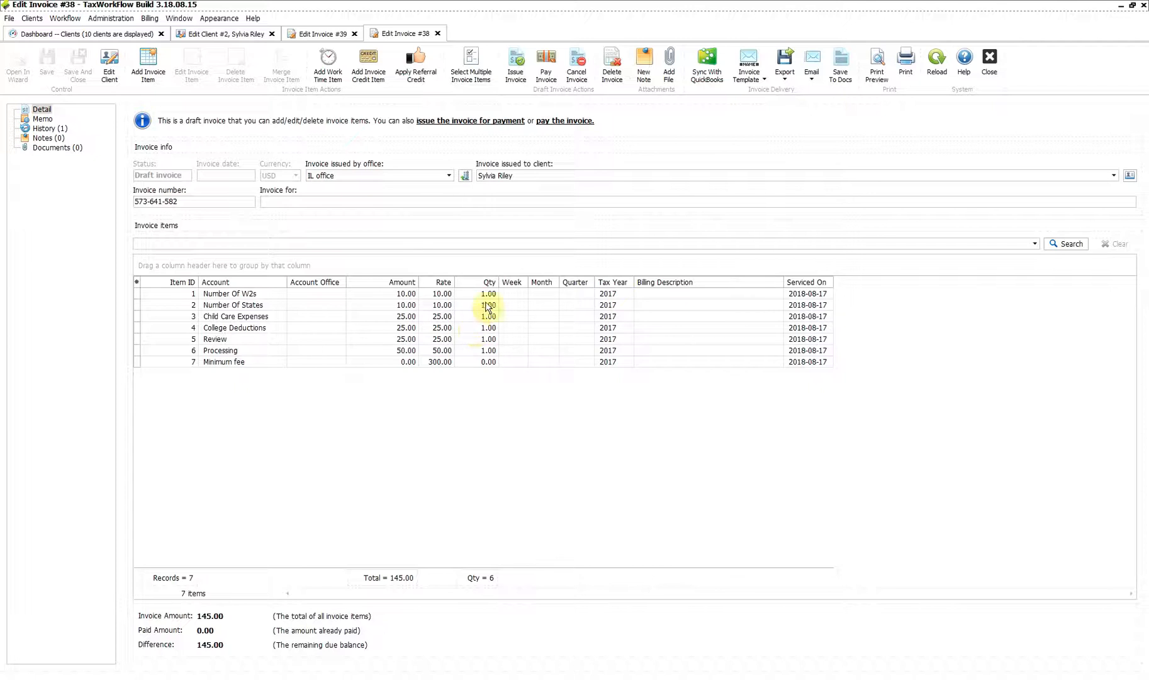
pyautogui.click(110, 18)
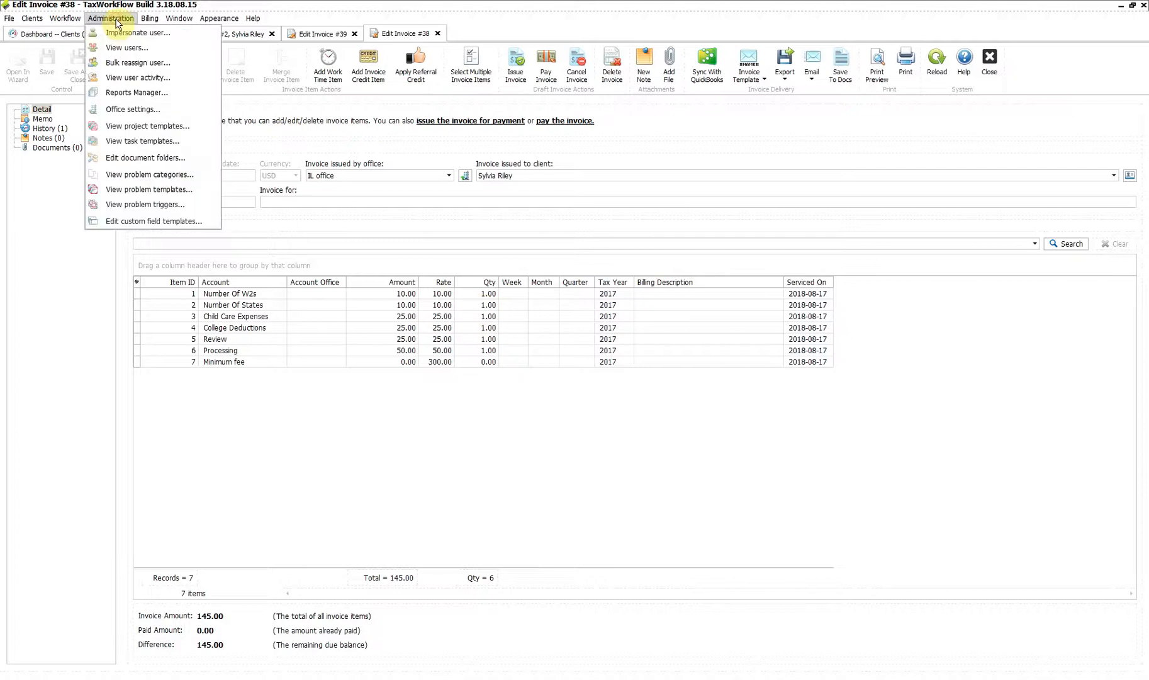
pyautogui.click(122, 109)
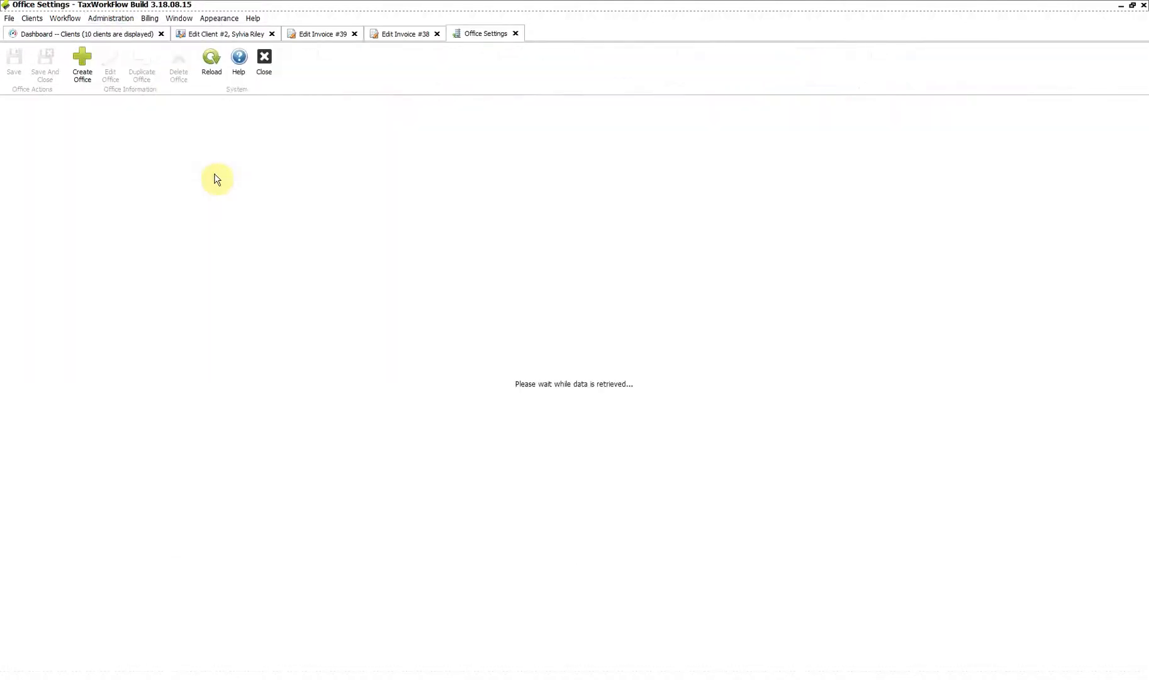
pyautogui.click(74, 190)
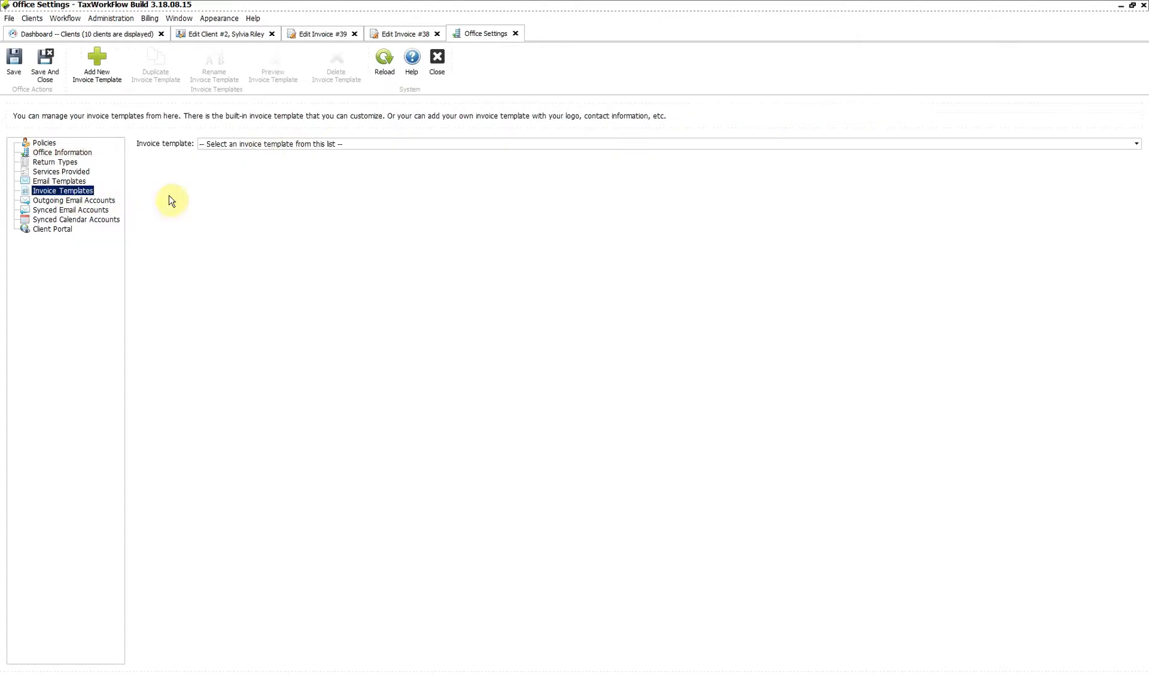
pyautogui.click(265, 144)
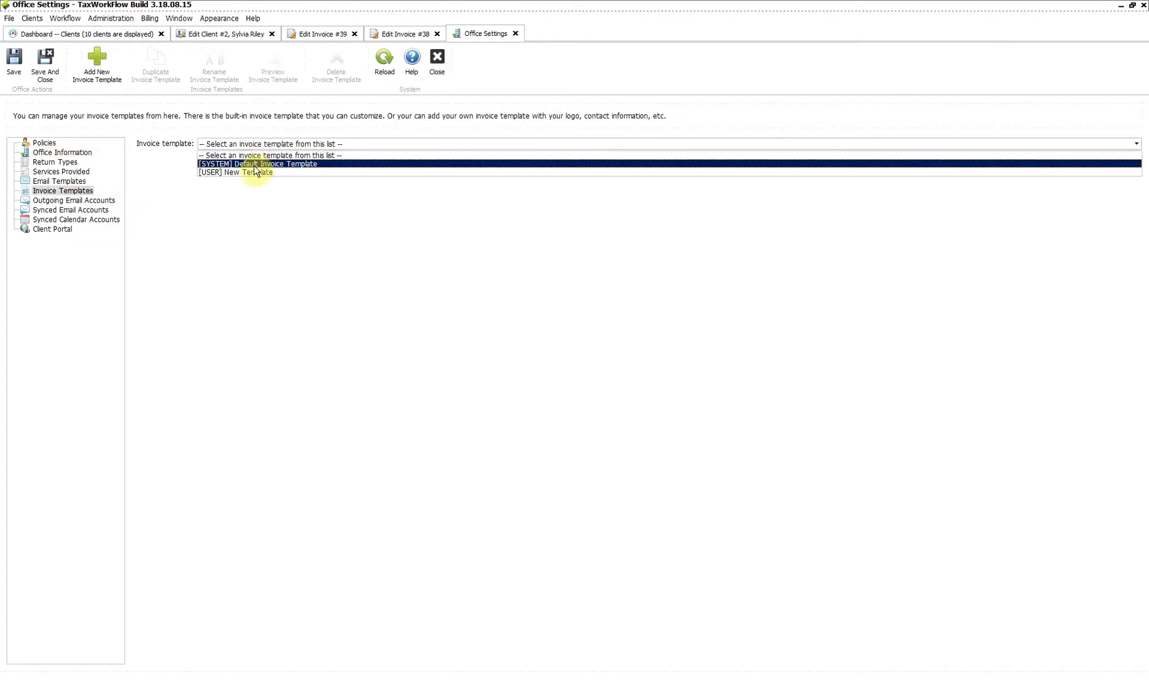
pyautogui.click(254, 164)
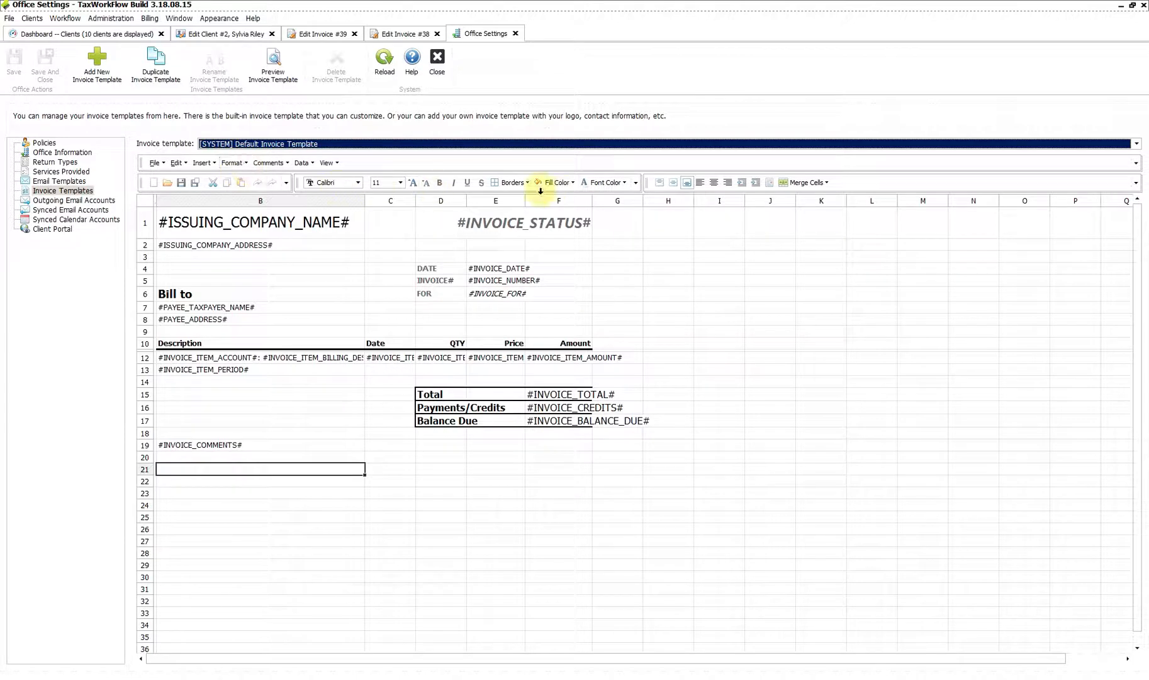
# - Examine the border, fill color, font color and cell formatting options available for the default invoice template
pyautogui.click(513, 184)
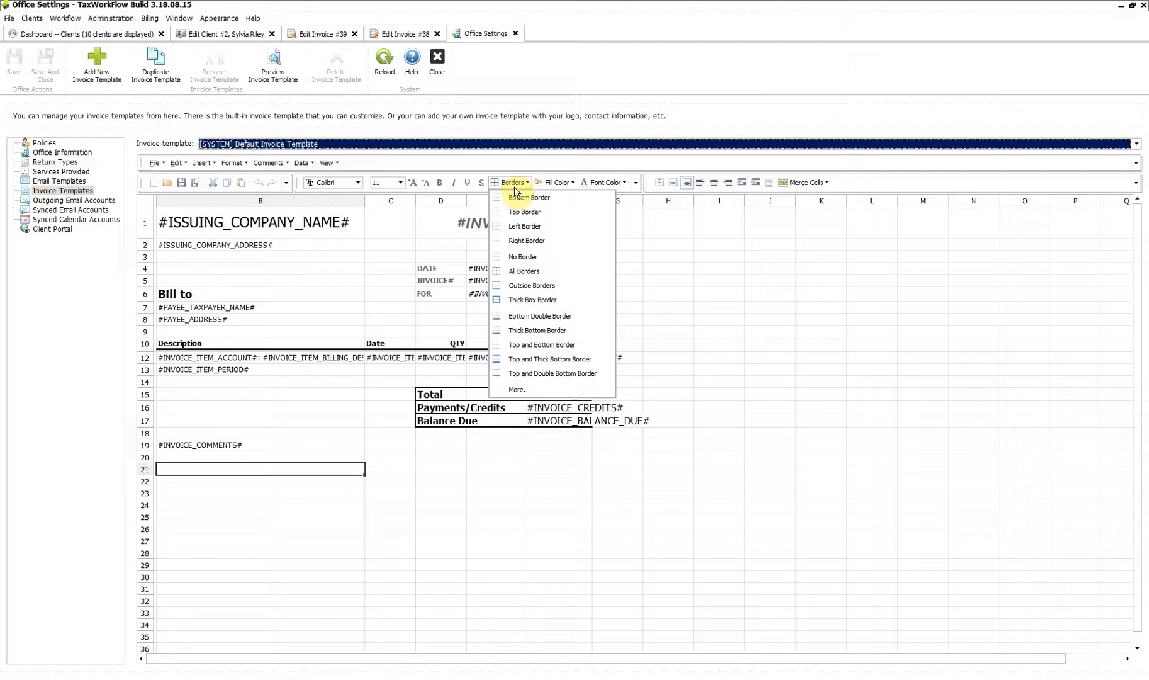
pyautogui.click(556, 183)
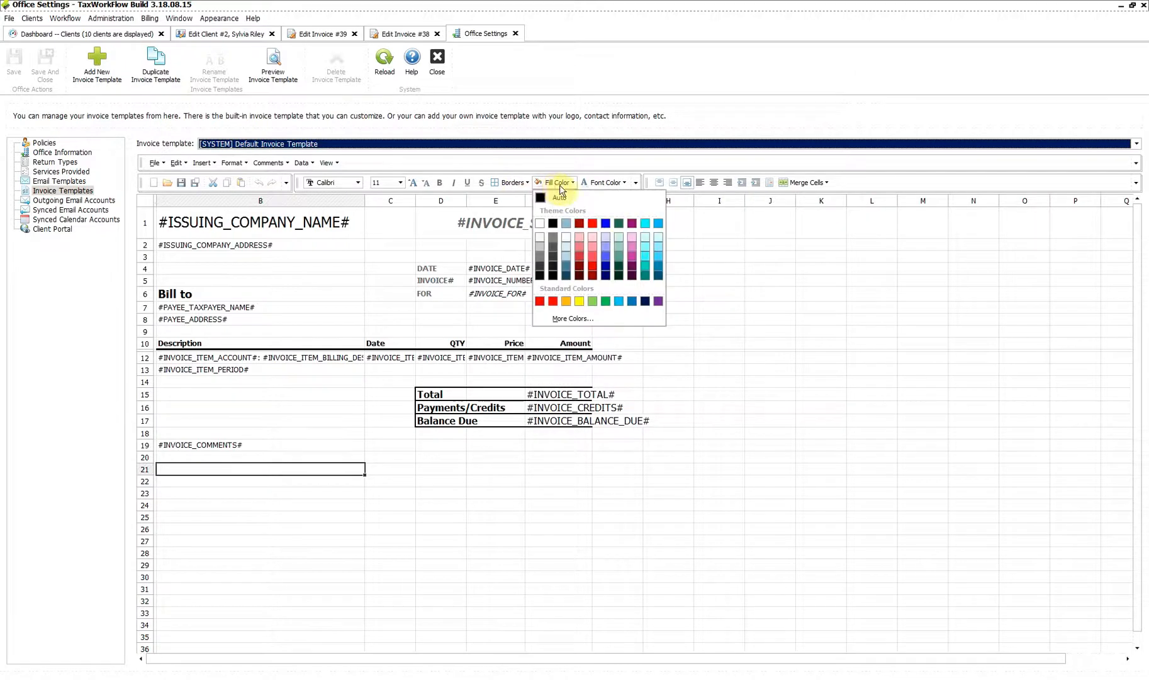
pyautogui.click(603, 183)
pyautogui.click(511, 182)
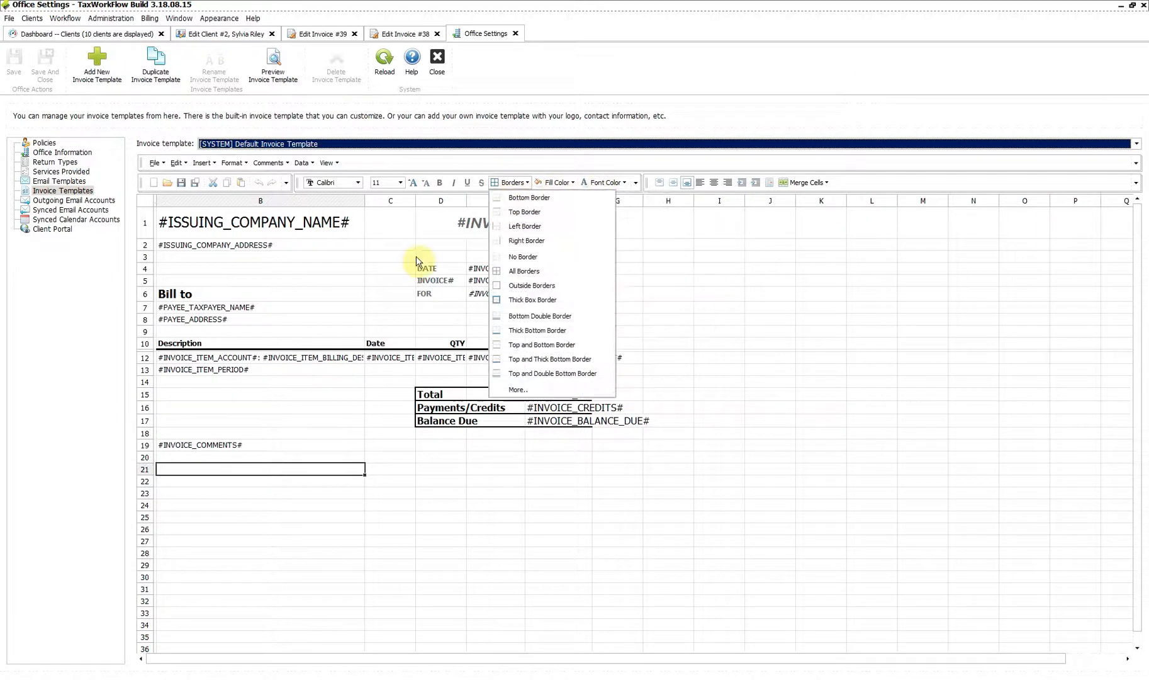
pyautogui.click(269, 162)
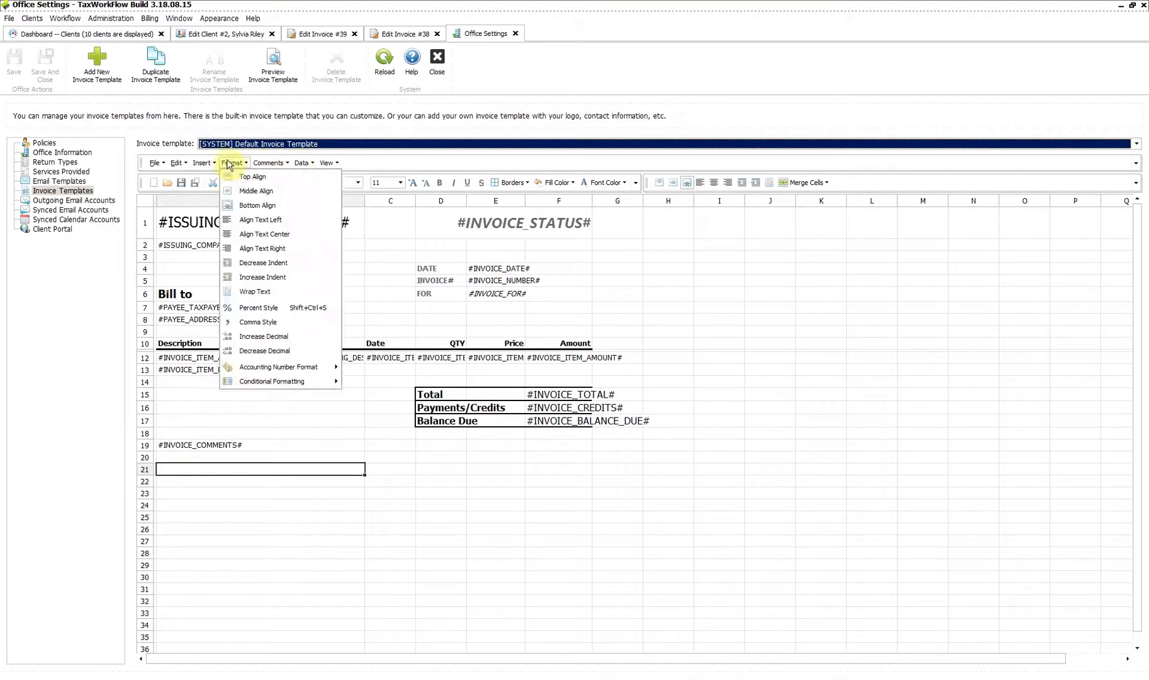
pyautogui.moveTo(202, 163)
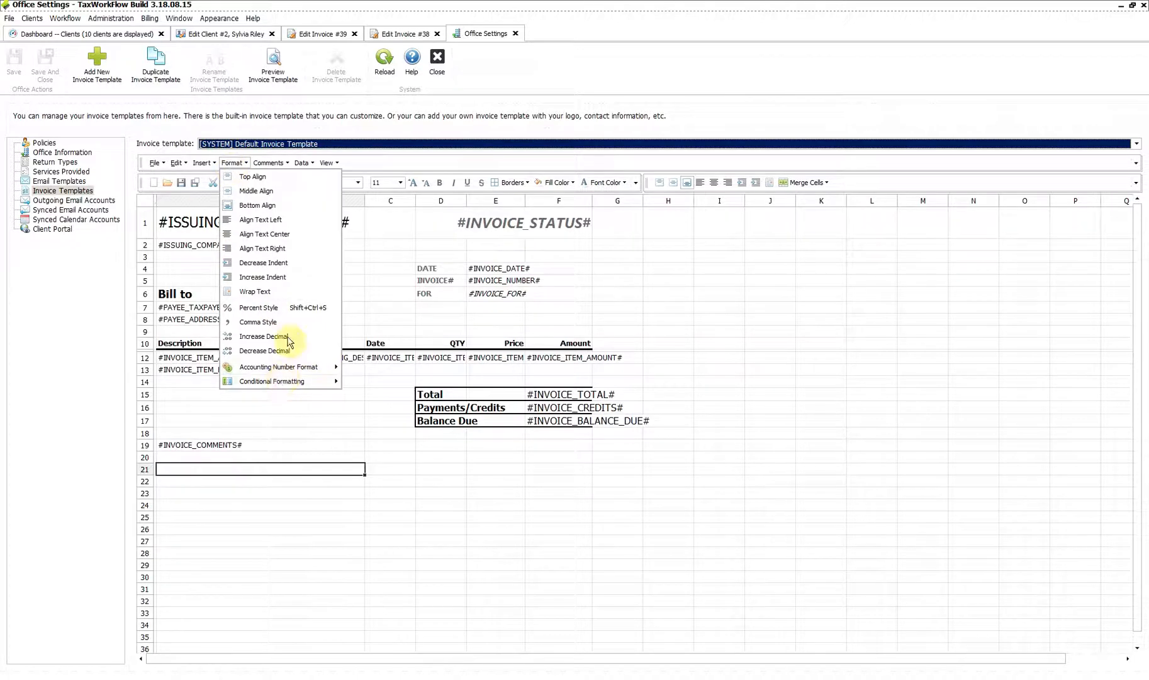
pyautogui.click(485, 492)
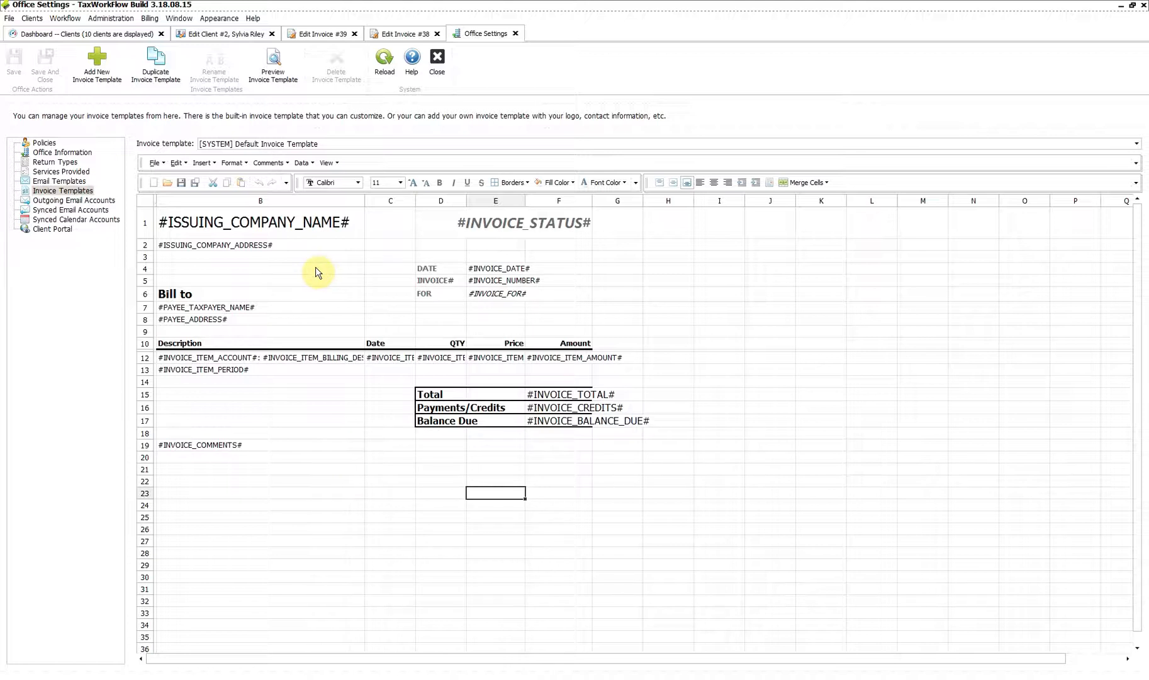
# - Examine the default template's placeholders for the invoice date, invoice number, invoice purpose, item description and item date
pyautogui.click(485, 270)
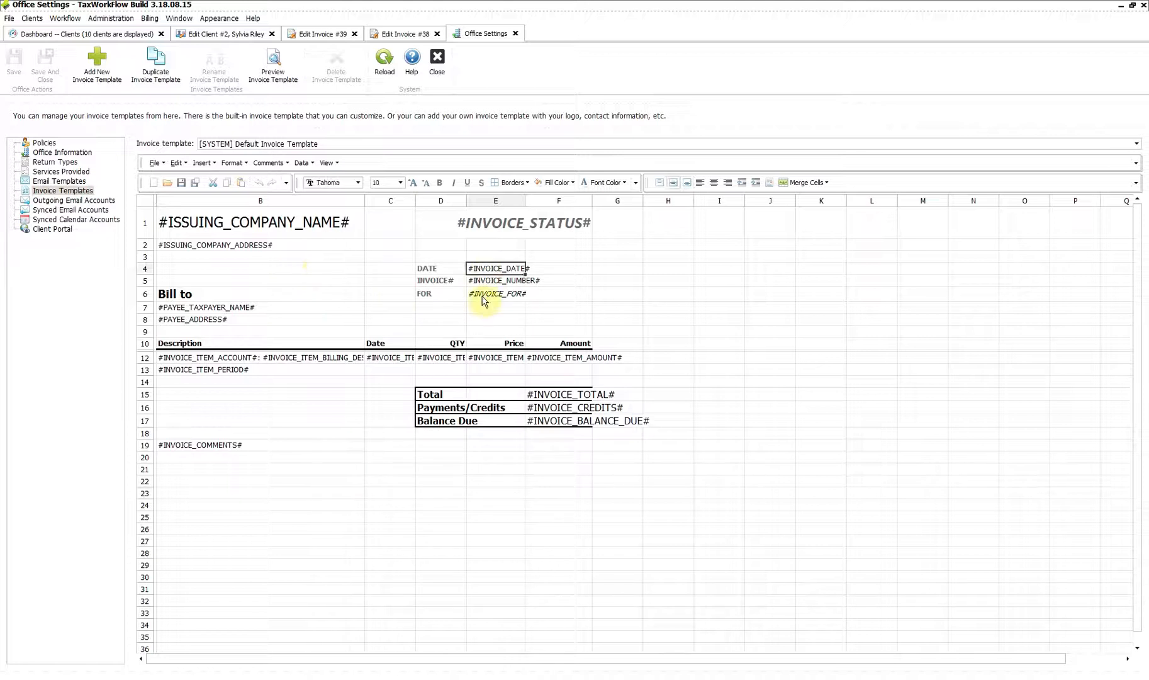
pyautogui.press('Down')
pyautogui.press('Down')
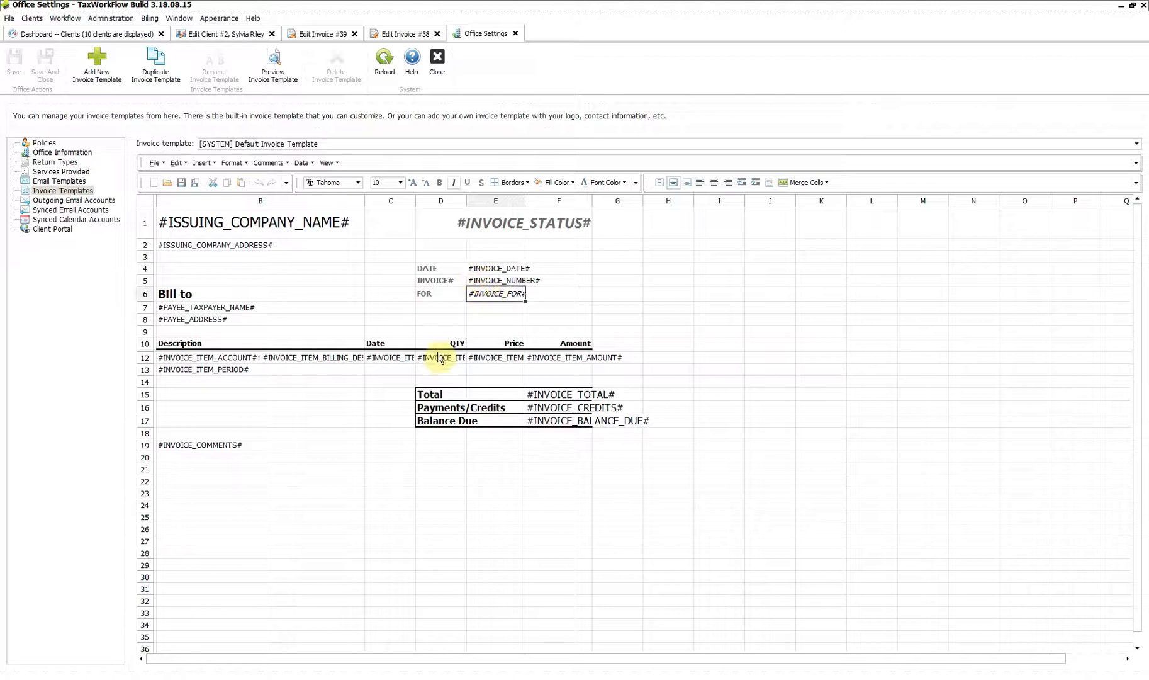
pyautogui.click(290, 358)
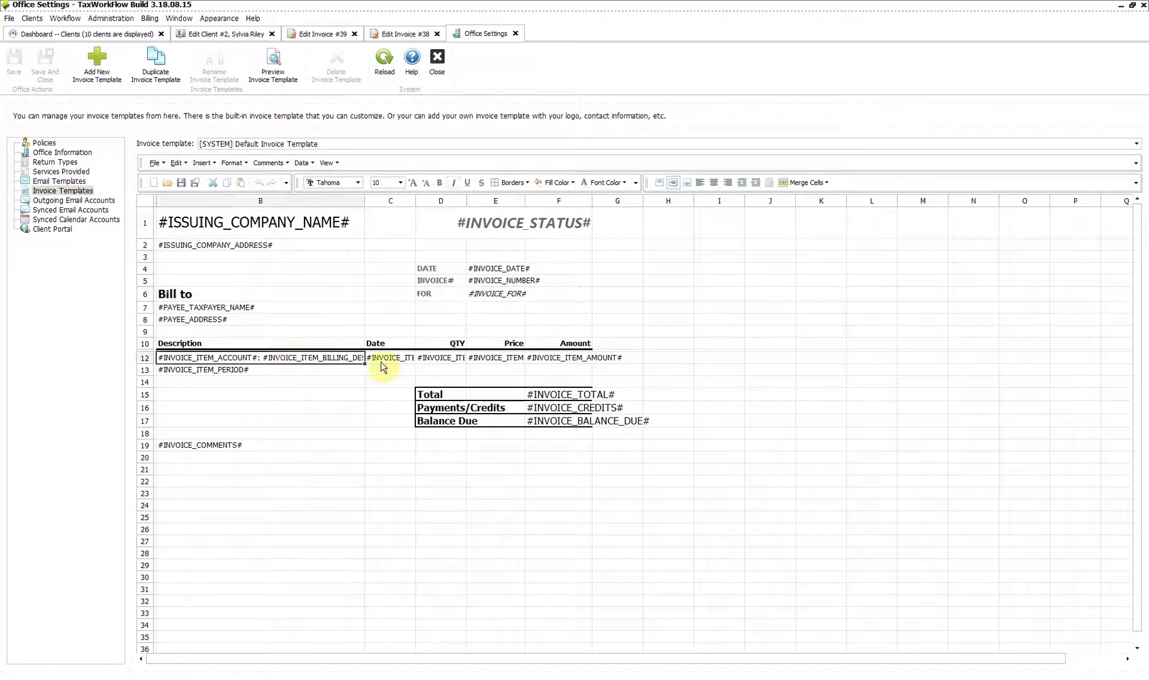
pyautogui.click(382, 359)
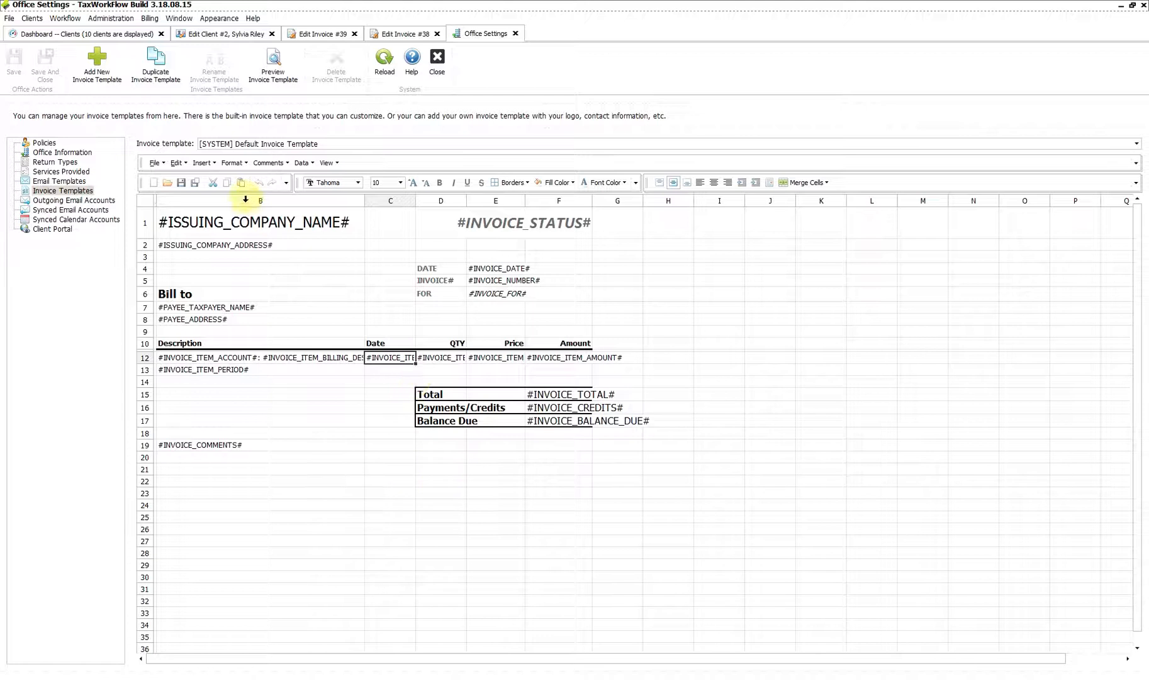
pyautogui.click(153, 69)
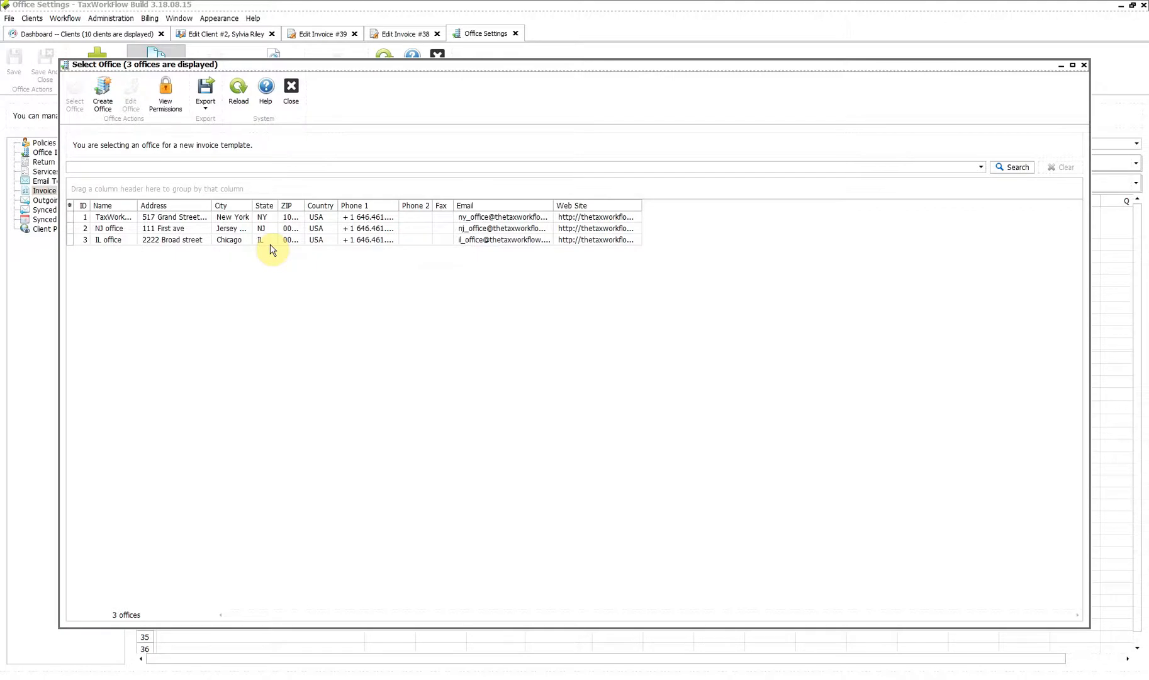
pyautogui.rightClick(266, 258)
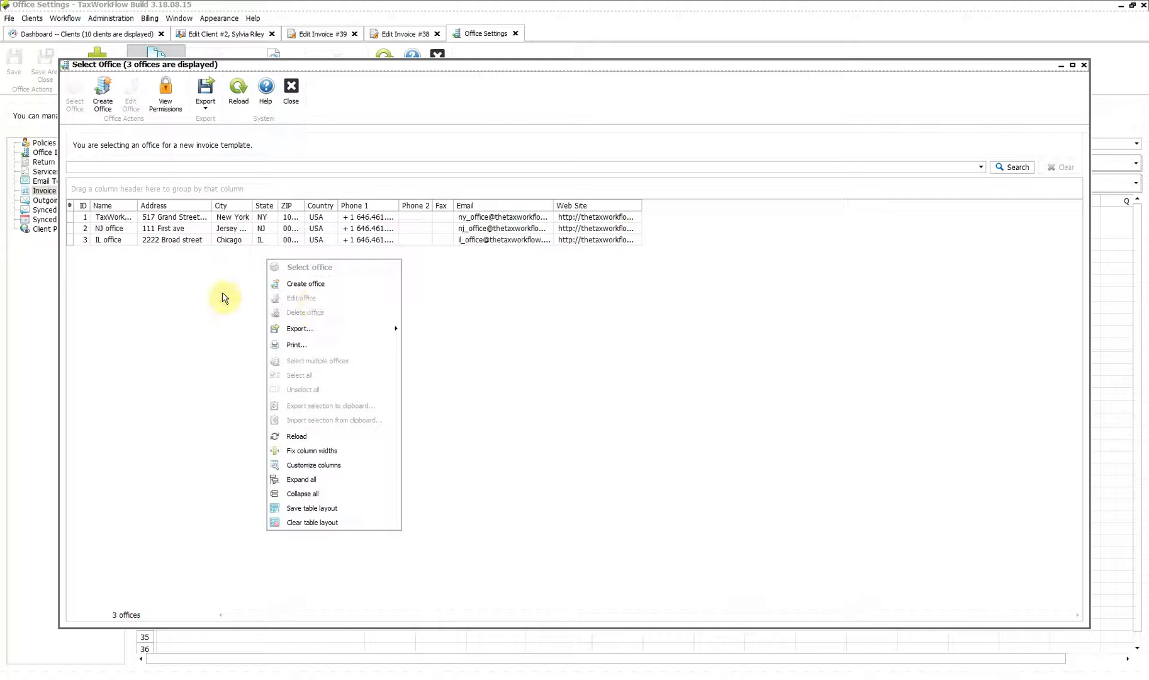
pyautogui.click(206, 280)
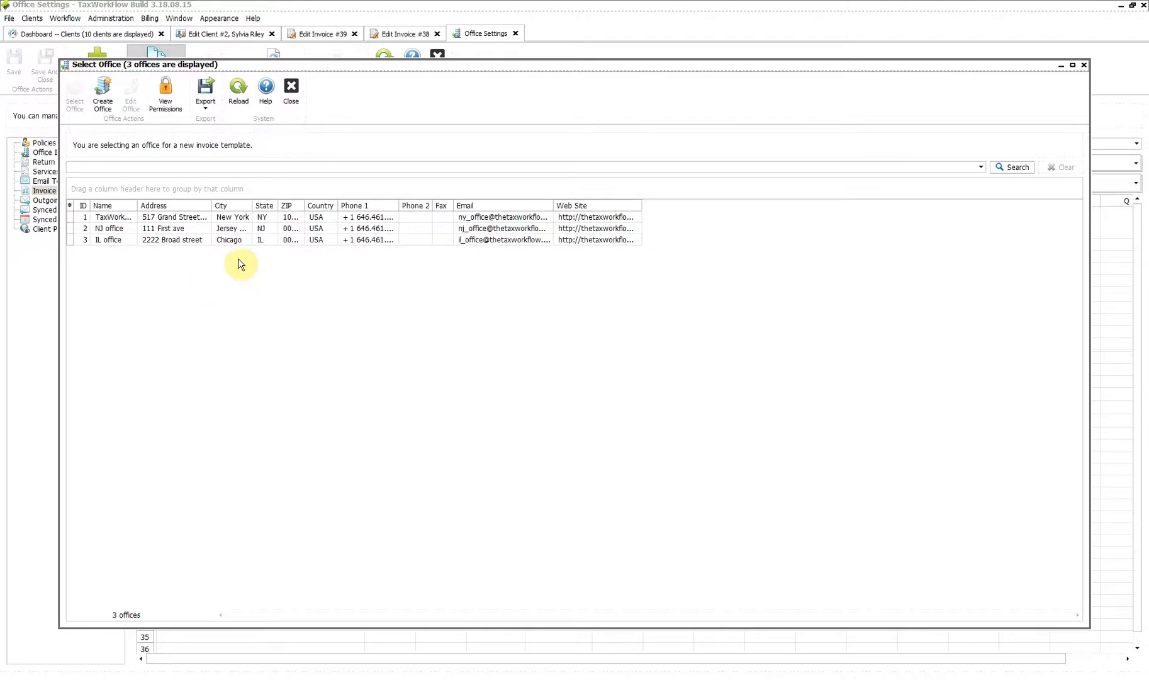
pyautogui.click(1083, 64)
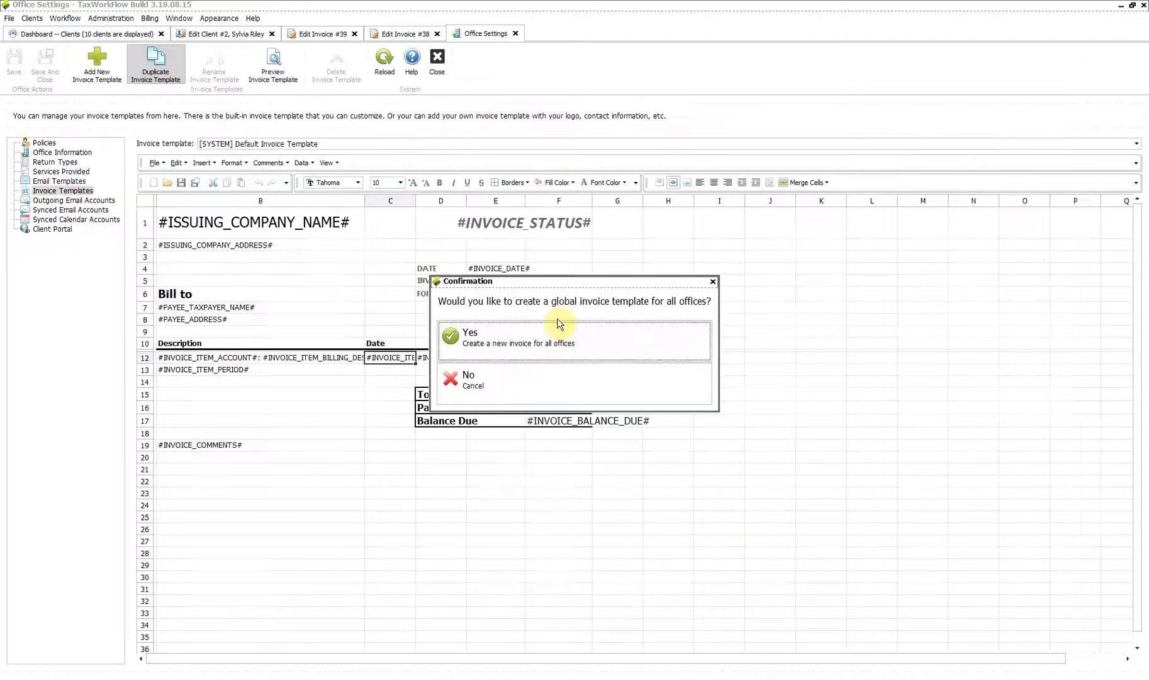
pyautogui.click(522, 388)
# - Load the [USER] New Template and examine its header area, Amount column and item amount placeholder
pyautogui.click(245, 142)
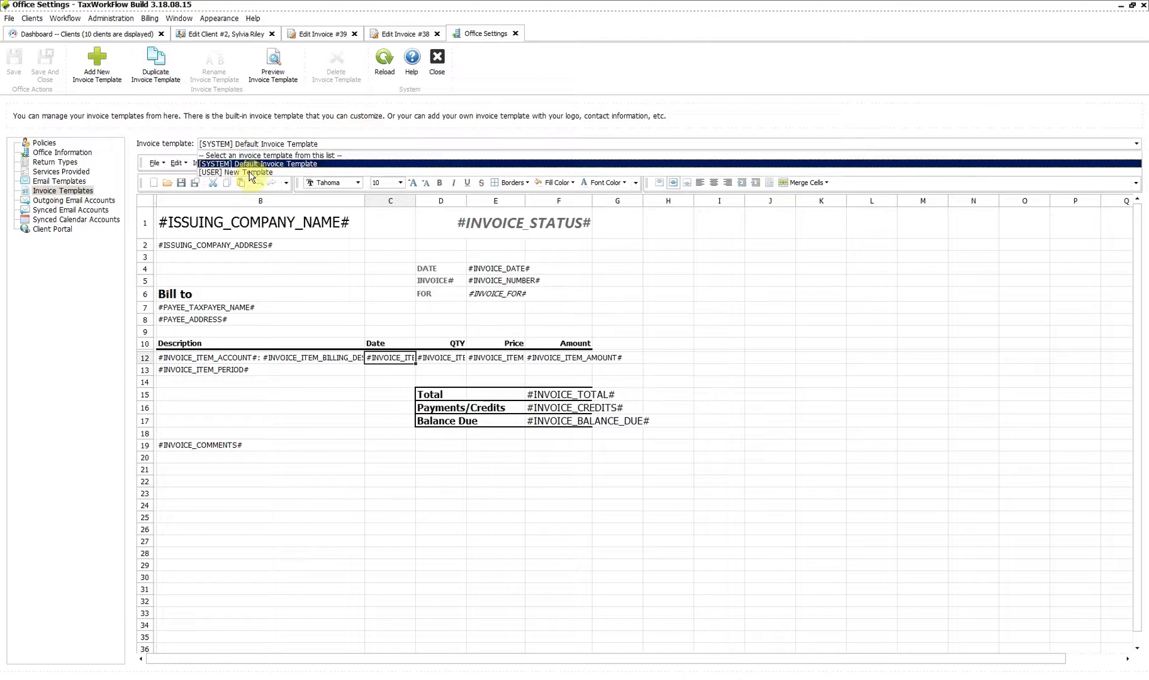
pyautogui.click(252, 170)
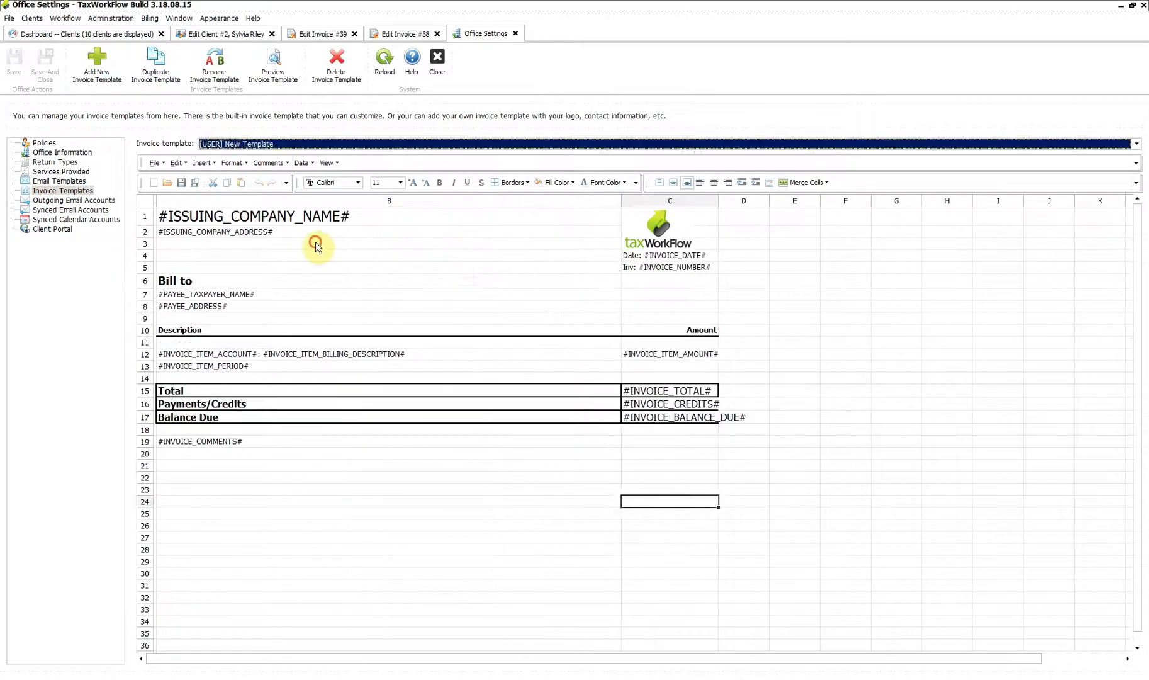
pyautogui.click(317, 246)
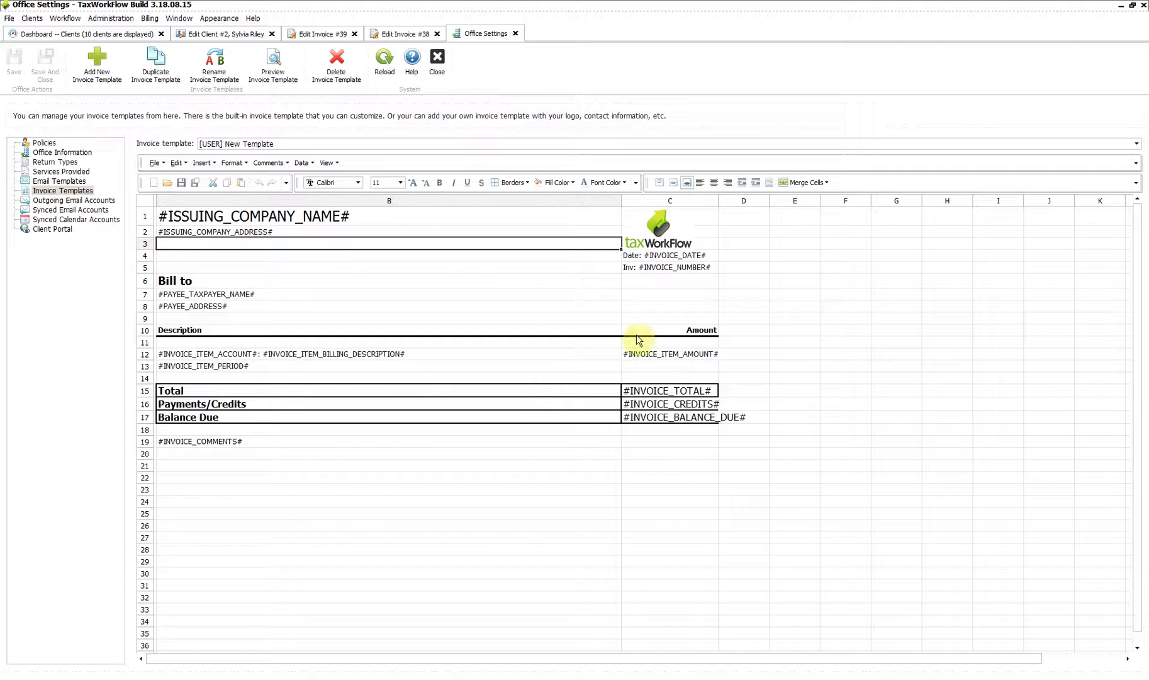
pyautogui.click(692, 319)
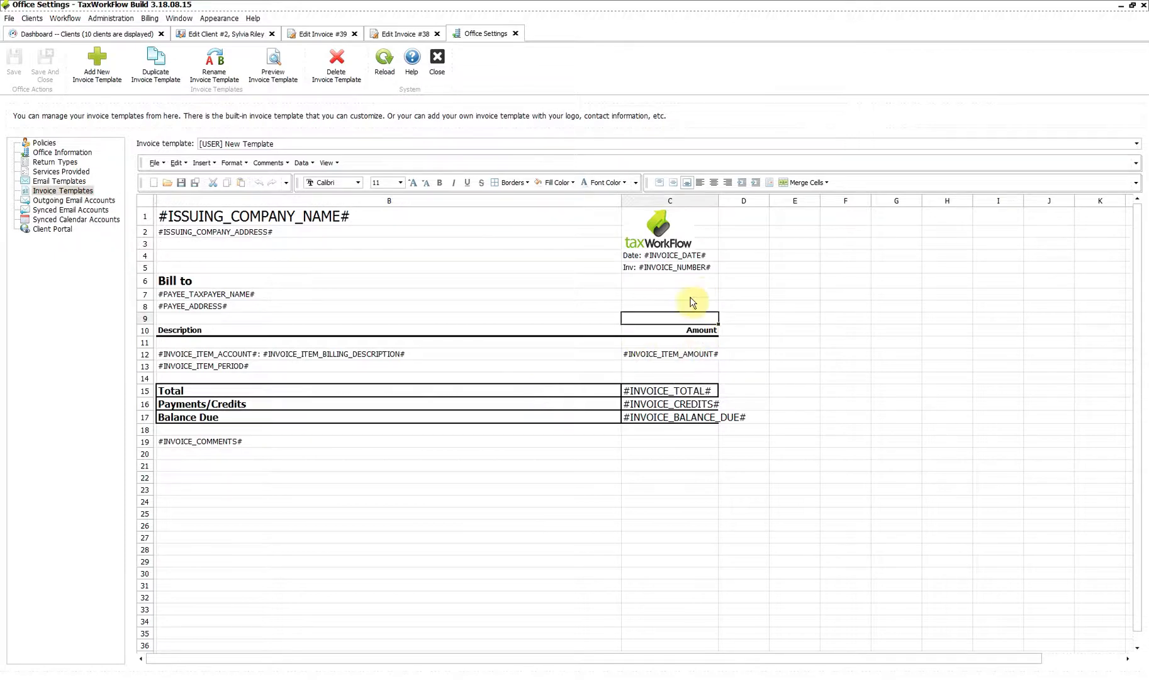
pyautogui.click(690, 330)
pyautogui.click(679, 356)
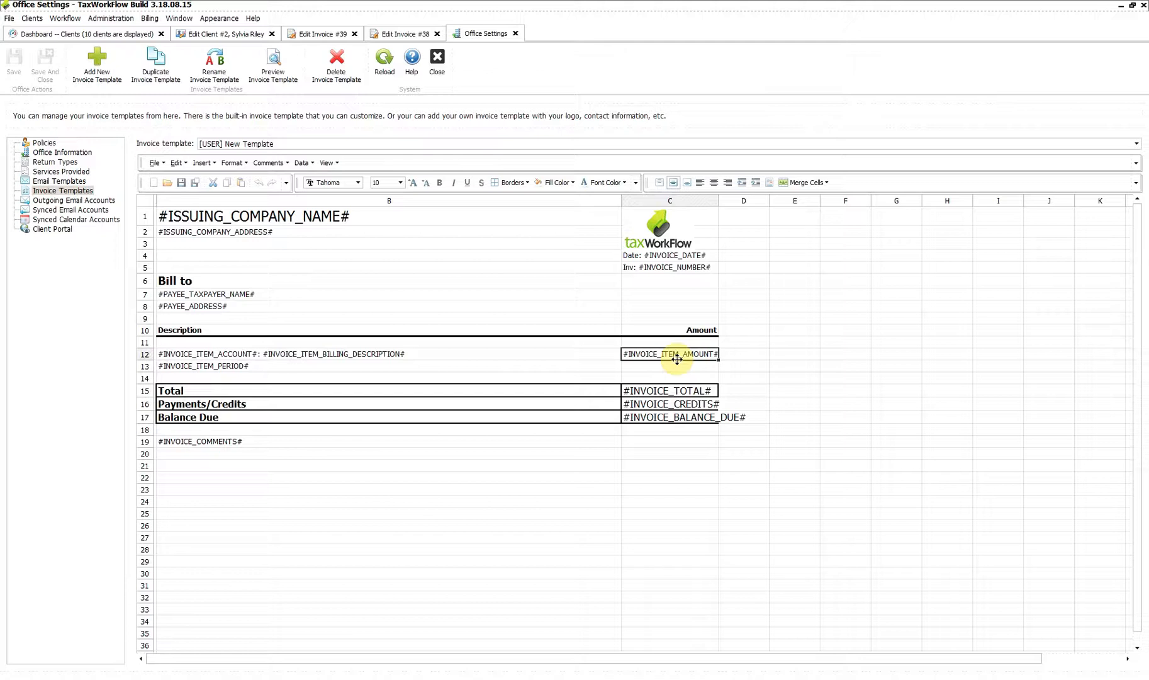
pyautogui.click(675, 503)
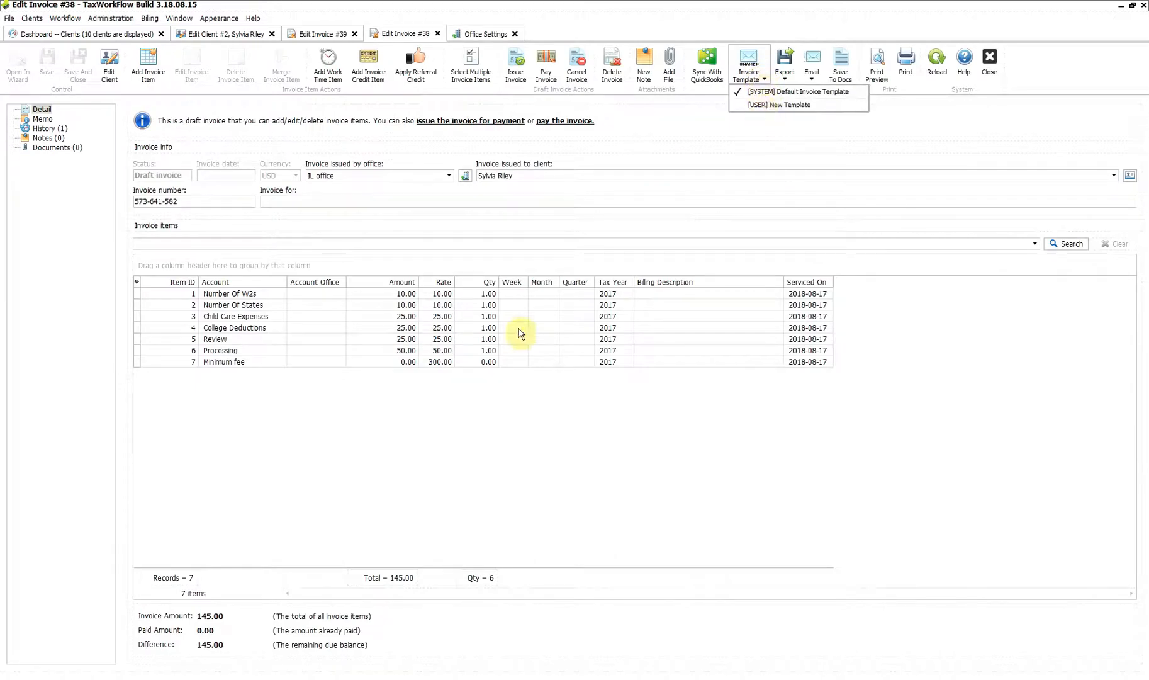
# - Apply the [USER] New Template to the draft invoice and check its print preview
pyautogui.click(776, 106)
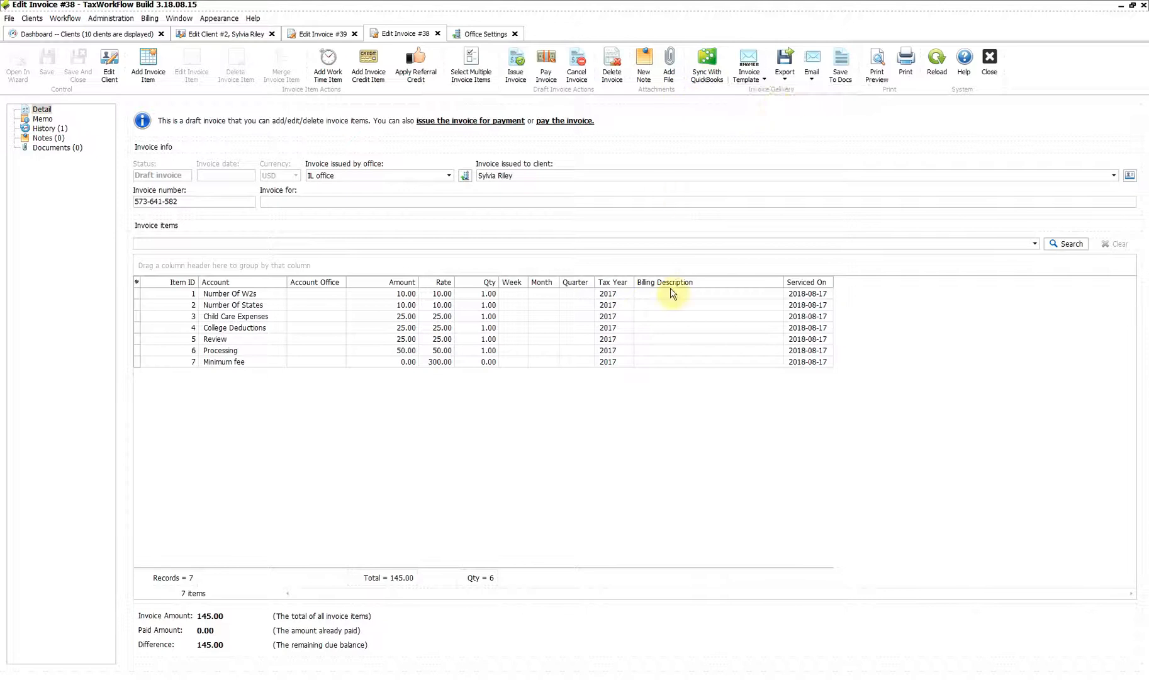
pyautogui.click(876, 64)
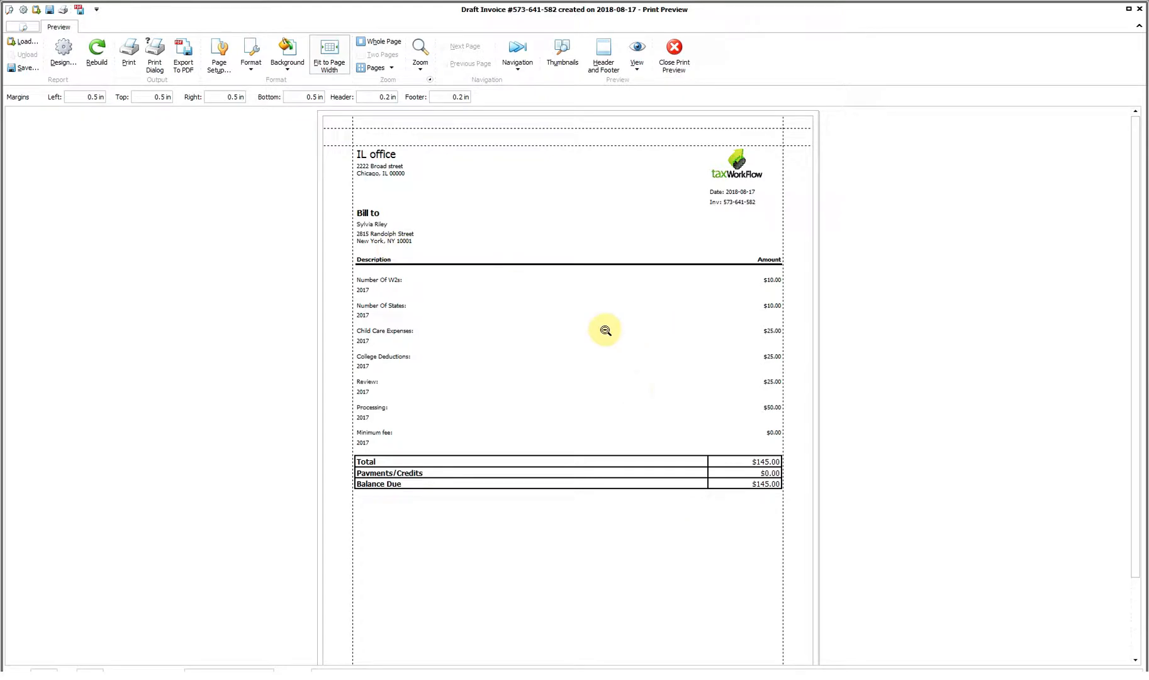
pyautogui.click(672, 68)
# - Switch the draft invoice back to the [SYSTEM] Default Invoice Template and check its print preview
pyautogui.click(754, 77)
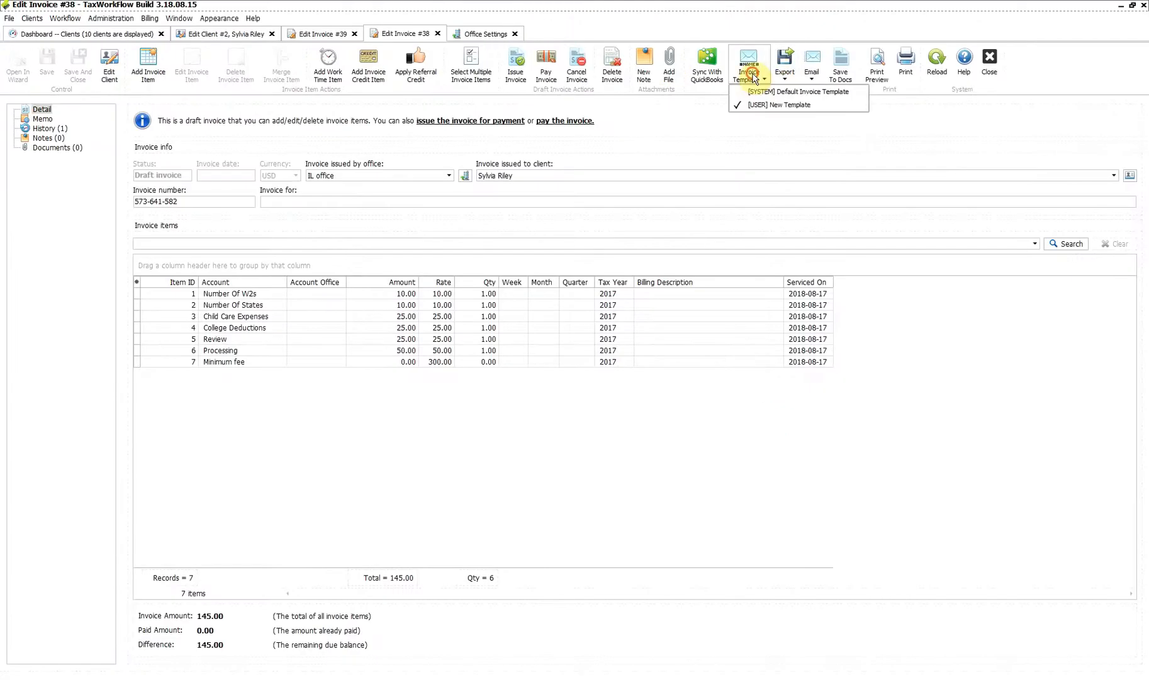
pyautogui.click(770, 91)
pyautogui.click(877, 75)
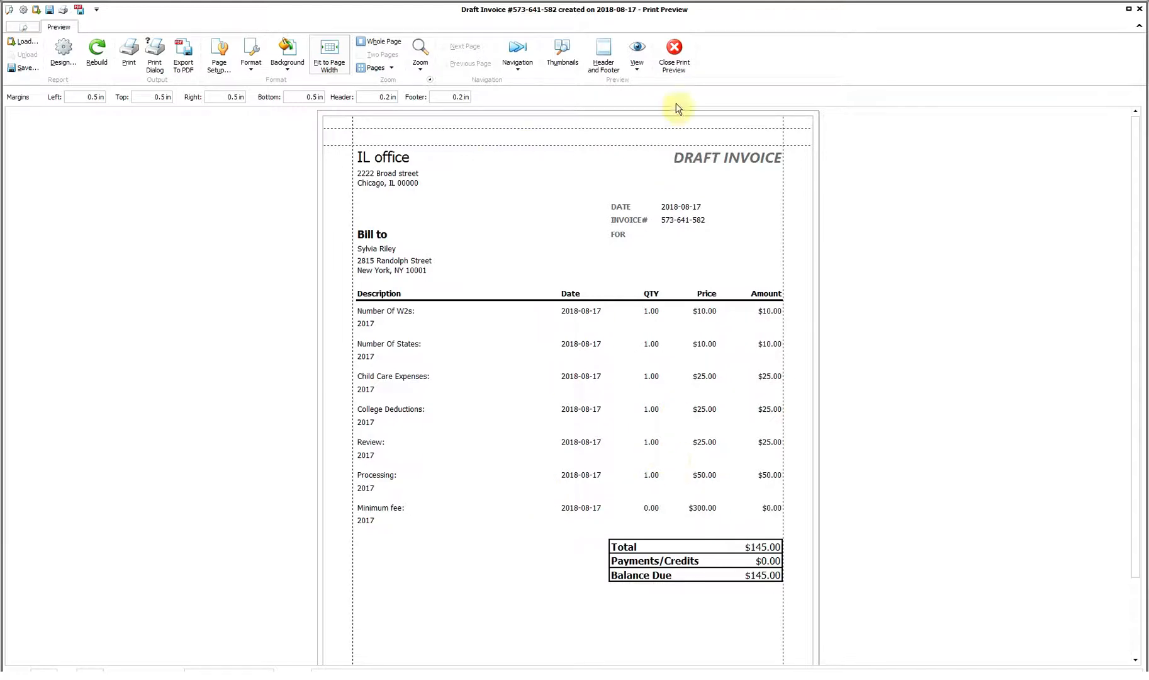
pyautogui.click(674, 54)
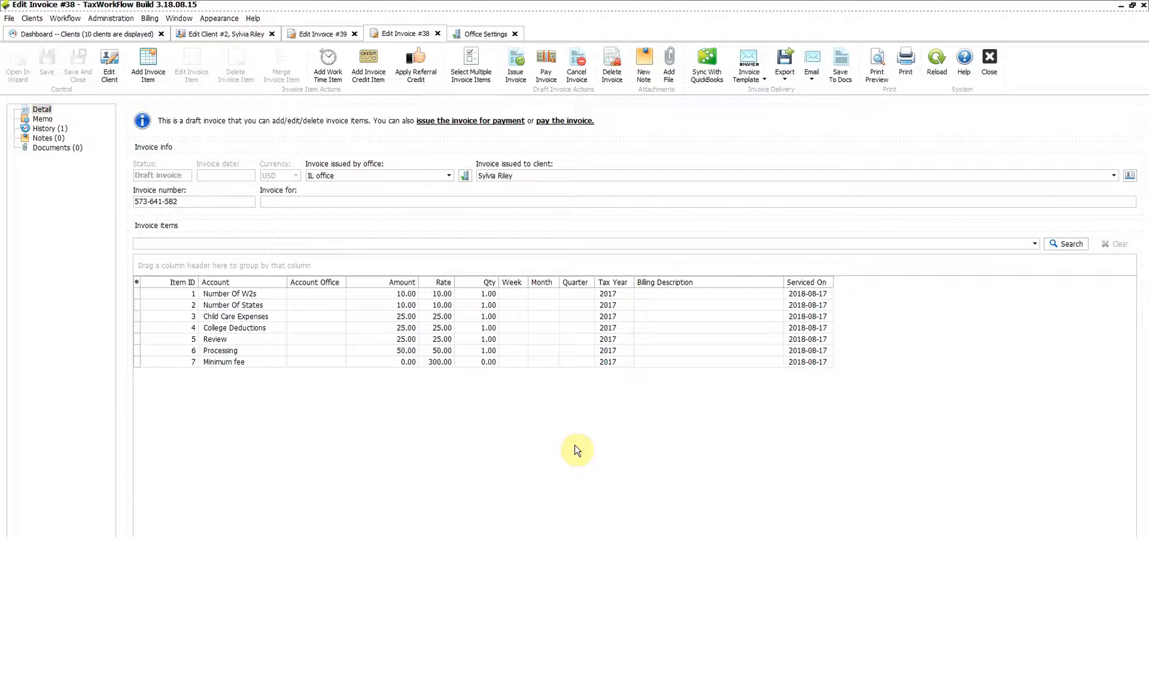
# - Create an email to the client with the invoice attached as a PDF, and review its message body and attachment
pyautogui.click(816, 72)
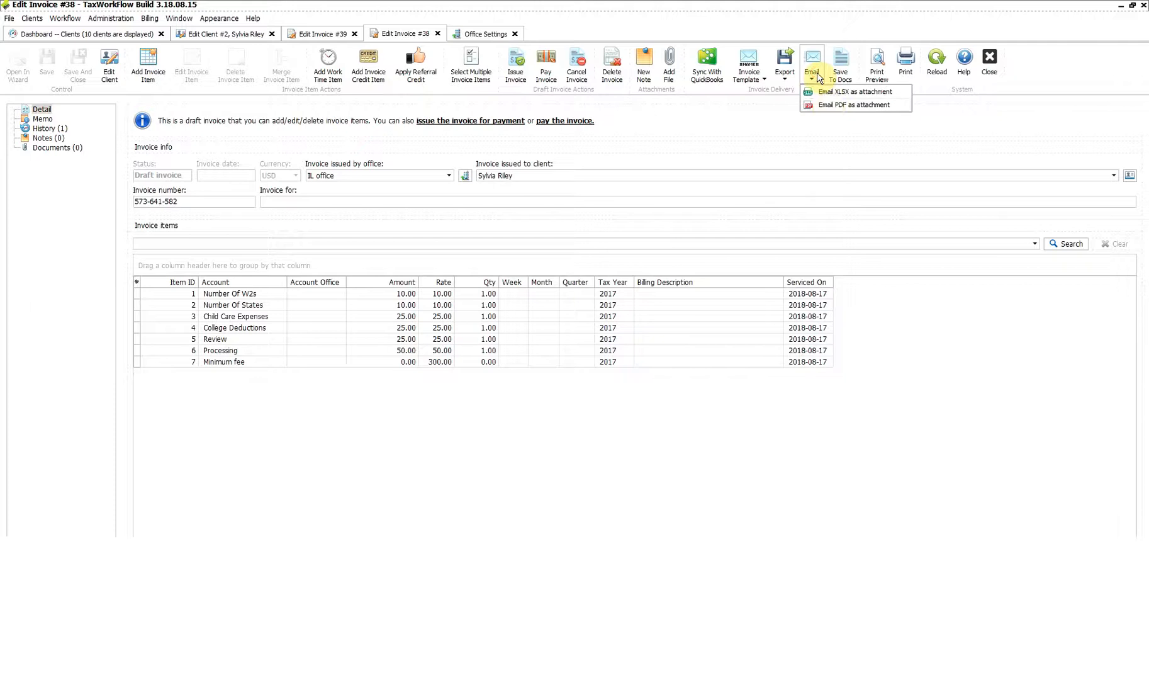
pyautogui.click(827, 105)
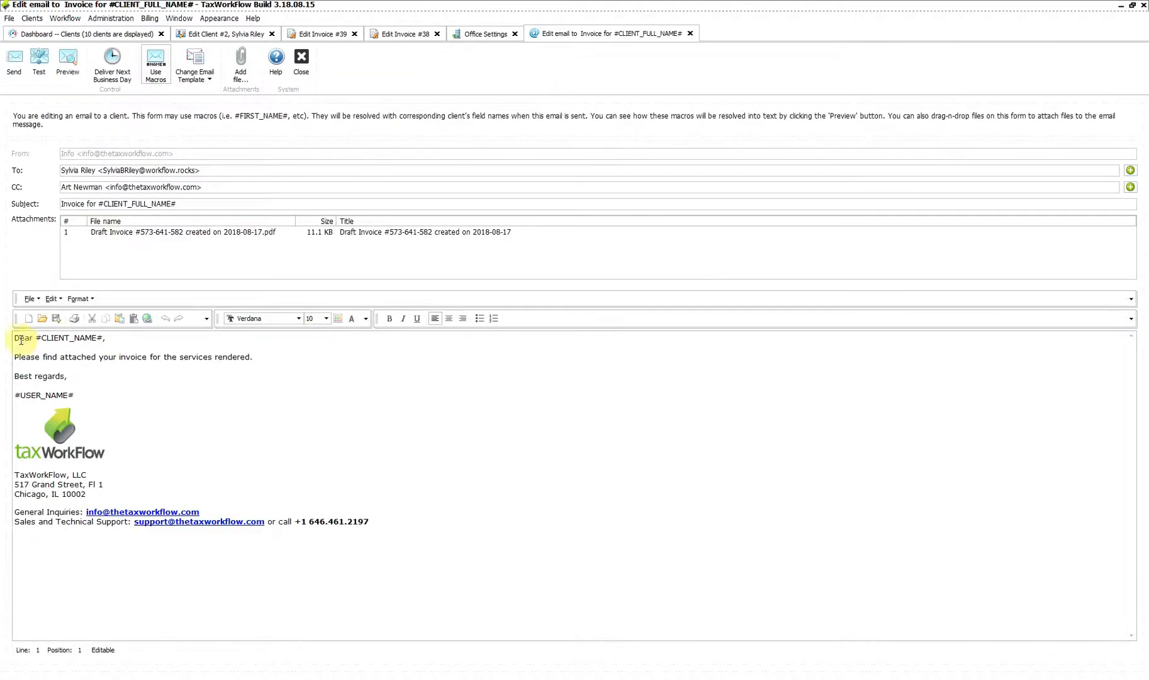
pyautogui.moveTo(15, 337); pyautogui.dragTo(439, 541)
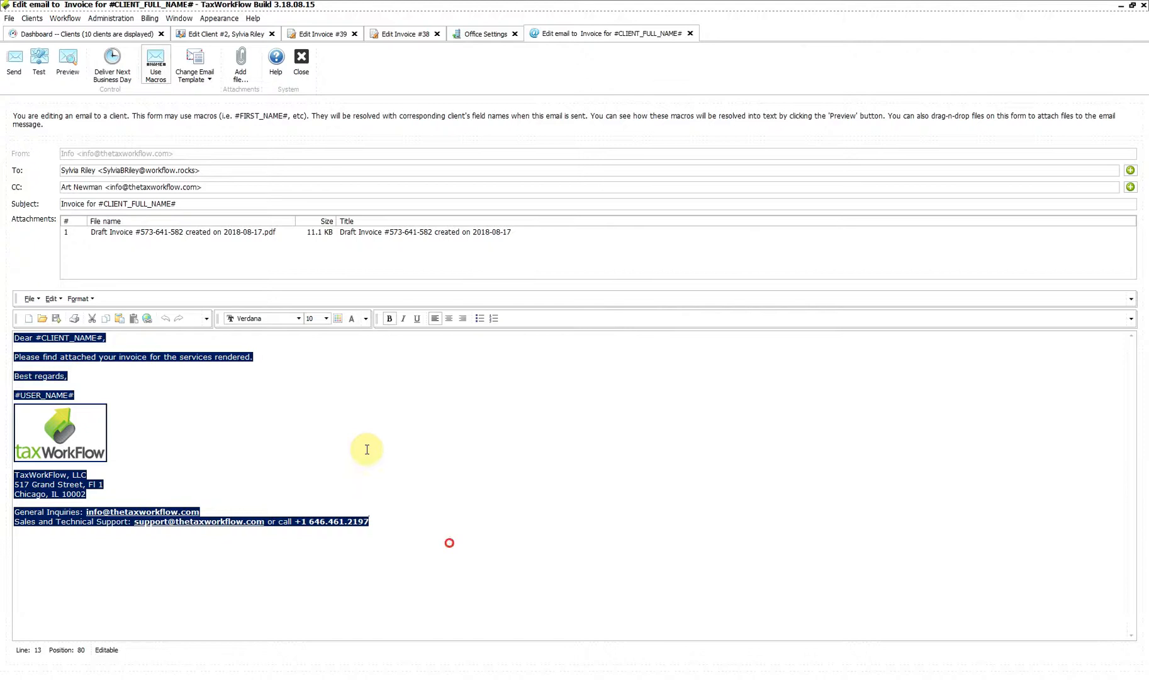
pyautogui.click(115, 231)
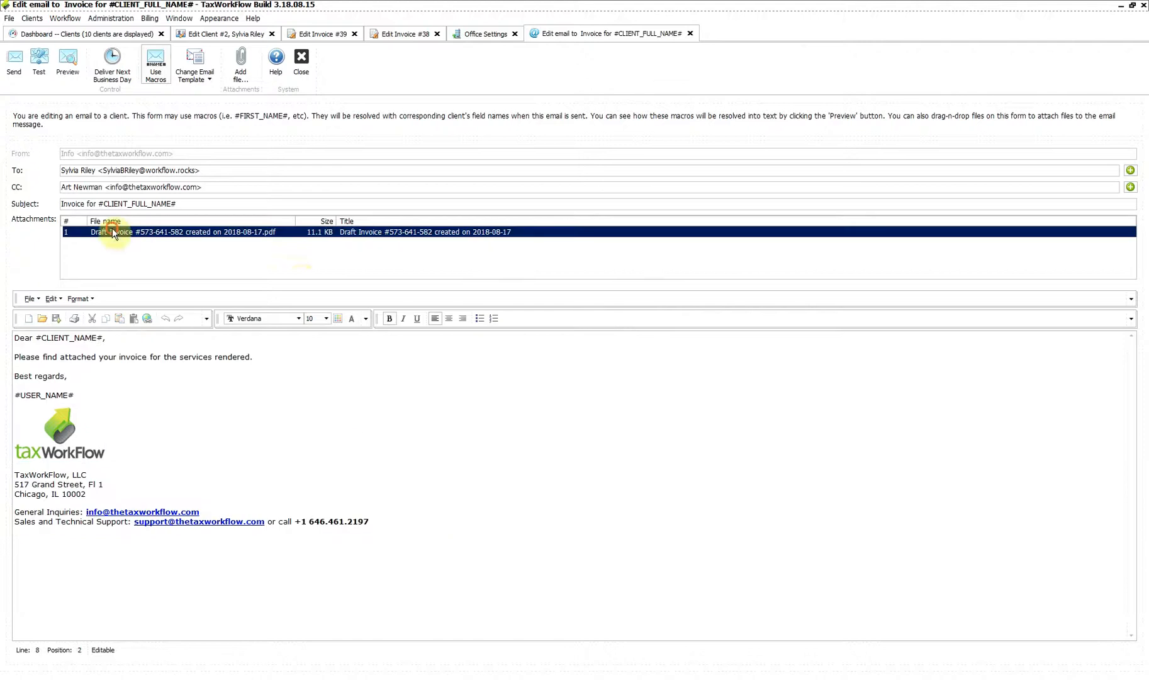
# - Open the email's attached draft invoice PDF, review it from header to totals, and close both the PDF and the email
pyautogui.doubleClick(293, 237)
pyautogui.scroll(-10, 840, 423)
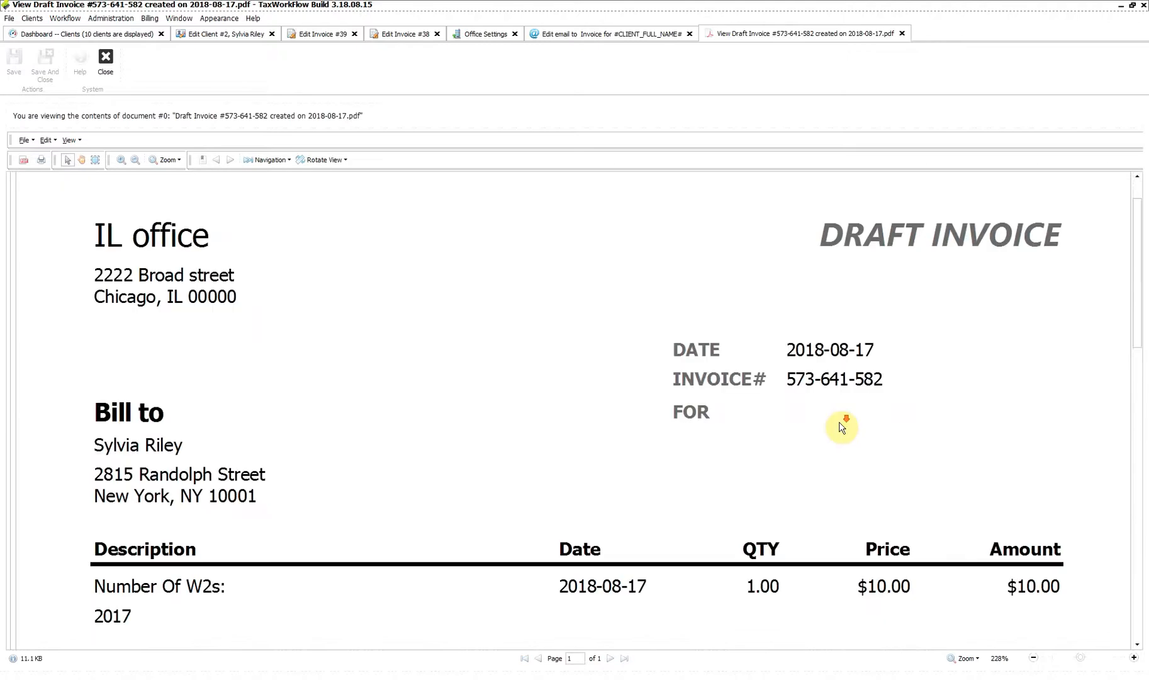
pyautogui.scroll(-3, 826, 452)
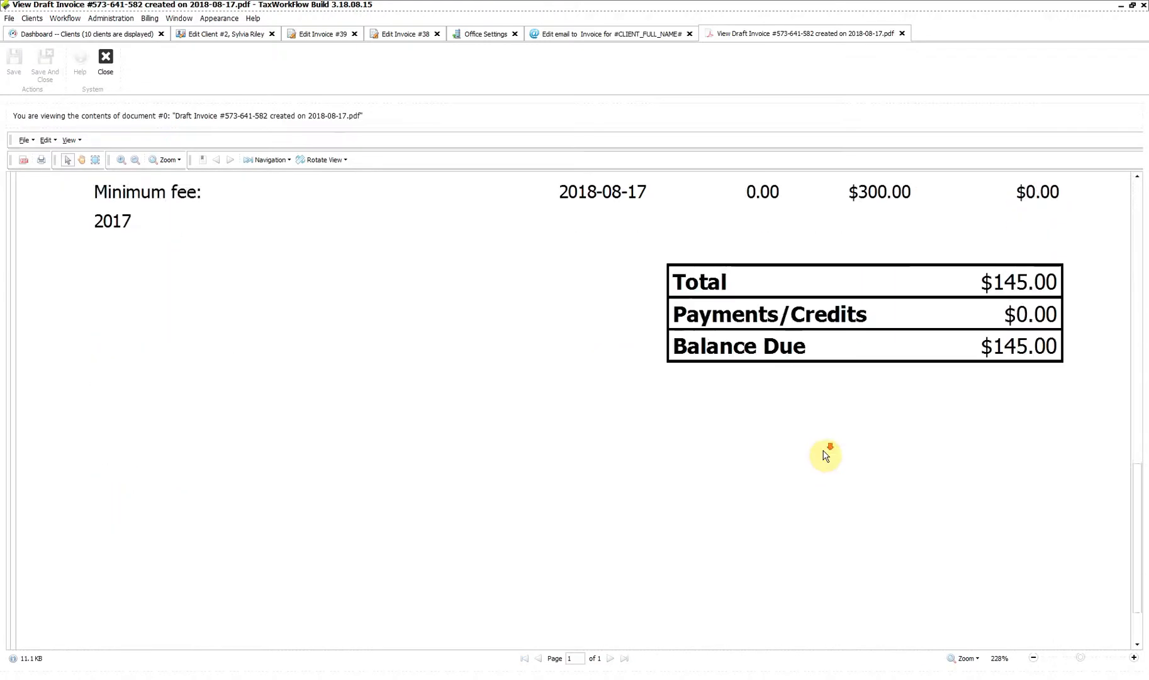
pyautogui.scroll(-2, 834, 435)
pyautogui.scroll(-4, 831, 430)
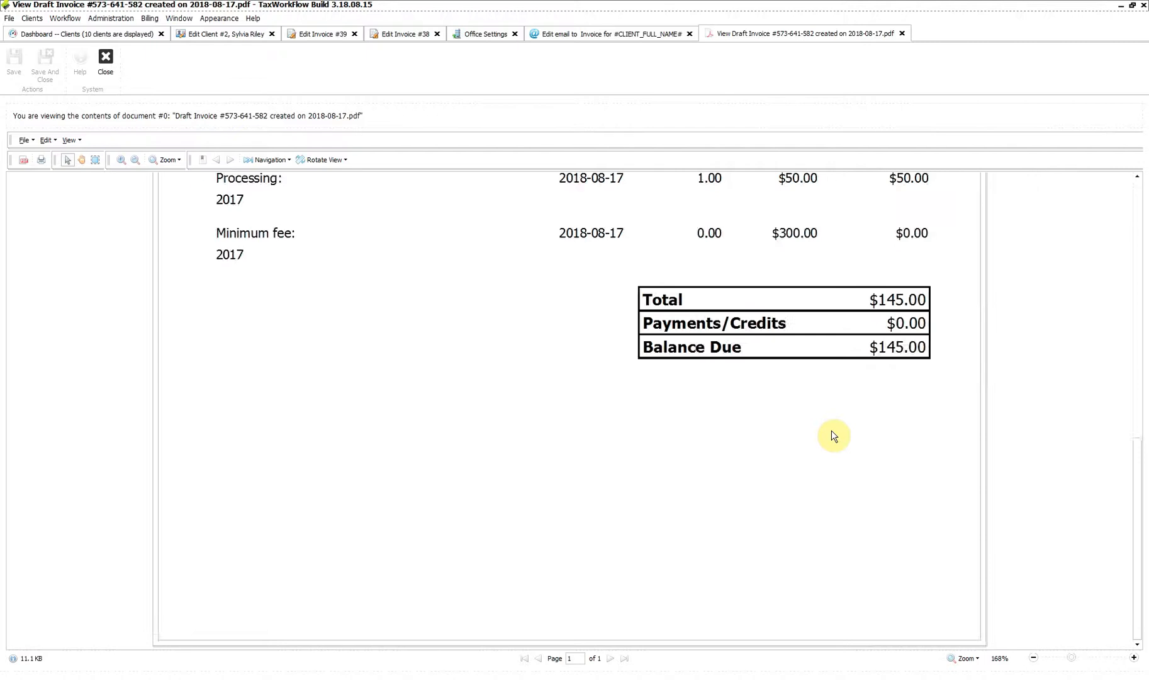
pyautogui.scroll(5, 846, 433)
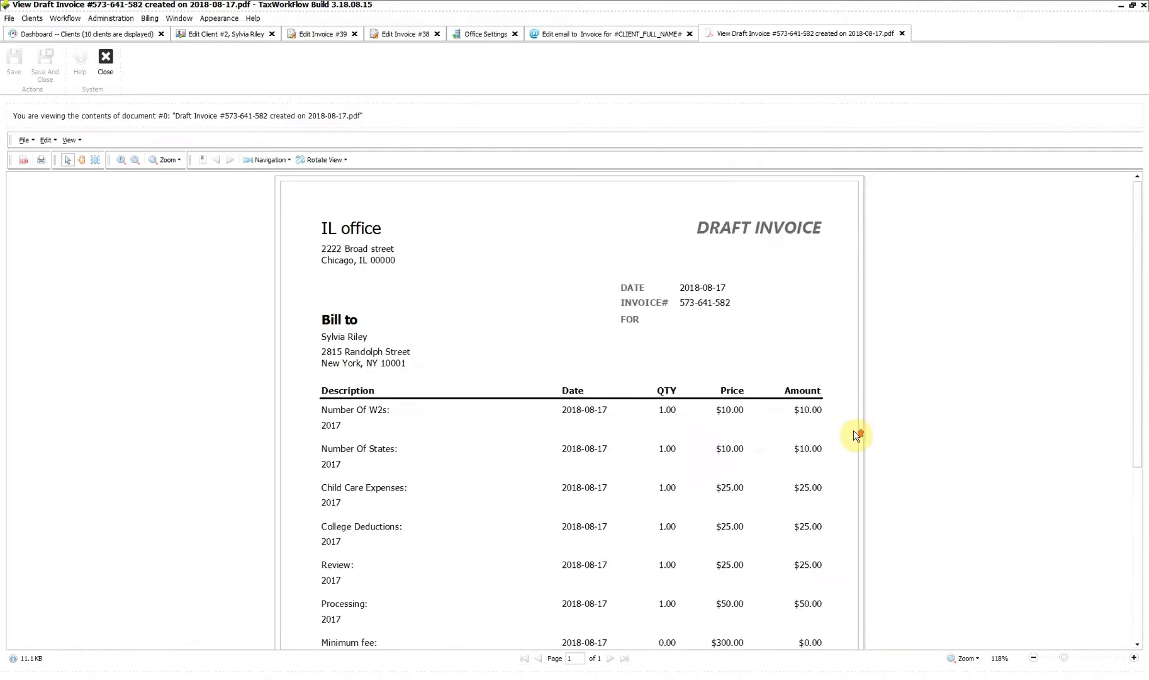
pyautogui.click(902, 32)
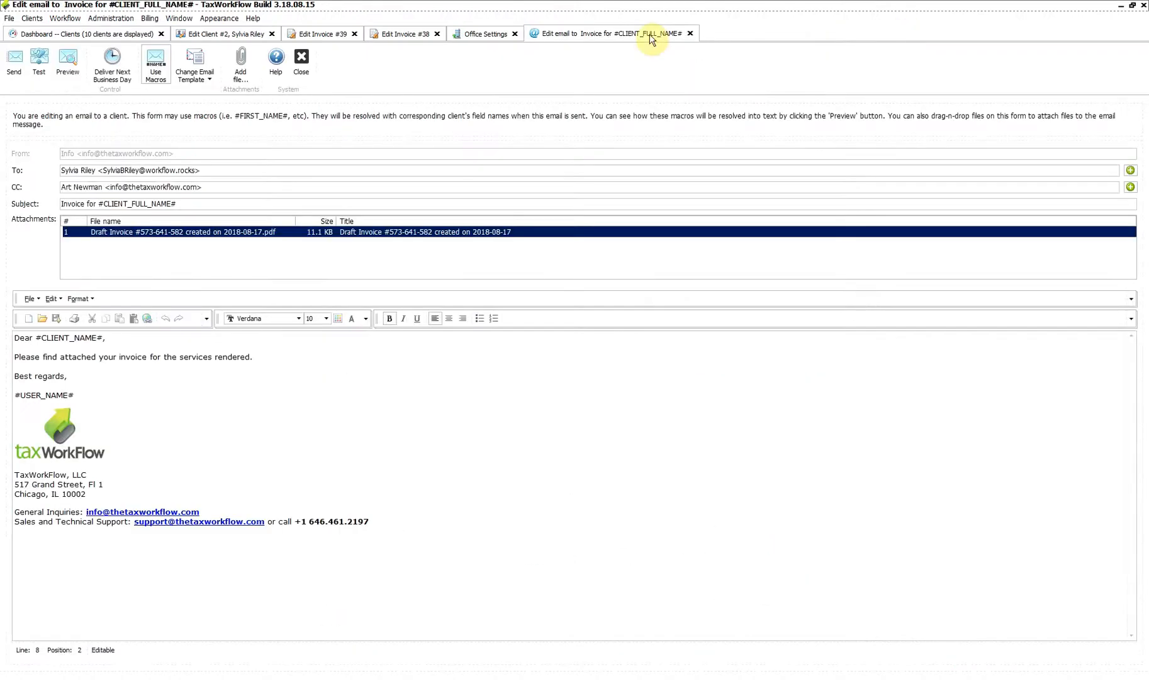
pyautogui.click(690, 33)
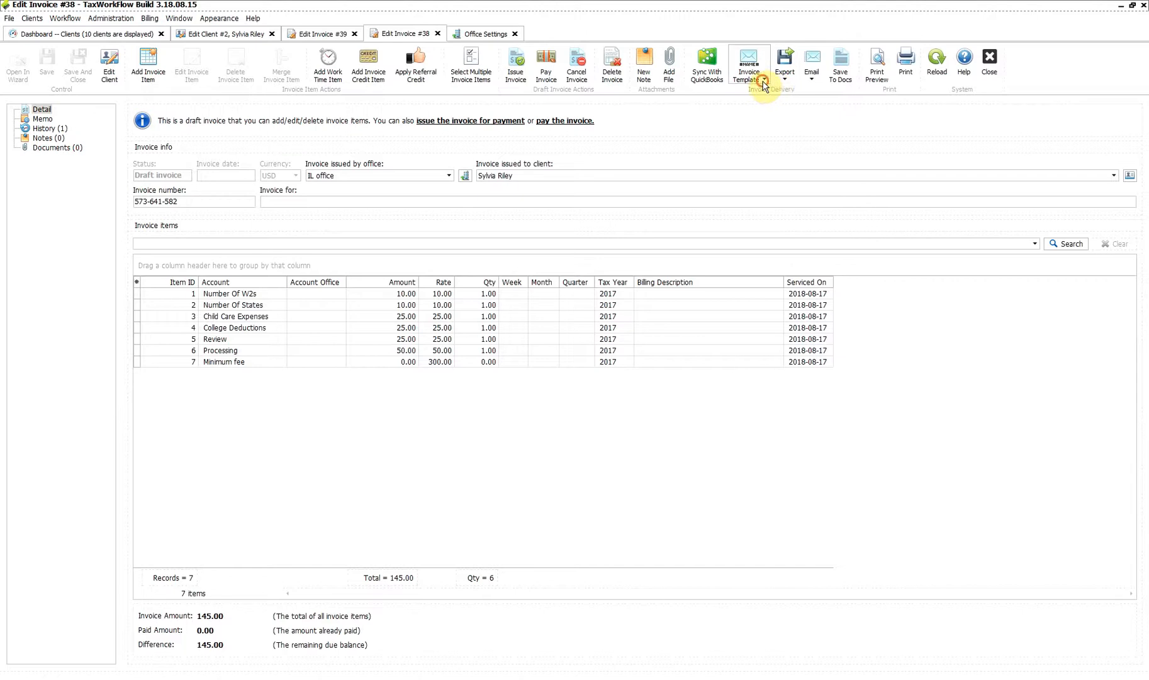
# - Apply the [USER] New Template to the draft invoice and create a client email with the invoice attached as a PDF
pyautogui.click(763, 83)
pyautogui.click(761, 101)
pyautogui.click(817, 76)
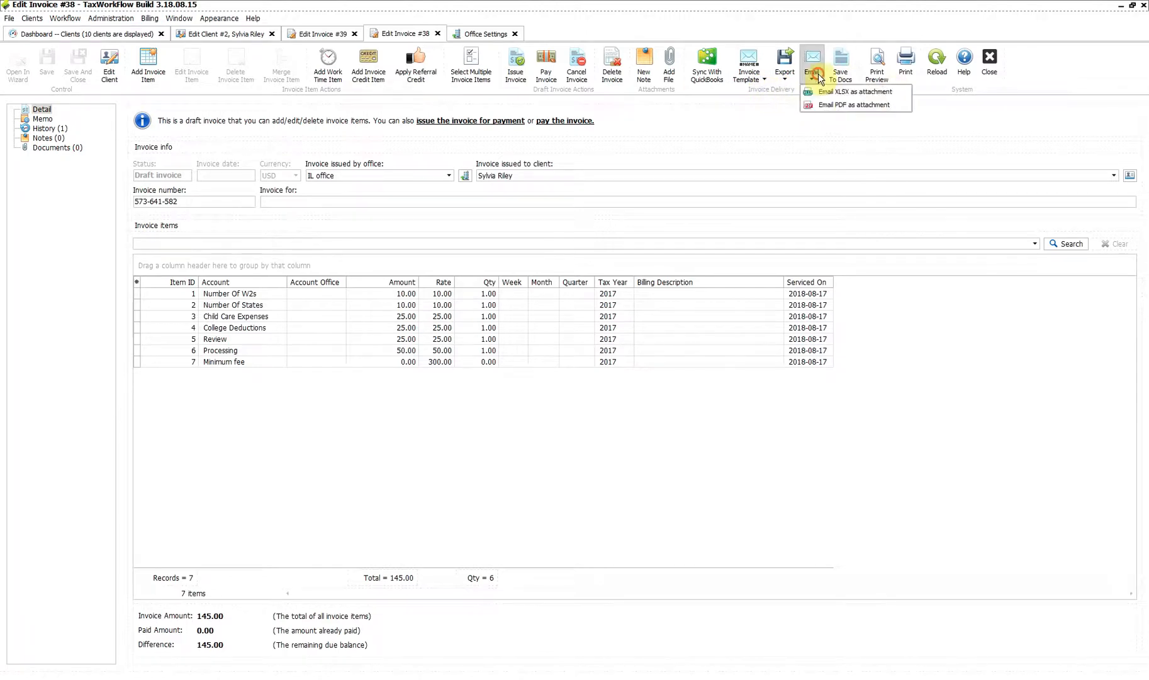
pyautogui.click(865, 106)
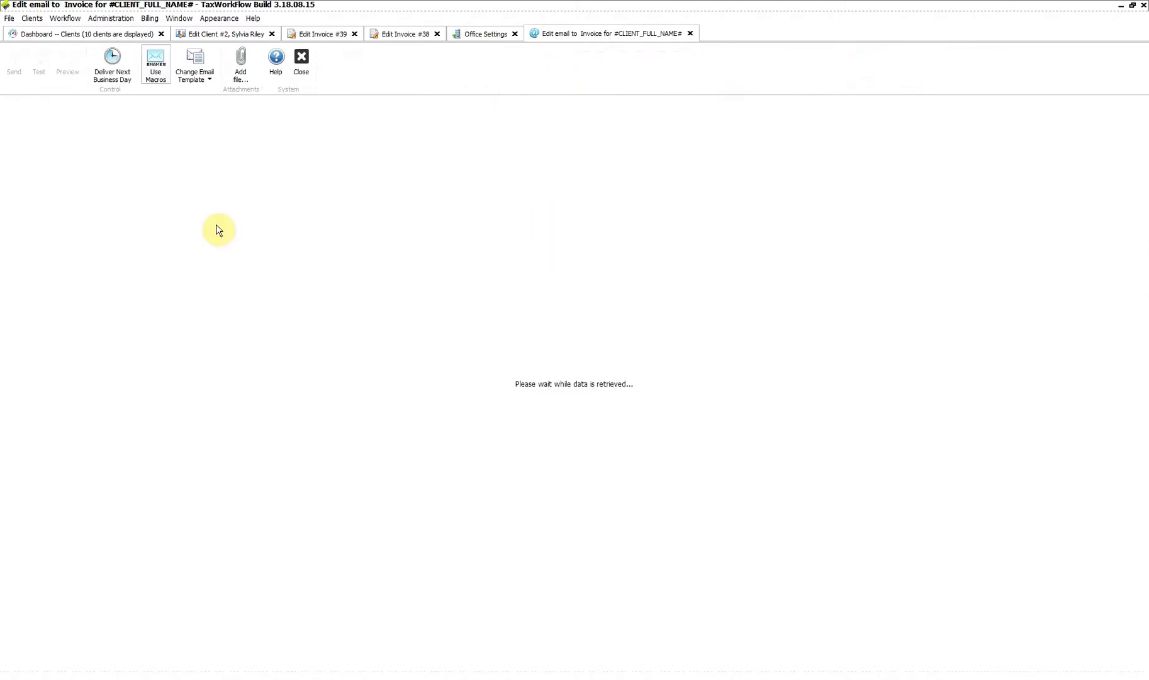
# - Open the newly attached PDF, examine the full invoice layout with logo and totals, and close the PDF and the email
pyautogui.click(226, 236)
pyautogui.doubleClick(227, 236)
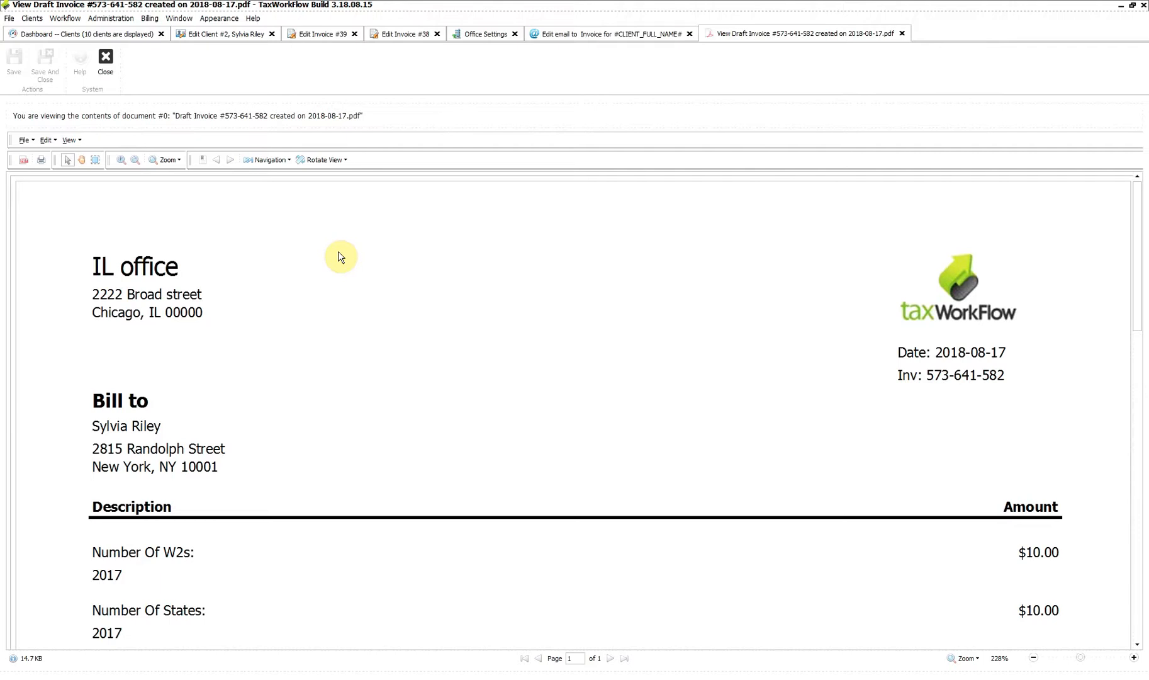
pyautogui.scroll(-4, 339, 256)
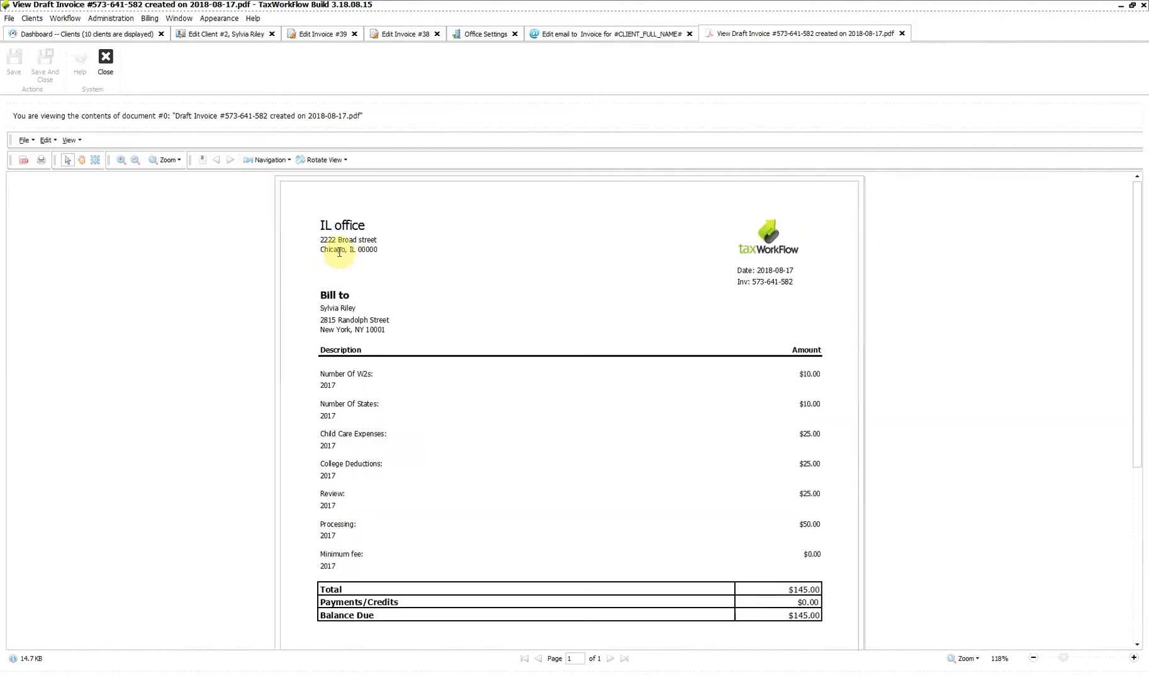
pyautogui.scroll(-1, 337, 251)
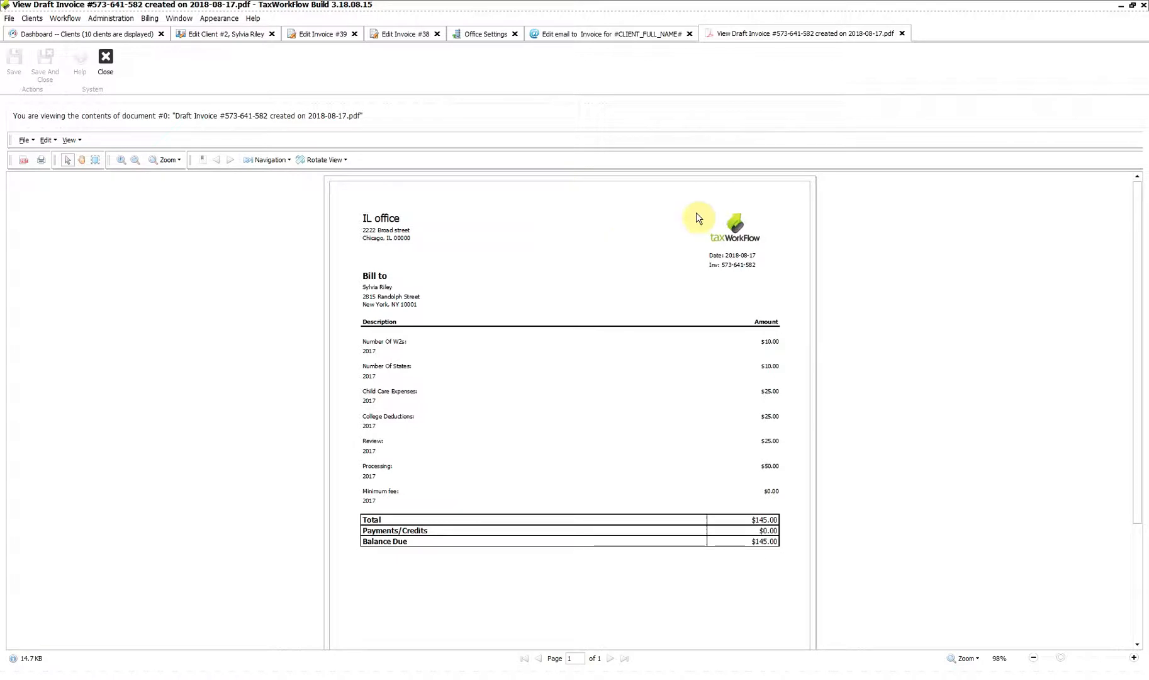
pyautogui.click(105, 68)
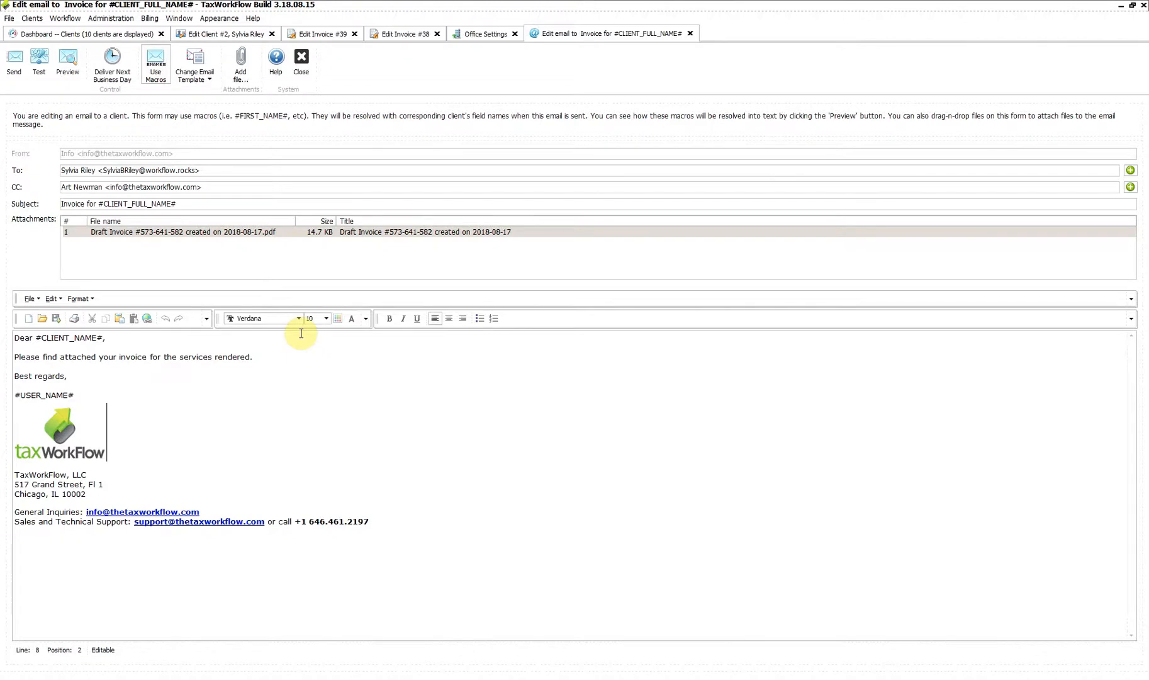
pyautogui.press('Escape')
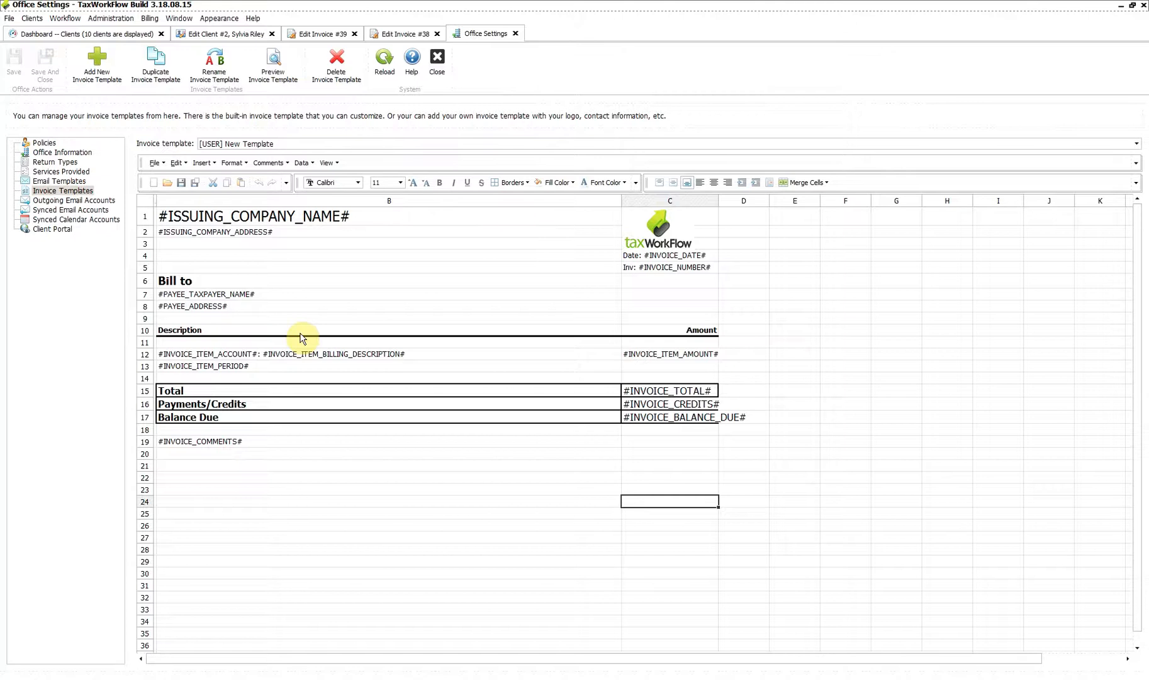
# - Return to the draft invoice and check its print preview with the [USER] New Template
pyautogui.hotkey('ctrl', 'shift', 'Tab')
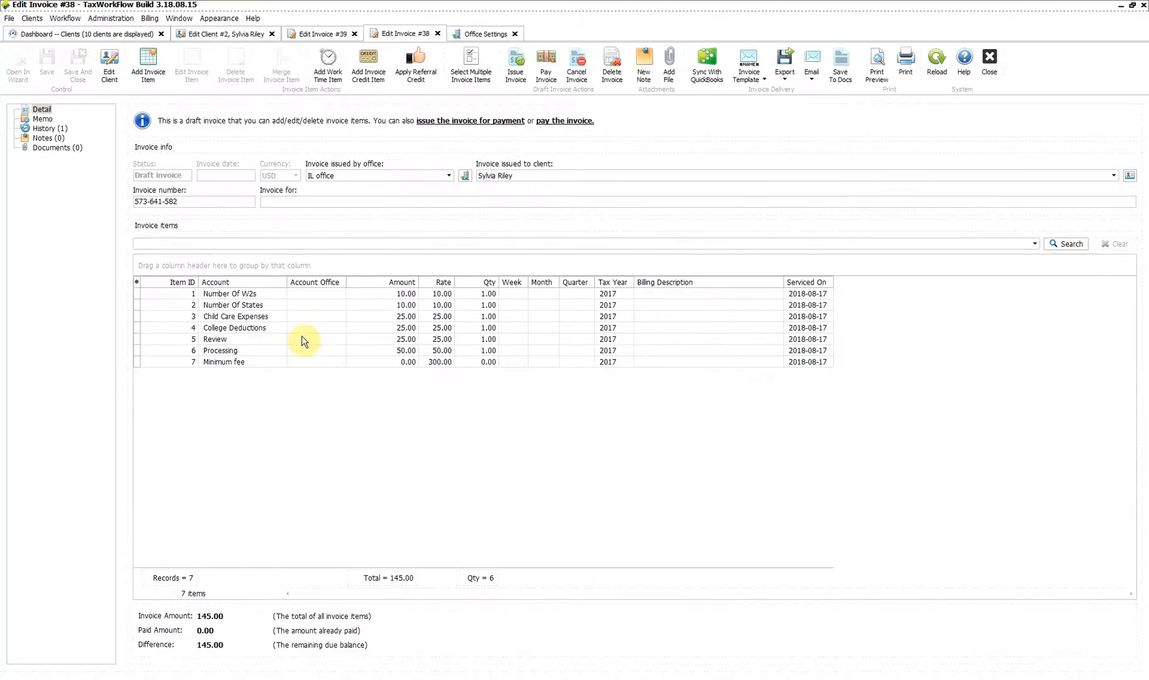
pyautogui.click(881, 78)
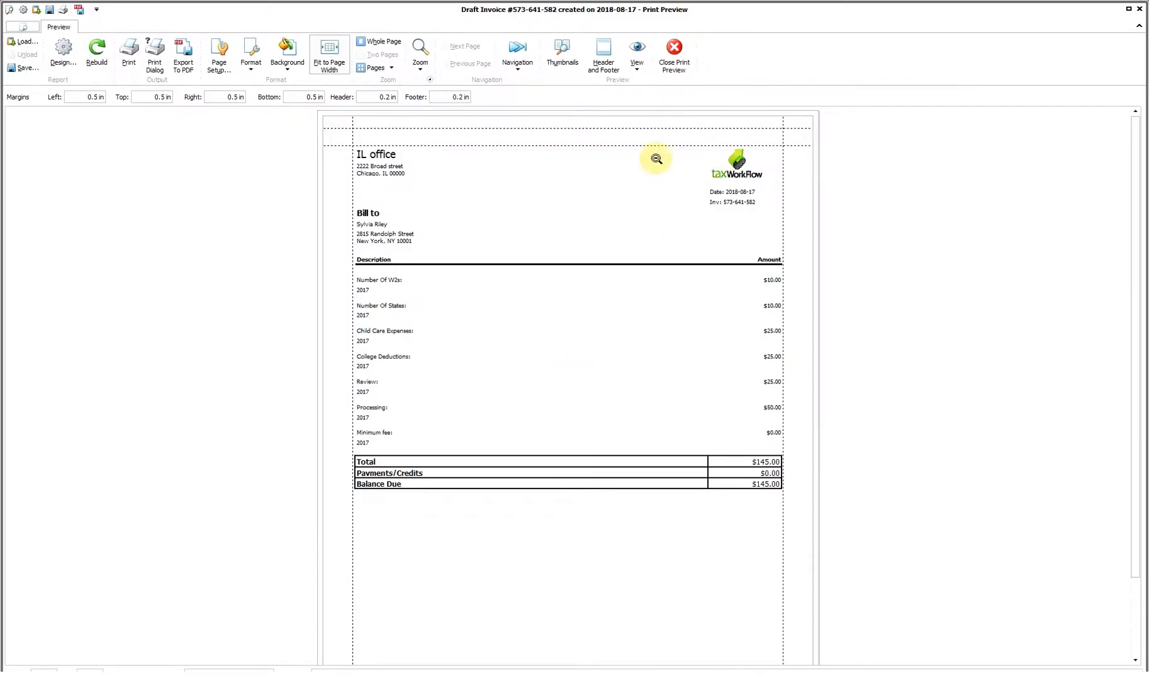
pyautogui.click(673, 66)
# - Export the draft invoice to an Excel document in the TestFiles folder and open the exported file in Excel
pyautogui.click(789, 81)
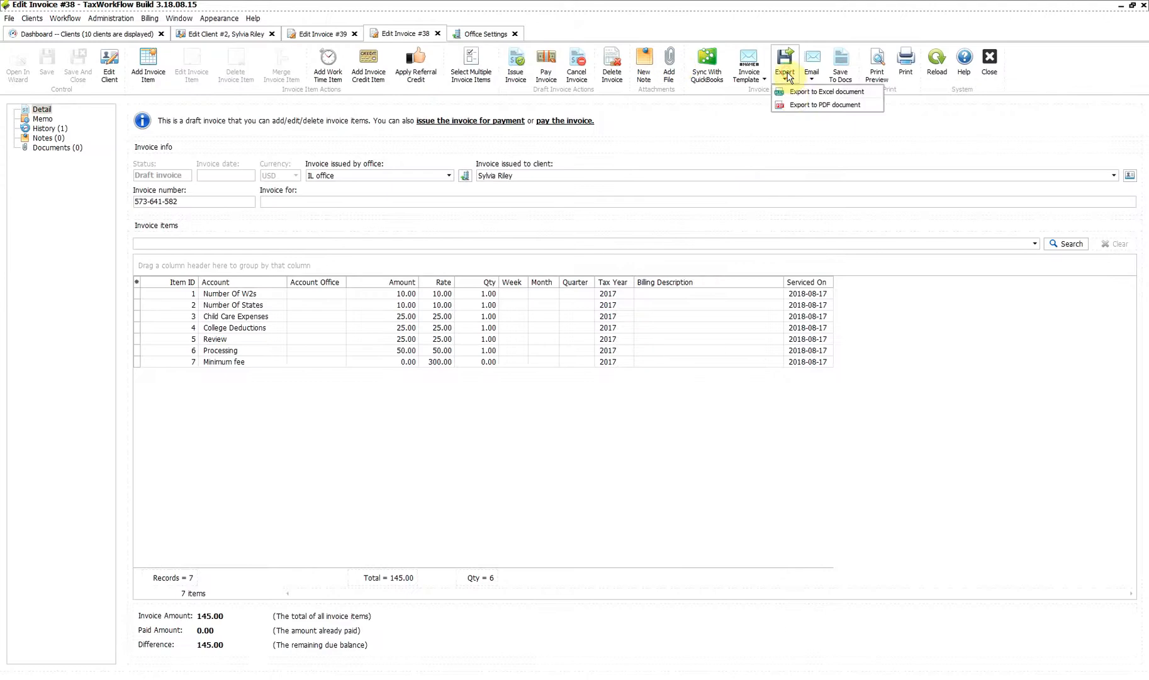
pyautogui.click(815, 91)
pyautogui.click(718, 374)
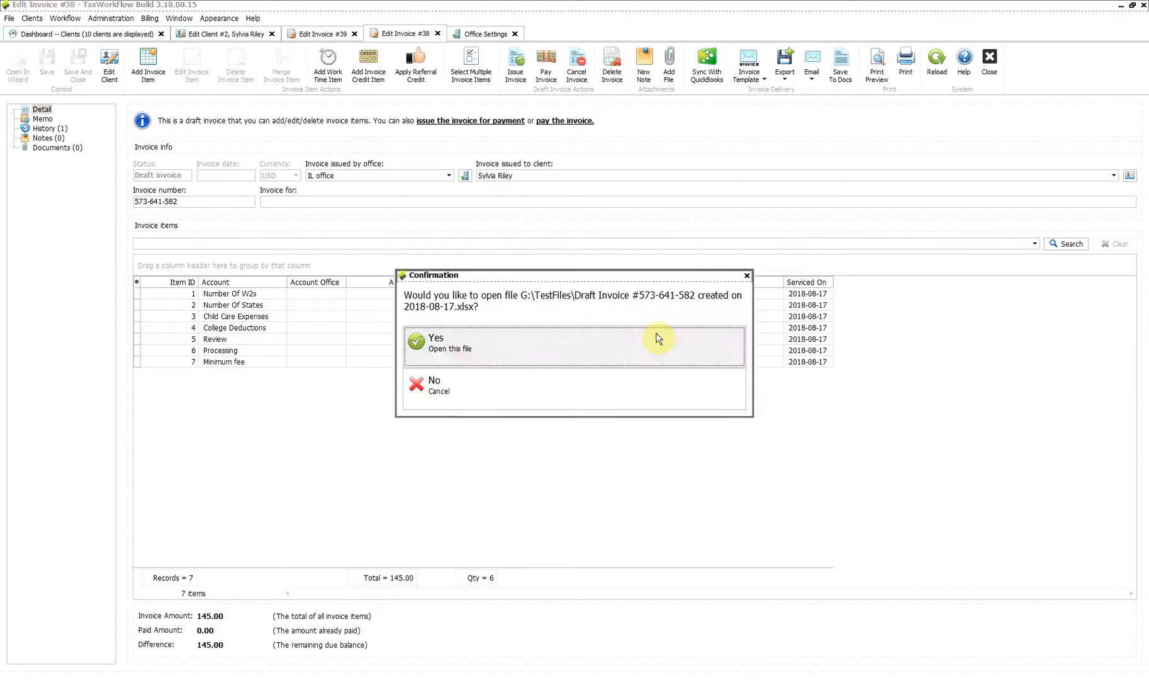
pyautogui.click(657, 338)
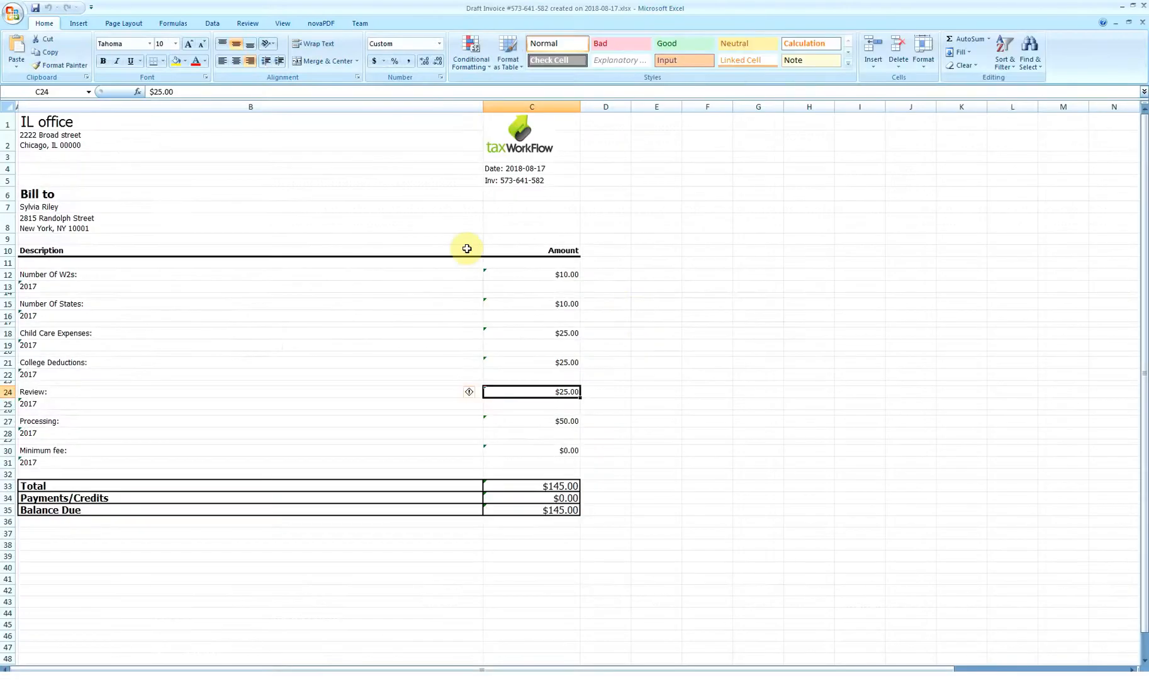
pyautogui.click(653, 473)
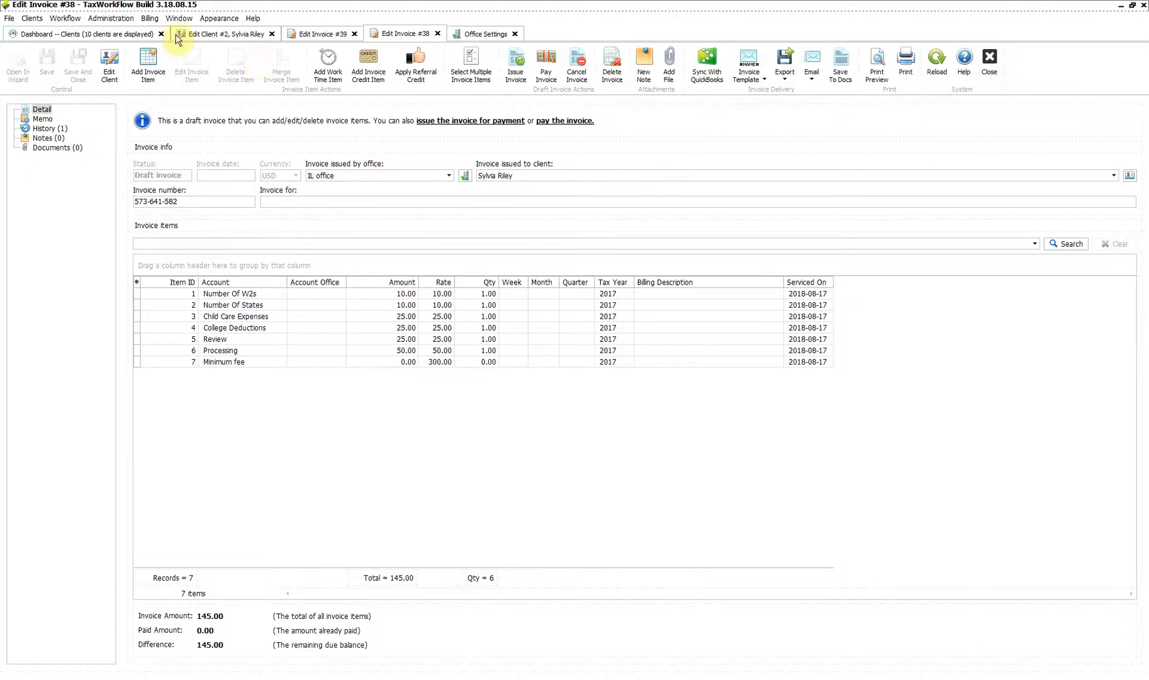
# - Open the list of all invoices and filter it to the draft invoice's client with statuses Final invoice and Paid in part
pyautogui.click(149, 18)
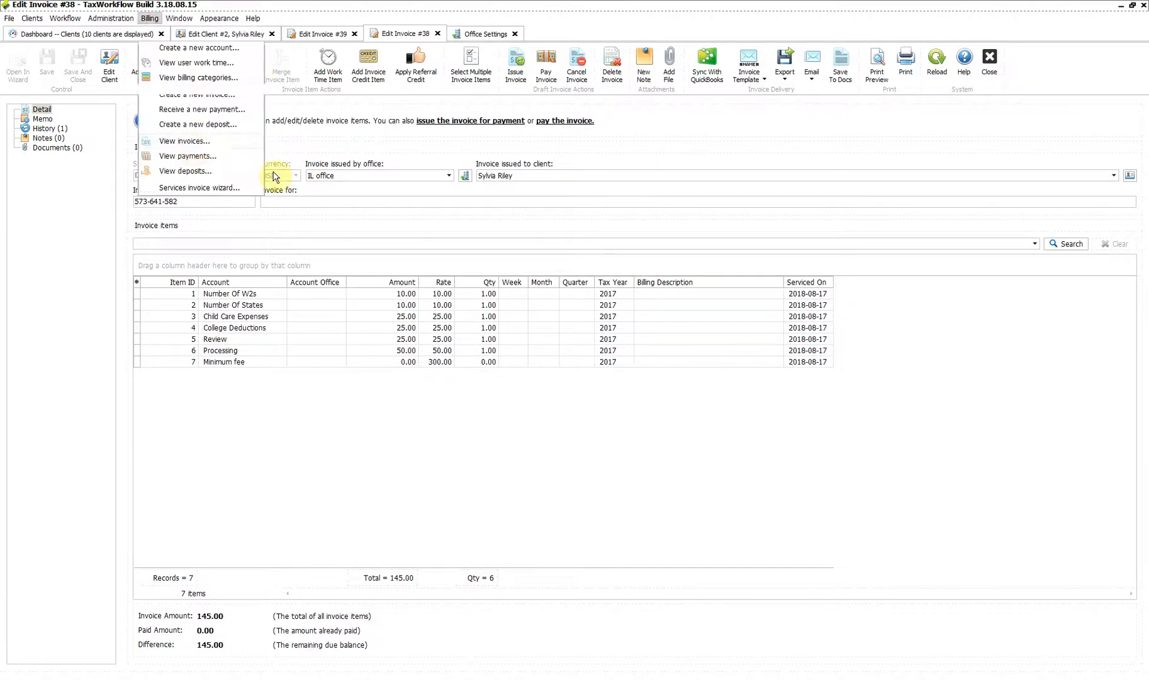
pyautogui.click(189, 142)
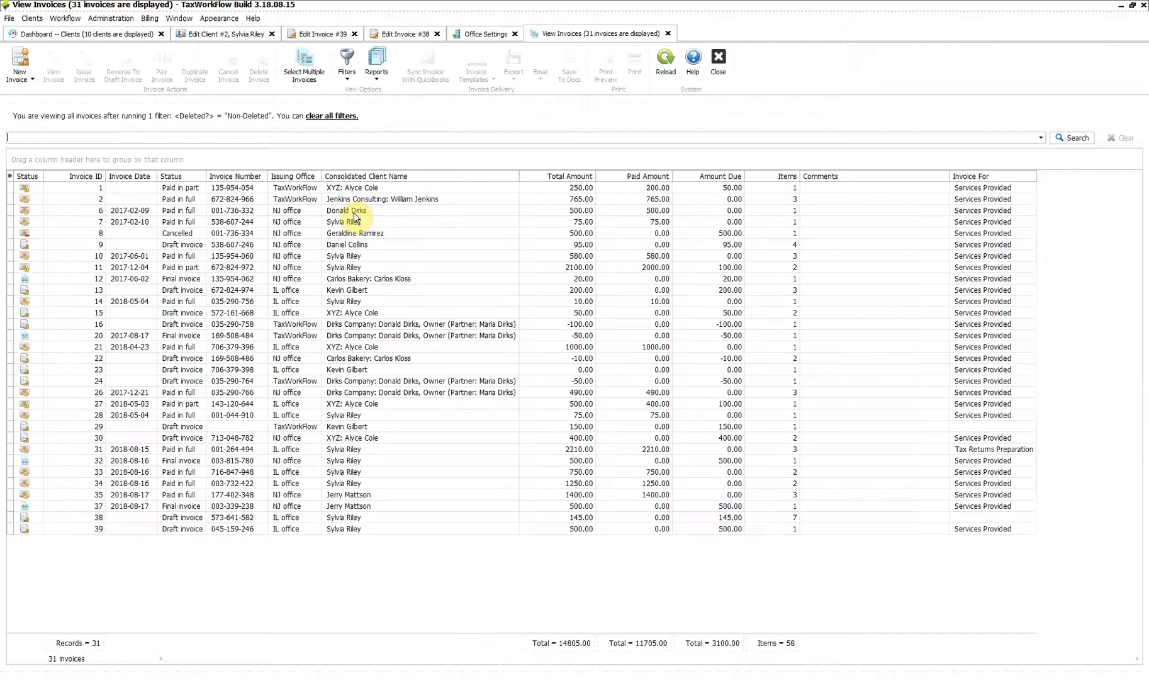
pyautogui.click(514, 175)
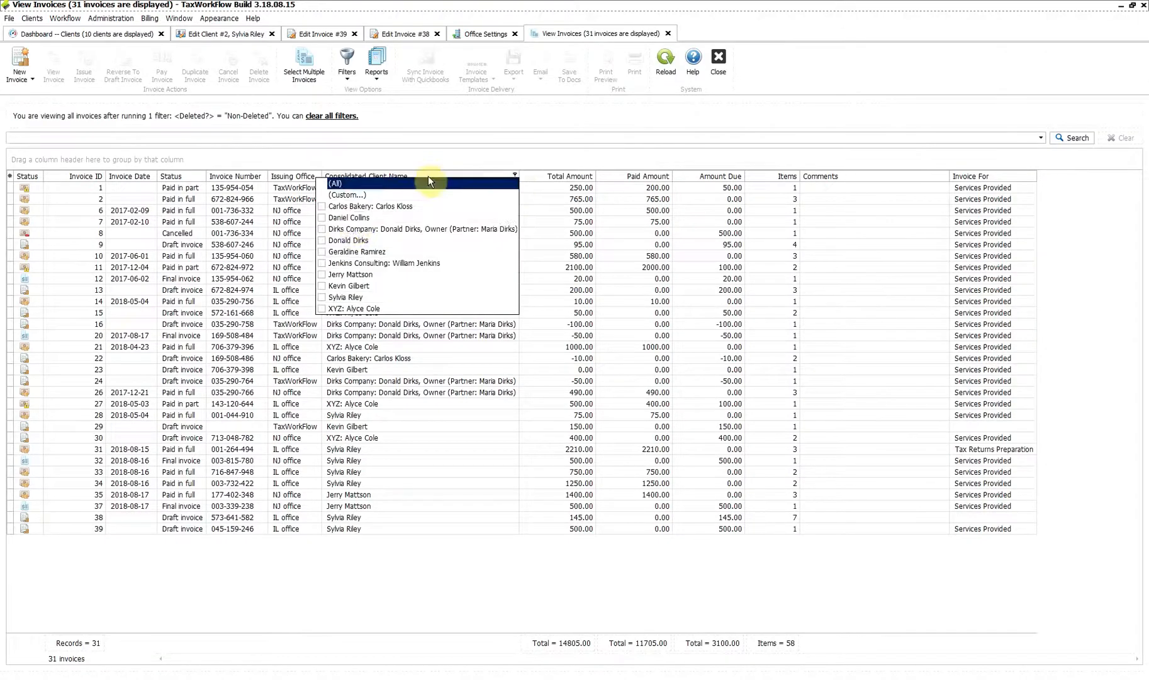
pyautogui.click(340, 297)
pyautogui.click(201, 175)
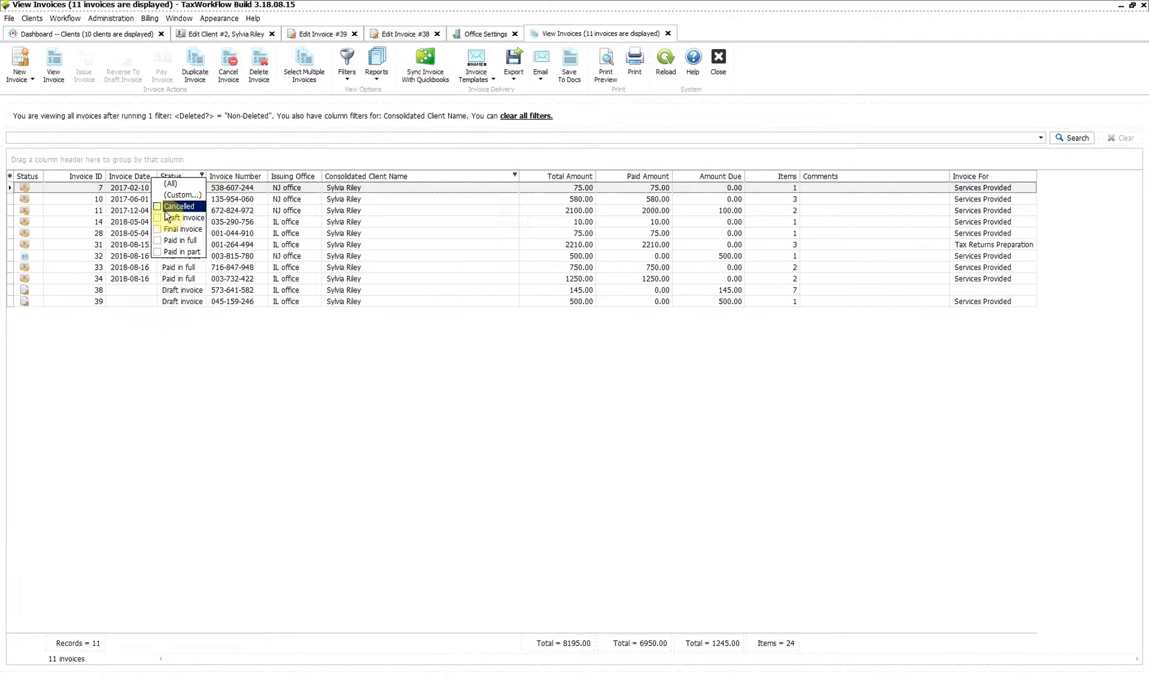
pyautogui.click(158, 229)
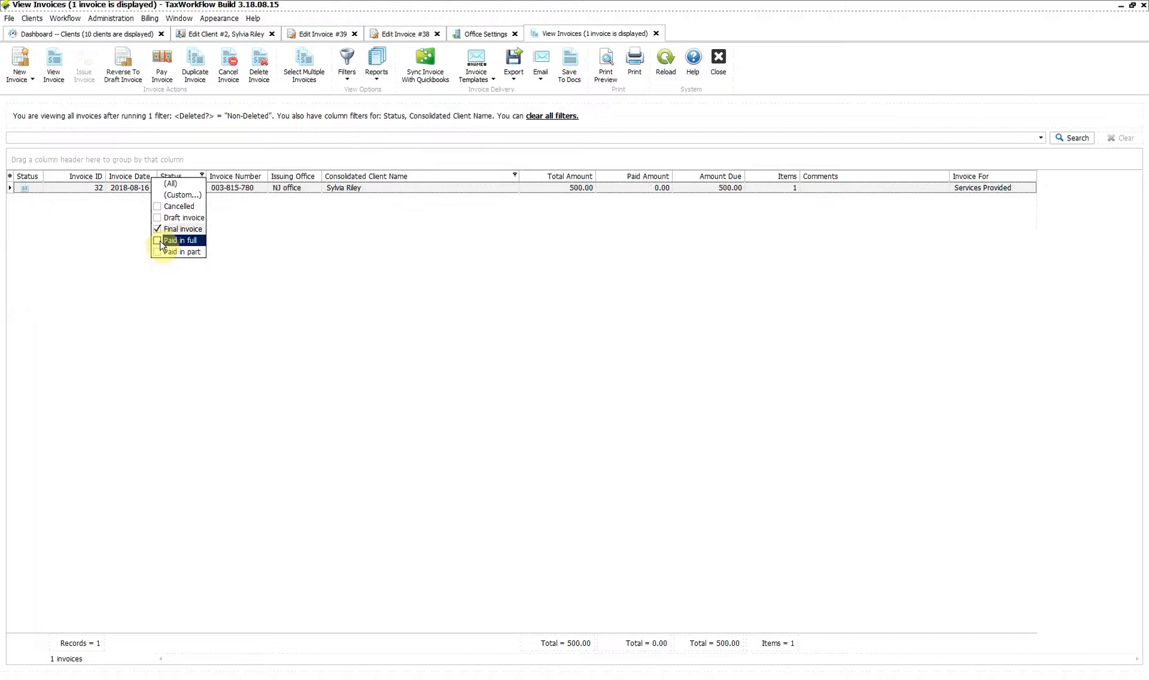
pyautogui.click(158, 251)
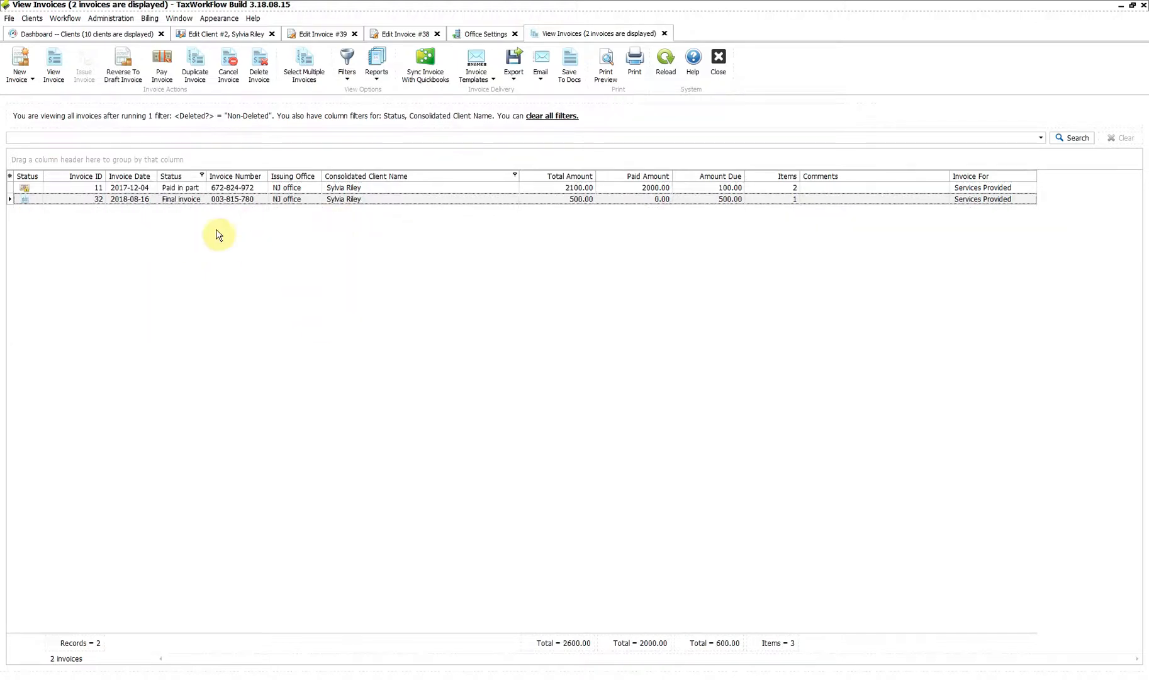
# - Enable selection of multiple invoices and select both of the filtered invoices
pyautogui.click(304, 76)
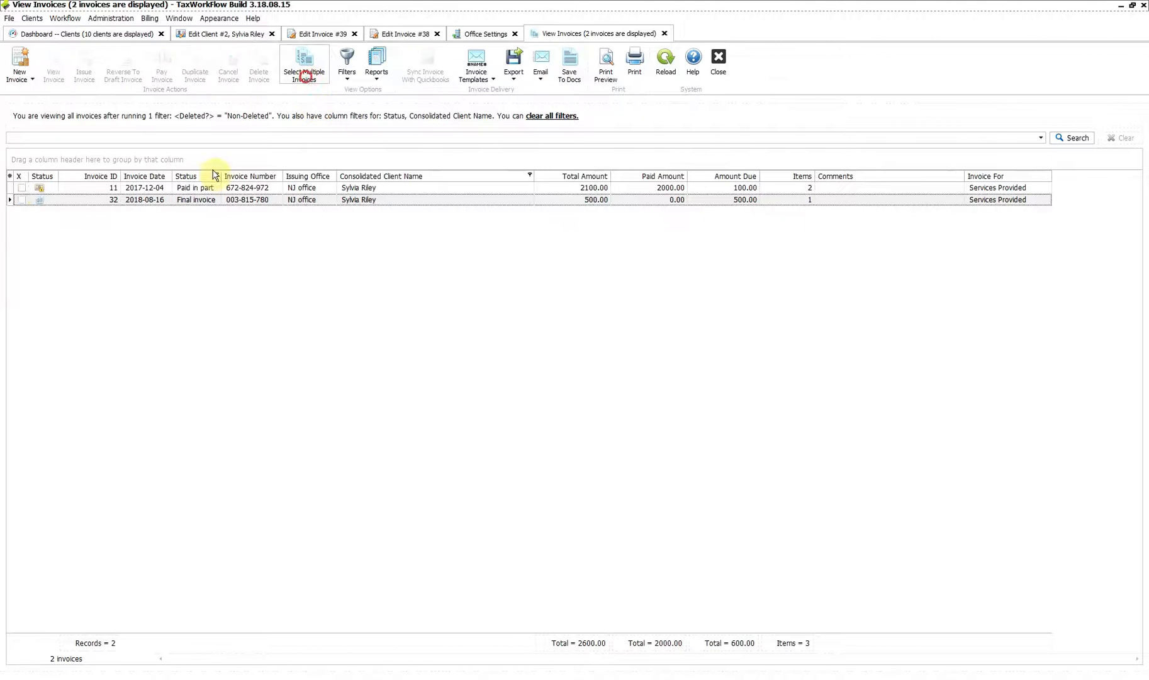
pyautogui.click(17, 187)
pyautogui.click(22, 199)
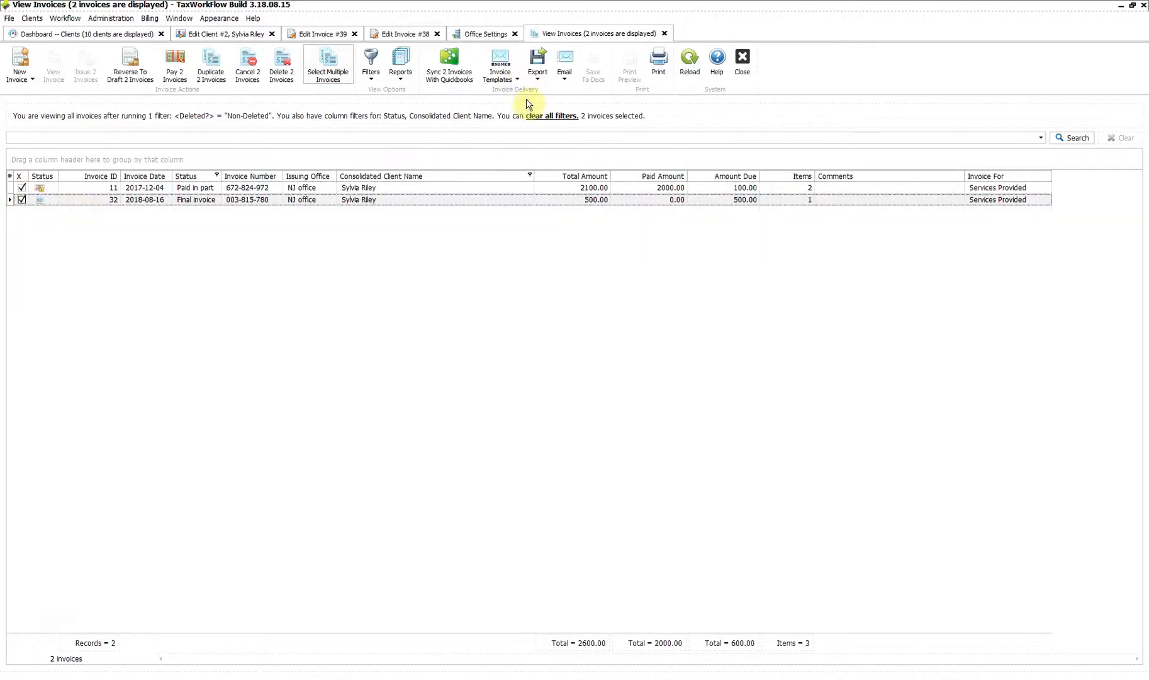
# - Choose the [USER] New Template for the selected invoices and create one email with both attached as PDFs
pyautogui.click(517, 81)
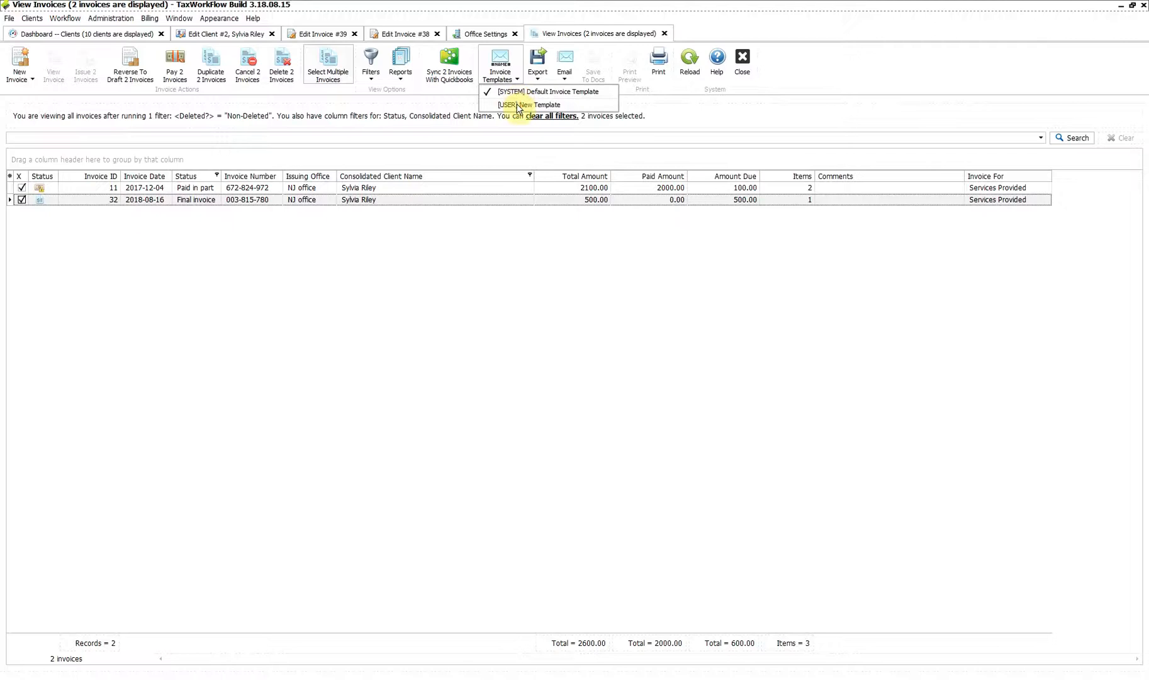
pyautogui.click(517, 105)
pyautogui.click(563, 75)
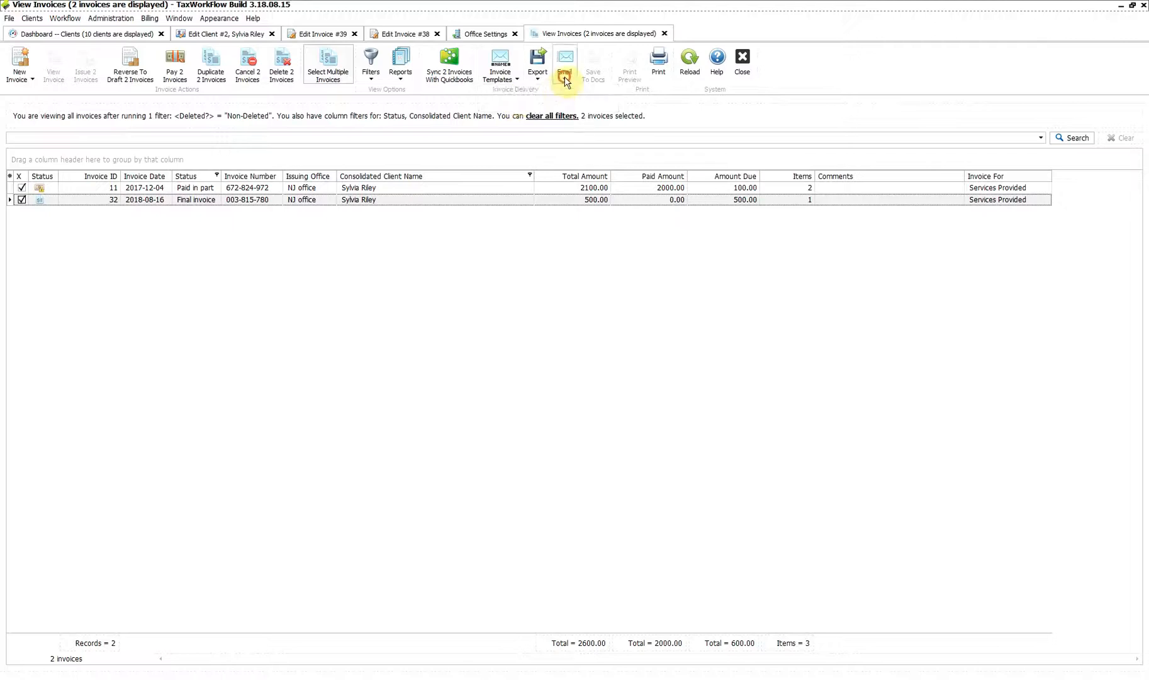
pyautogui.click(588, 105)
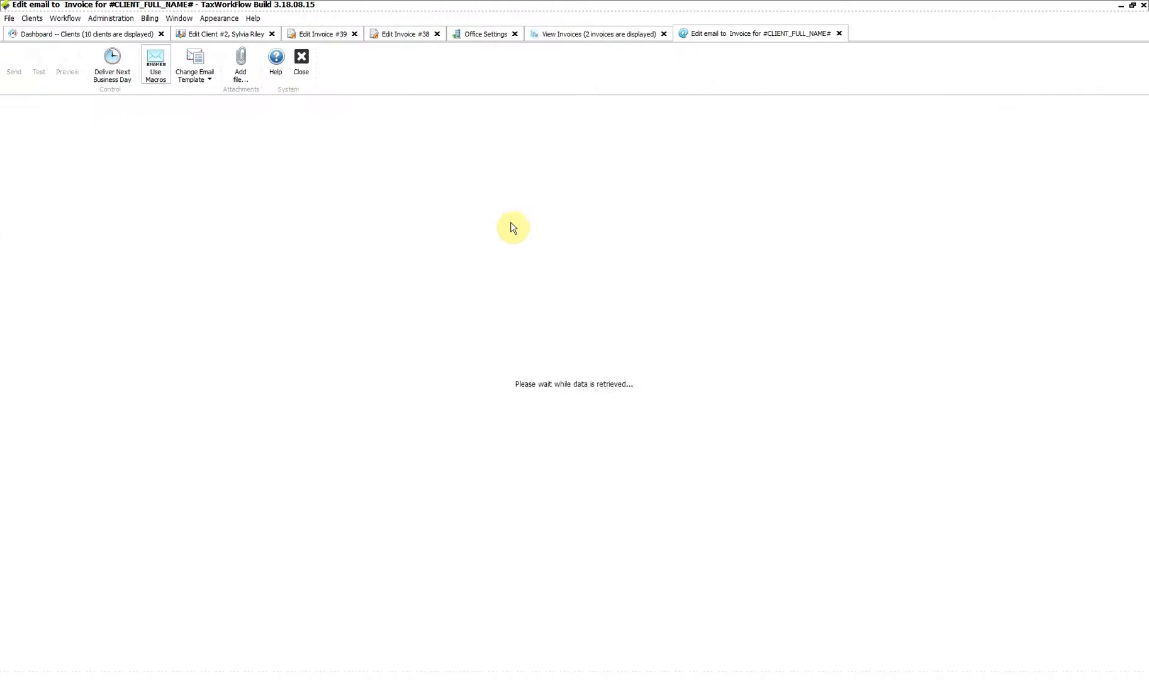
# - Check the two invoice attachments in the email, view the contents of the second PDF, and close it
pyautogui.click(165, 232)
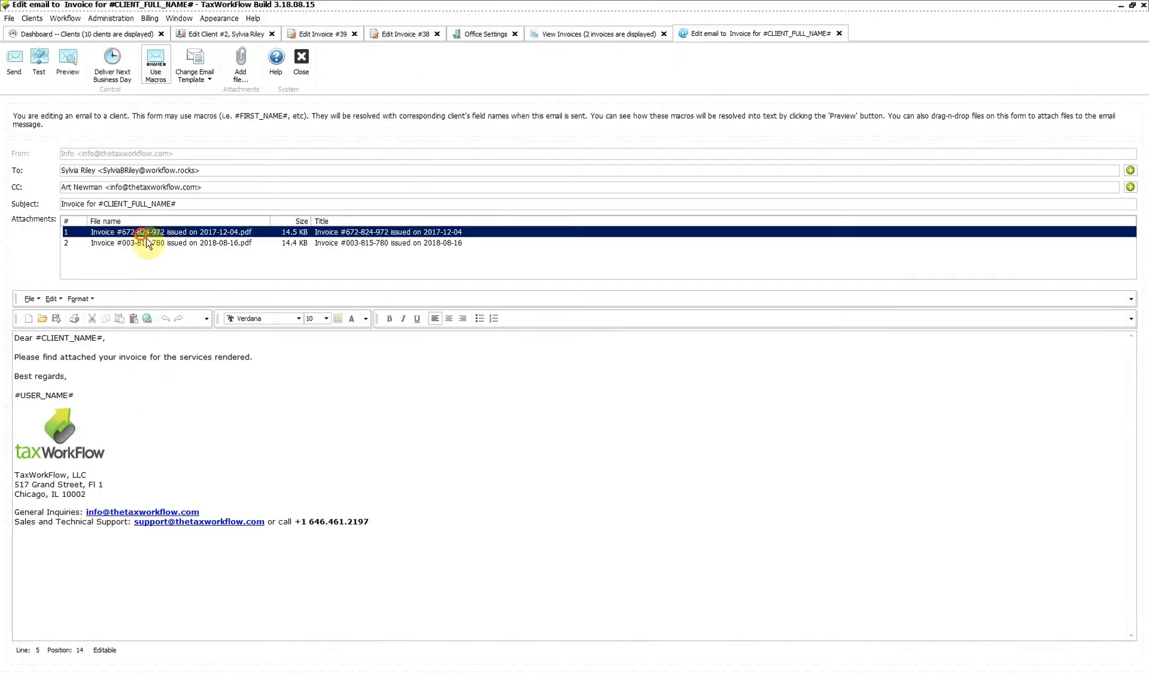
pyautogui.click(170, 242)
pyautogui.click(189, 234)
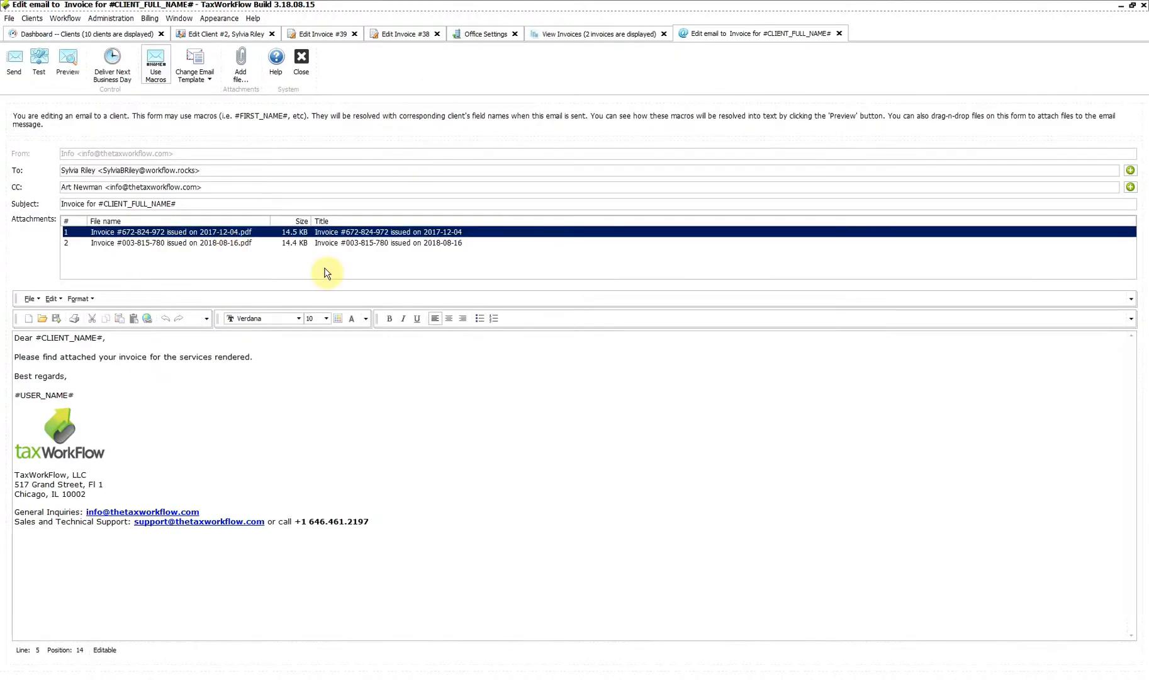
pyautogui.doubleClick(209, 246)
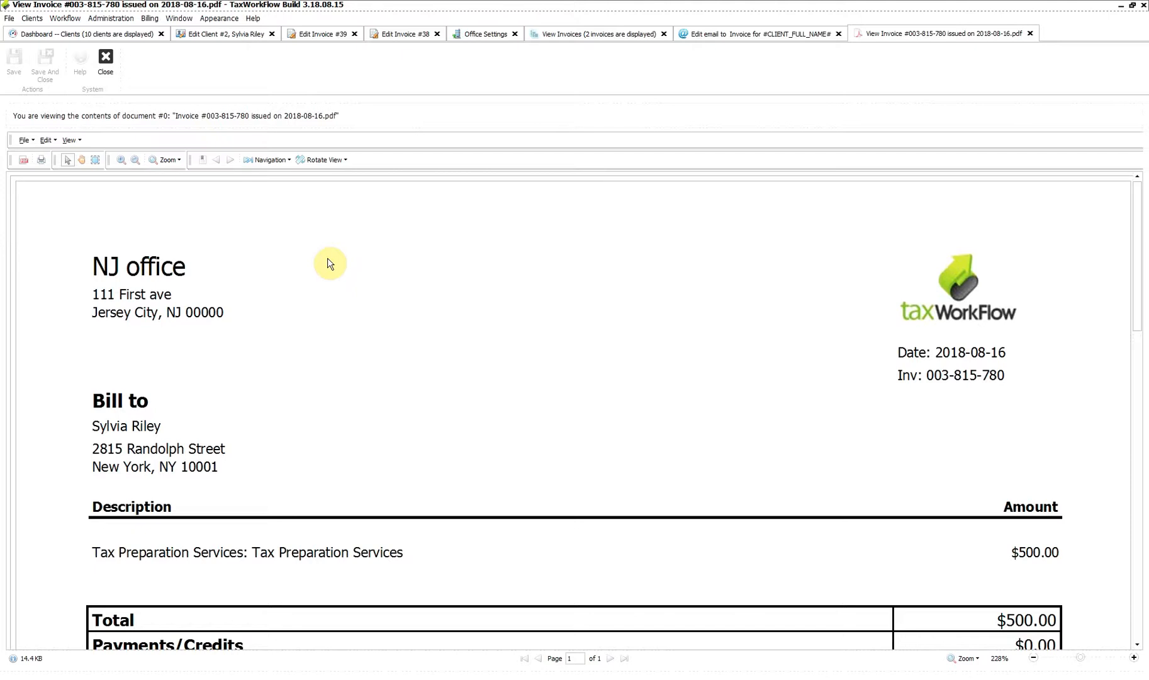
pyautogui.scroll(-10, 328, 263)
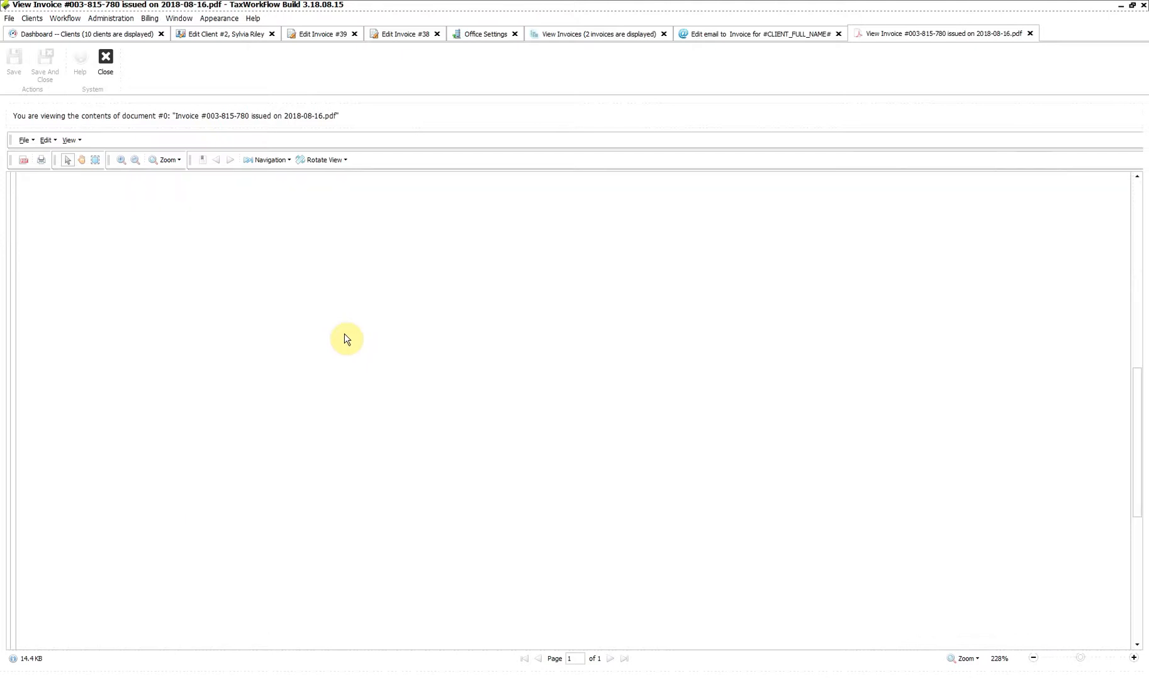
pyautogui.click(1029, 34)
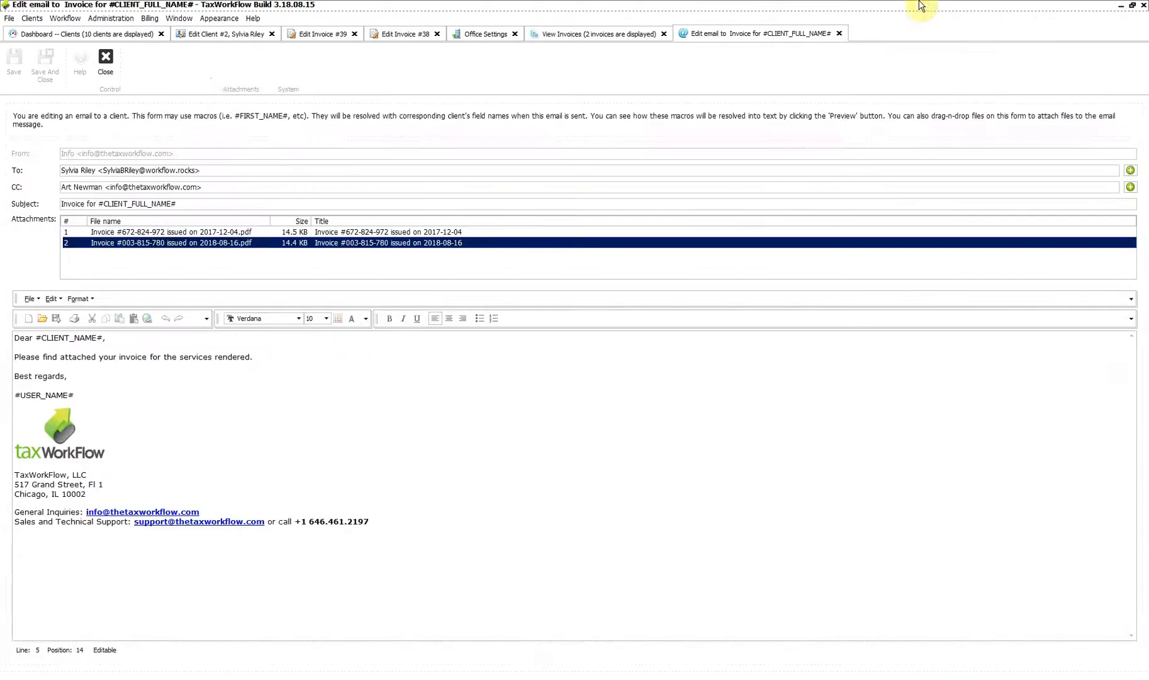
# - Close the email, add a second client with an outstanding invoice to the invoice list's client filter, and include that client's invoice in the selection
pyautogui.click(839, 34)
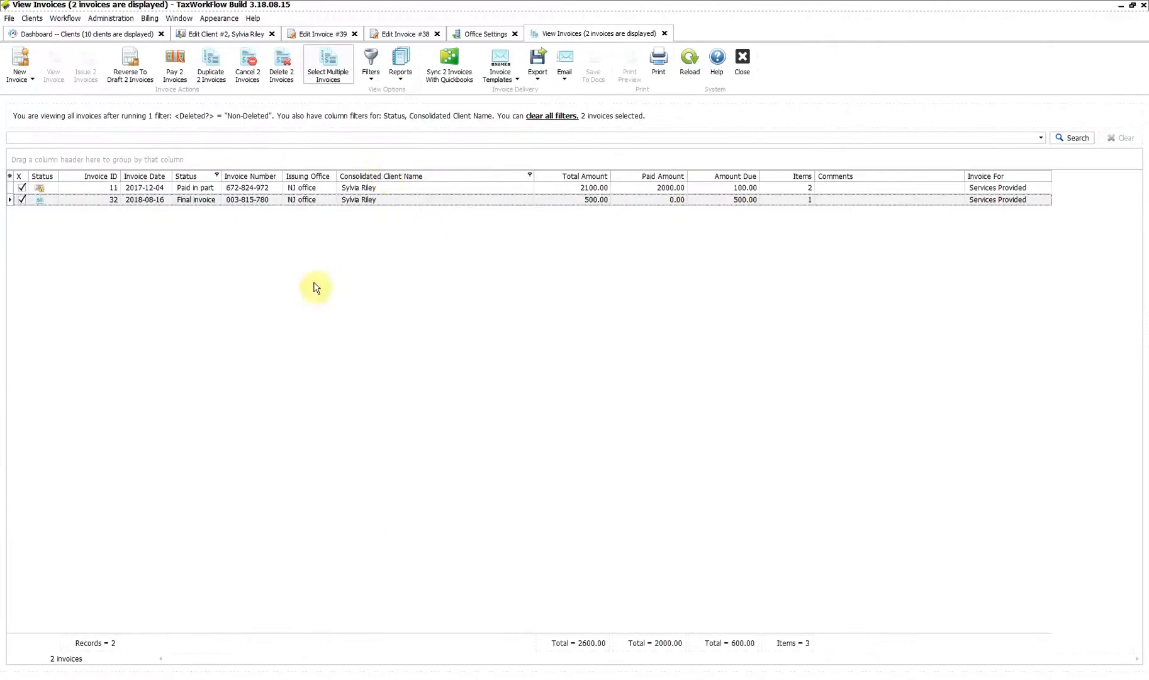
pyautogui.click(529, 175)
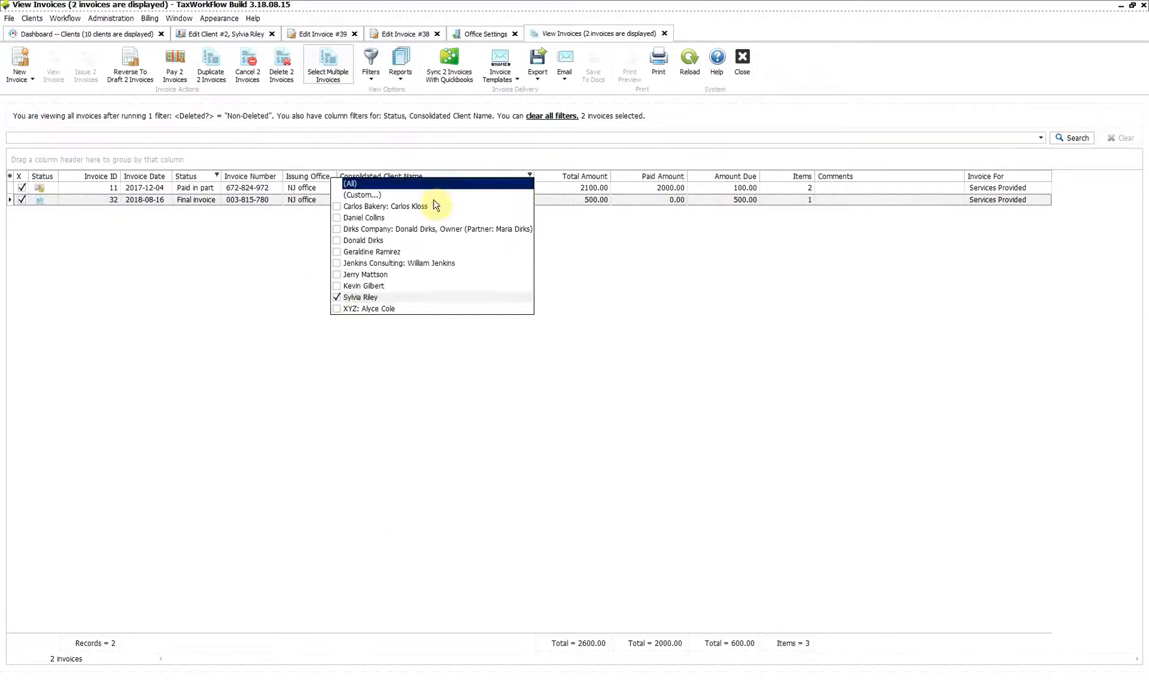
pyautogui.click(337, 286)
pyautogui.click(336, 274)
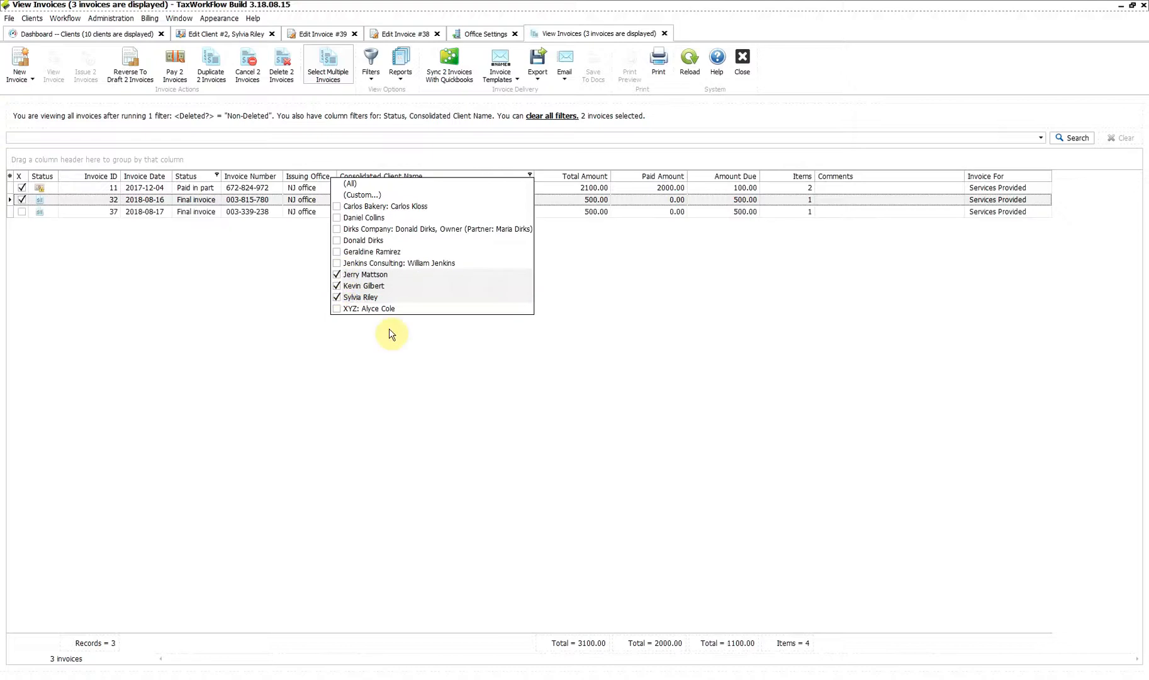
pyautogui.click(337, 286)
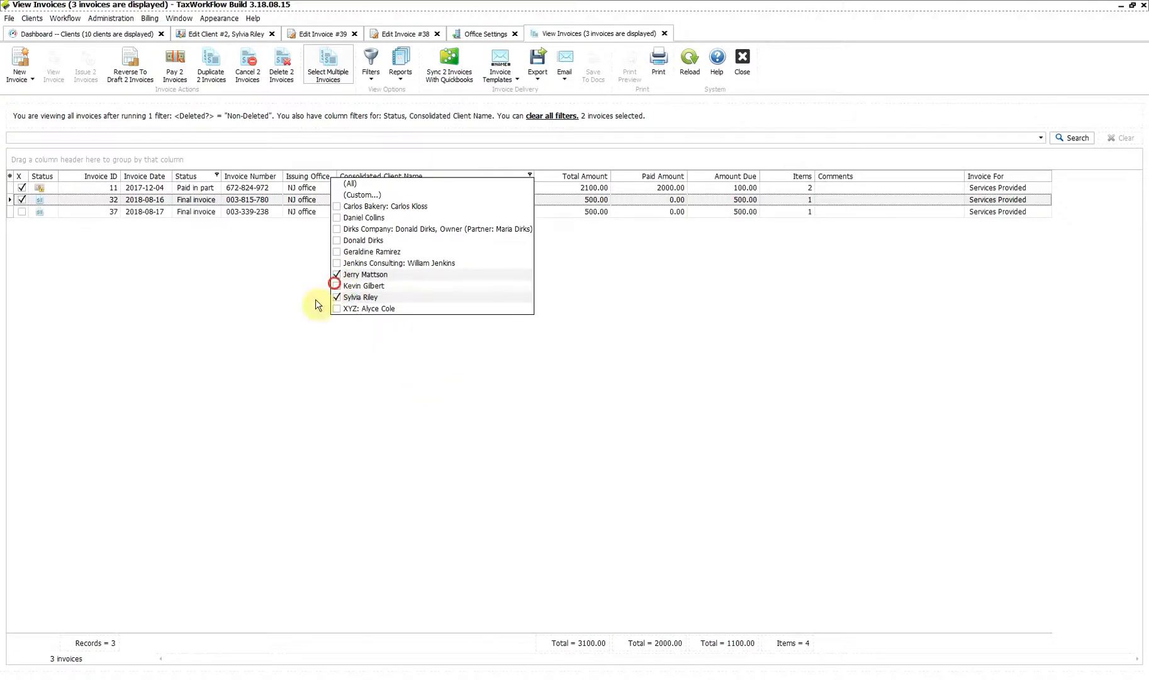
pyautogui.click(22, 212)
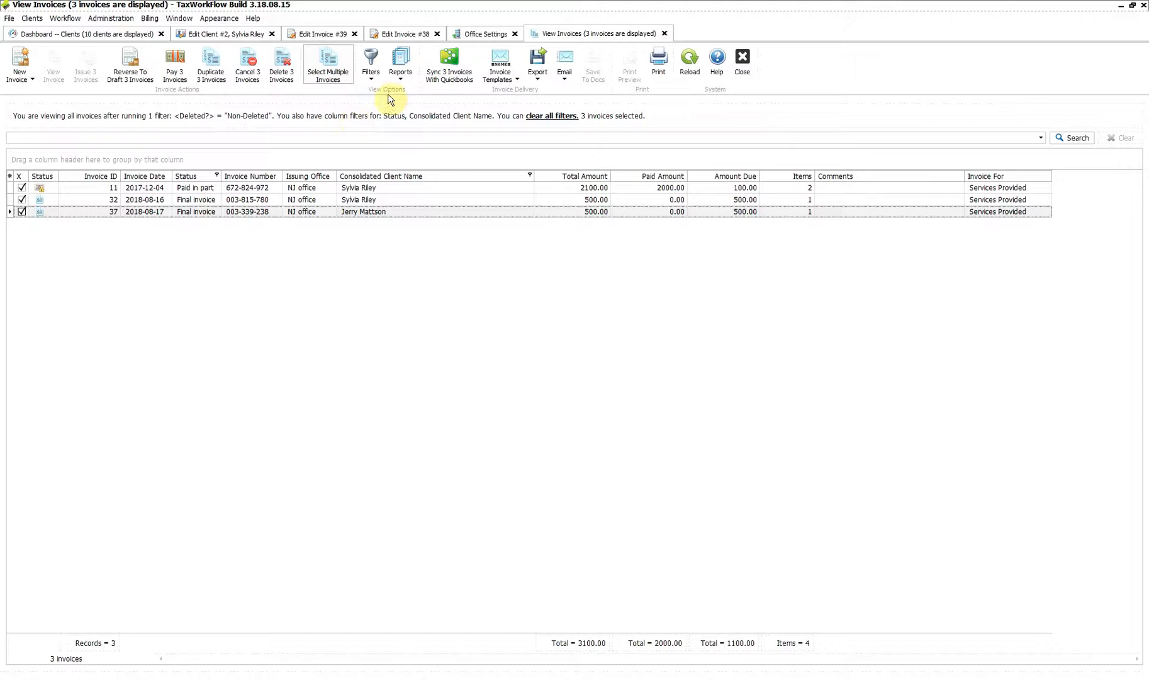
# - Create emails with the three selected invoices attached, and check the recipient and attachments in each client's email
pyautogui.click(564, 77)
pyautogui.click(578, 103)
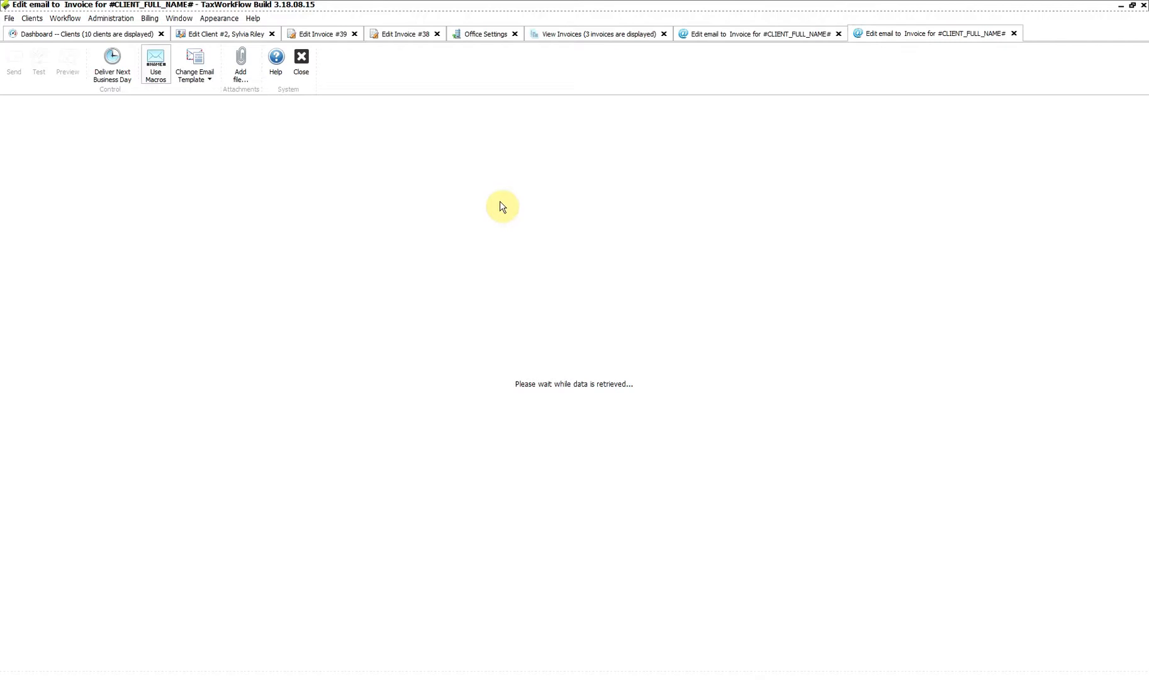
pyautogui.click(198, 233)
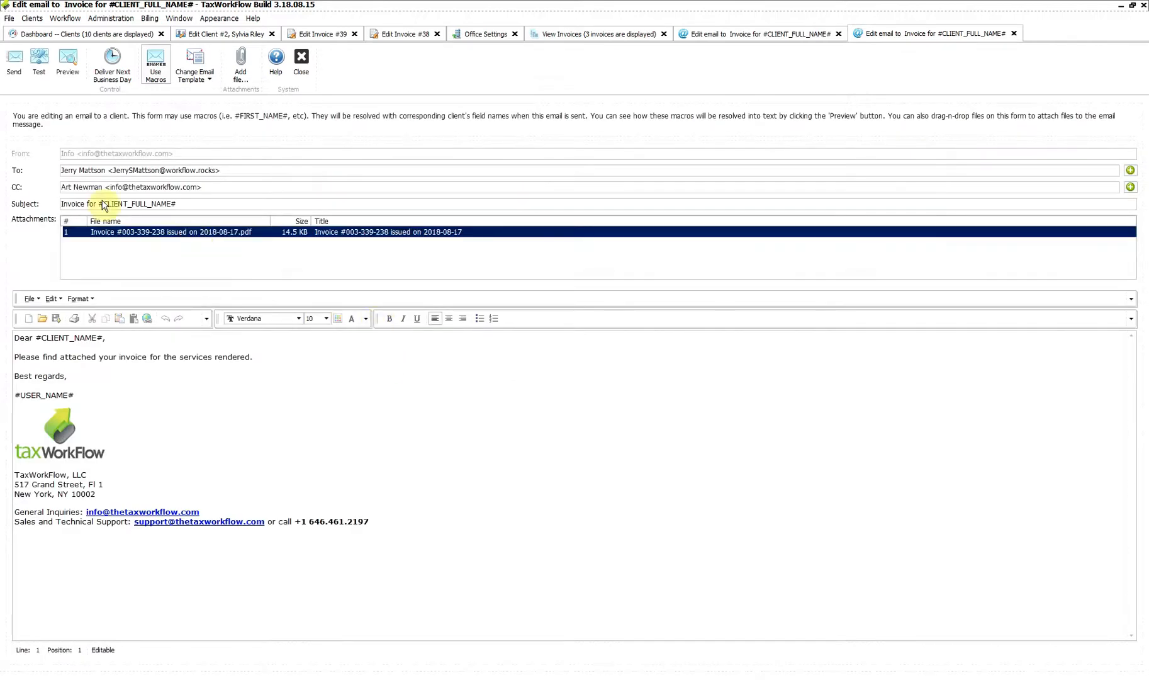
pyautogui.click(89, 171)
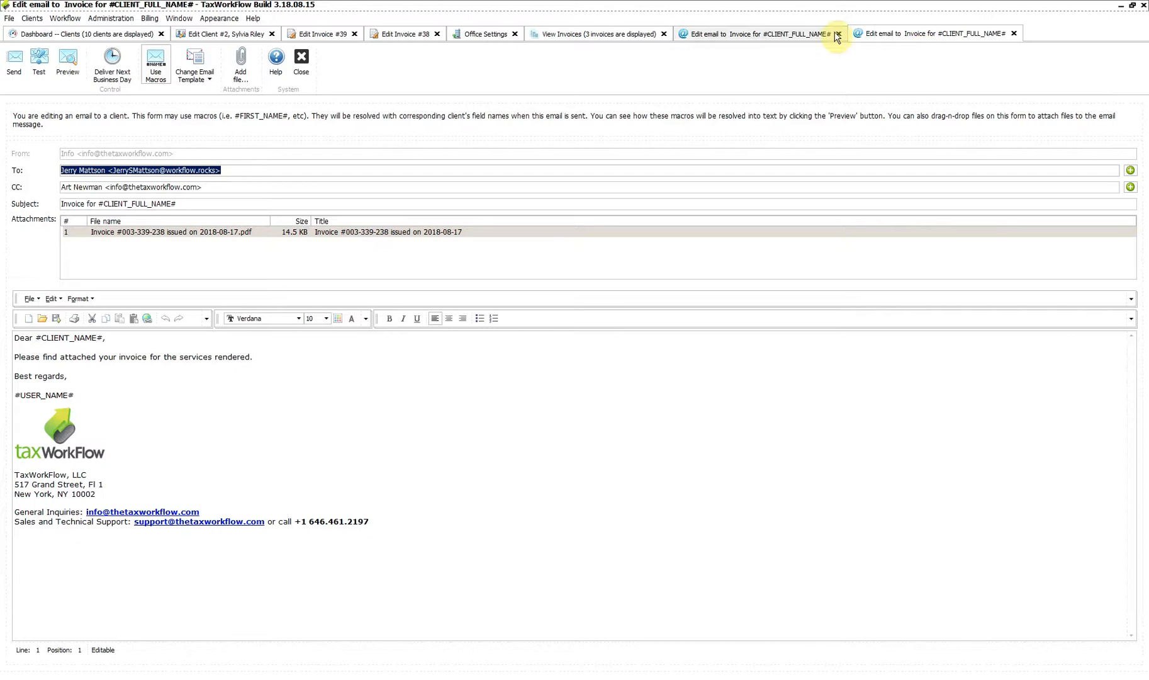
pyautogui.click(804, 31)
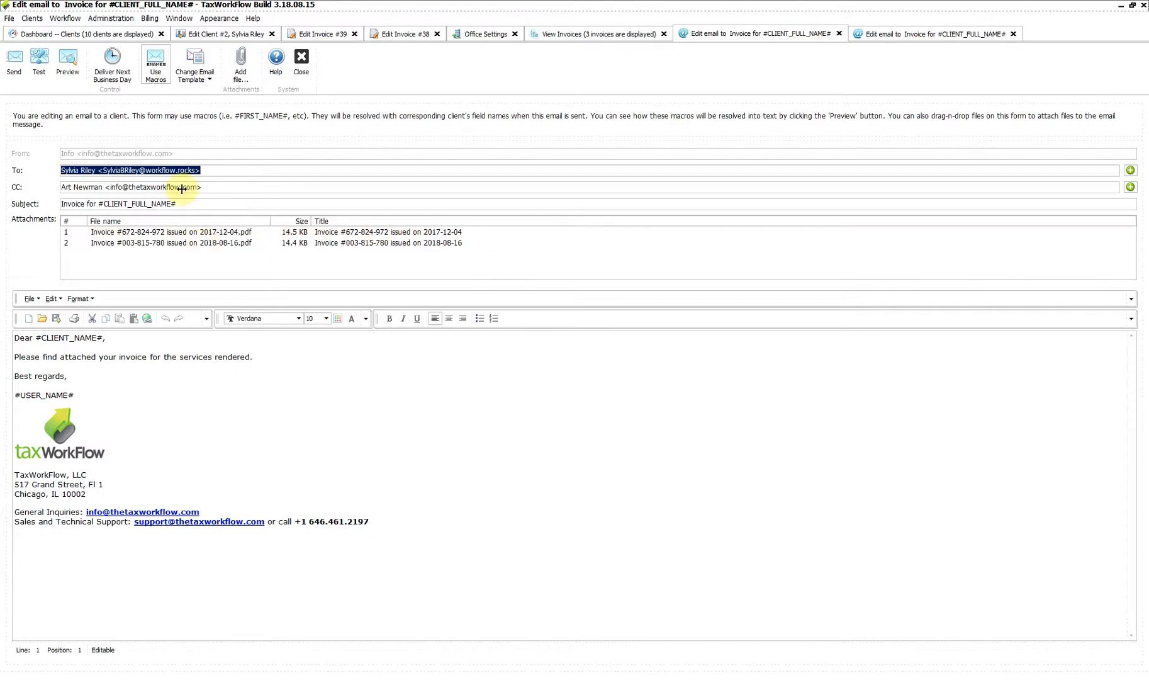
# - Preview both clients' invoice emails and examine how the macros resolve in the greeting and message text
pyautogui.click(67, 62)
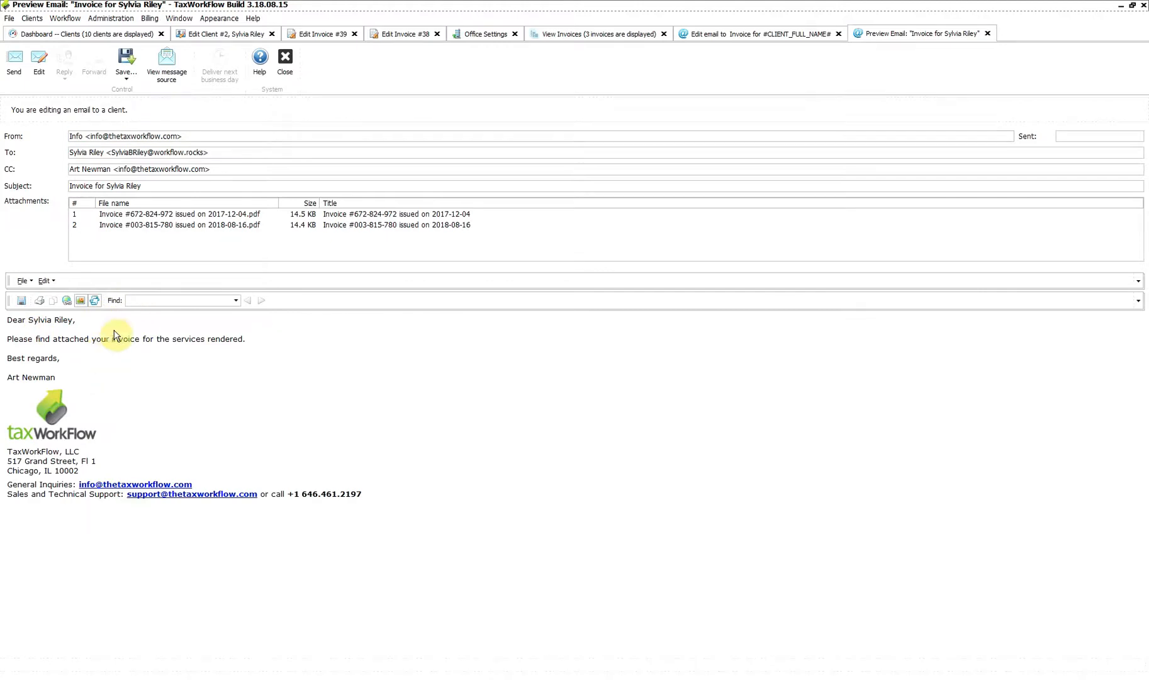
pyautogui.moveTo(29, 319); pyautogui.dragTo(47, 319)
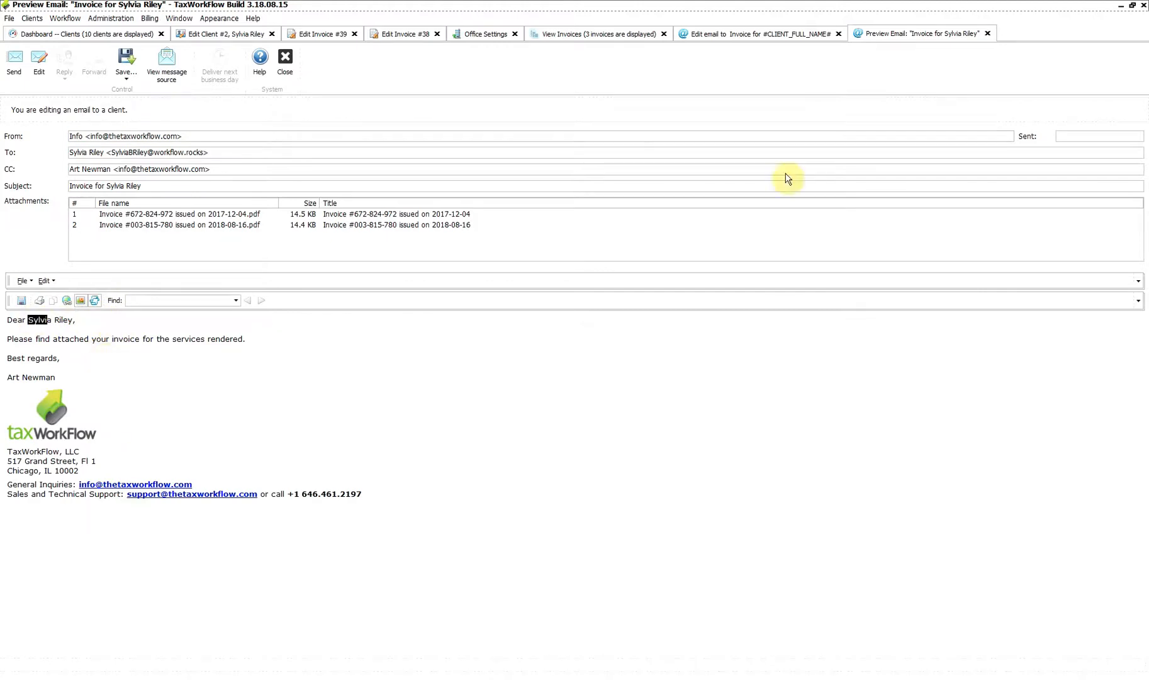
pyautogui.click(818, 35)
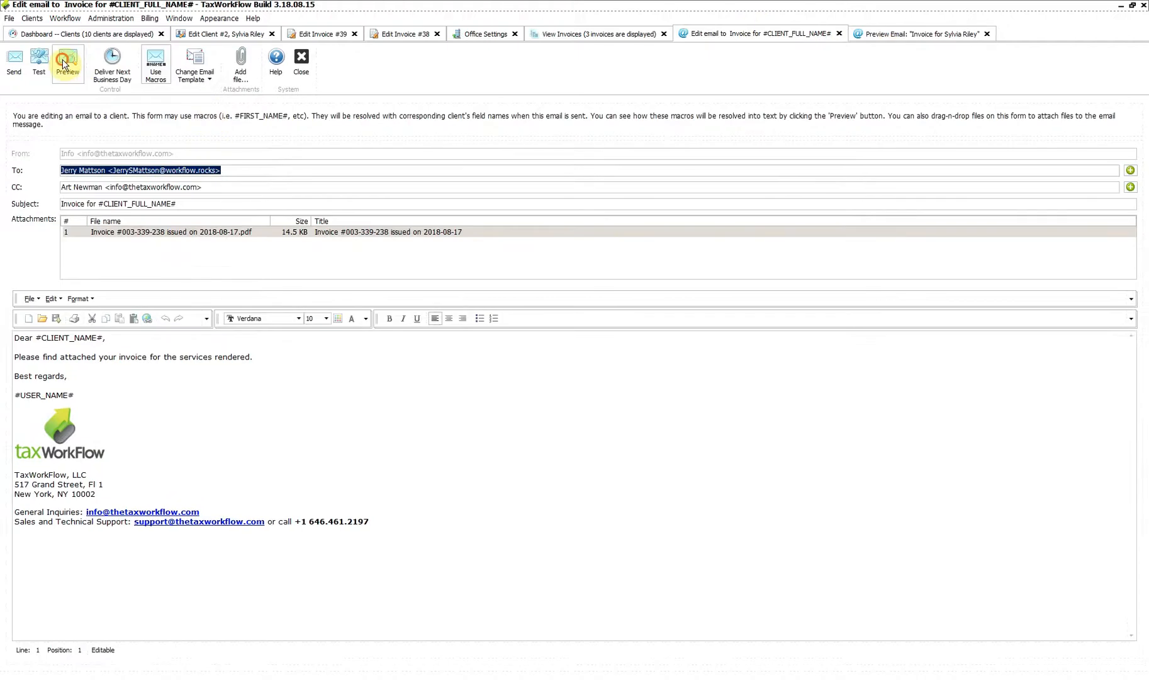
pyautogui.click(66, 63)
pyautogui.moveTo(30, 319); pyautogui.dragTo(101, 340)
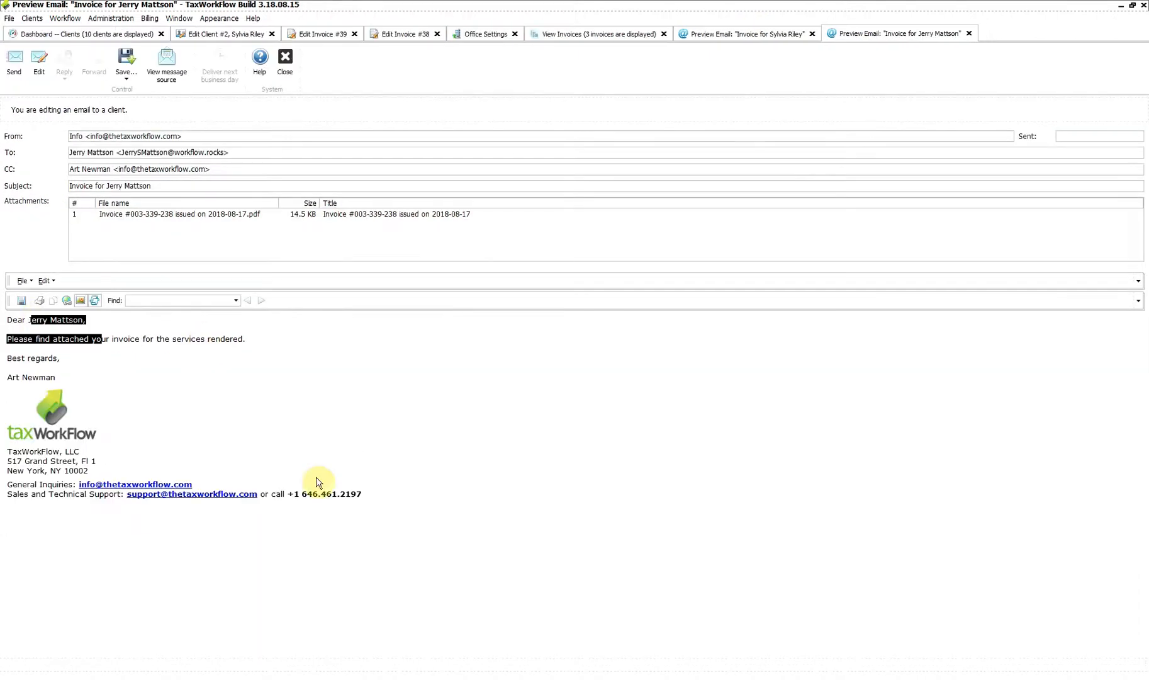
pyautogui.moveTo(368, 497); pyautogui.dragTo(7, 319)
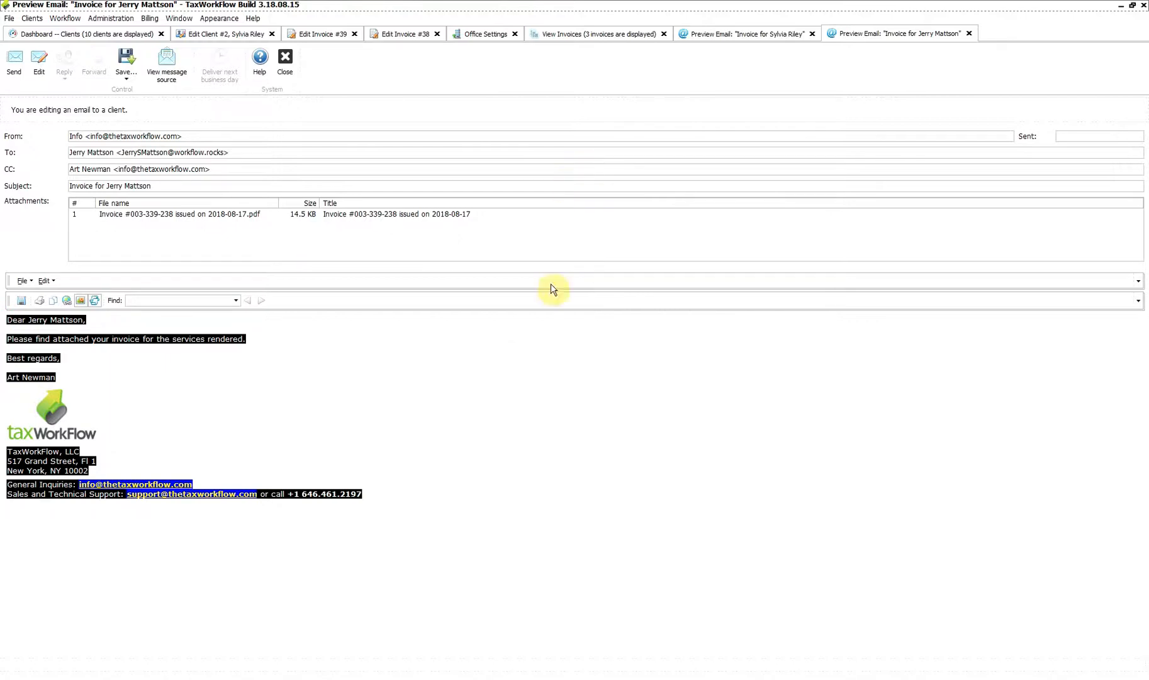
# - Open the [SYSTEM] InvoiceAttachmentEmailTemplate (IL office) email template in the office settings and review its text
pyautogui.click(478, 33)
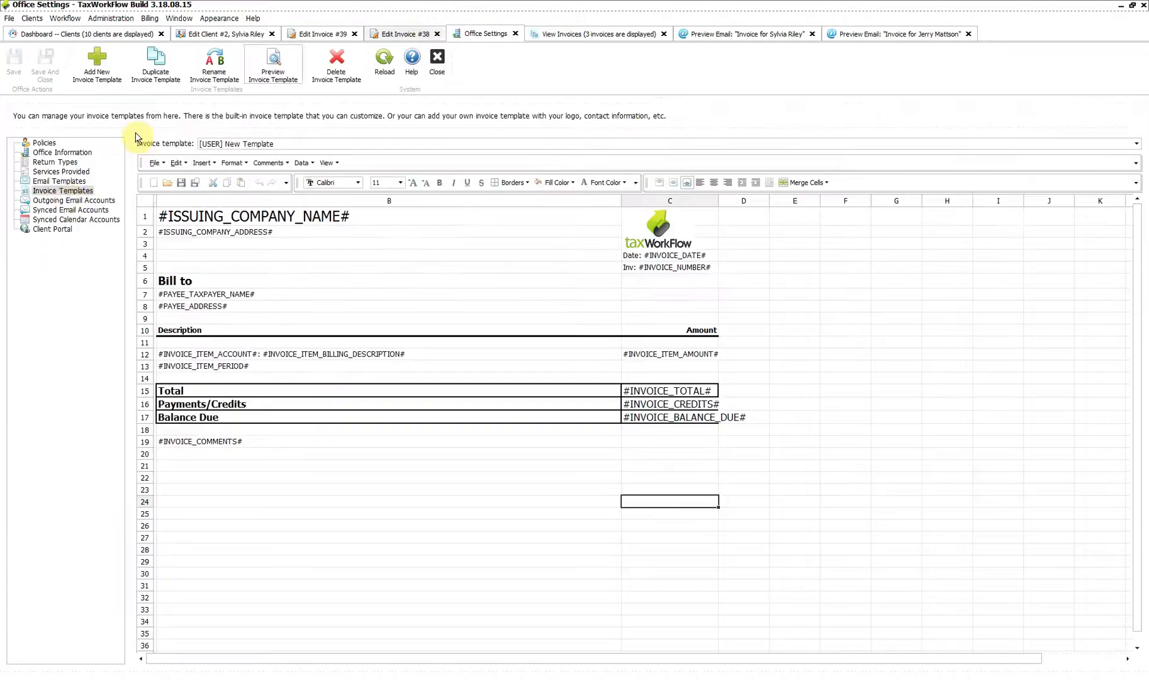
pyautogui.click(59, 181)
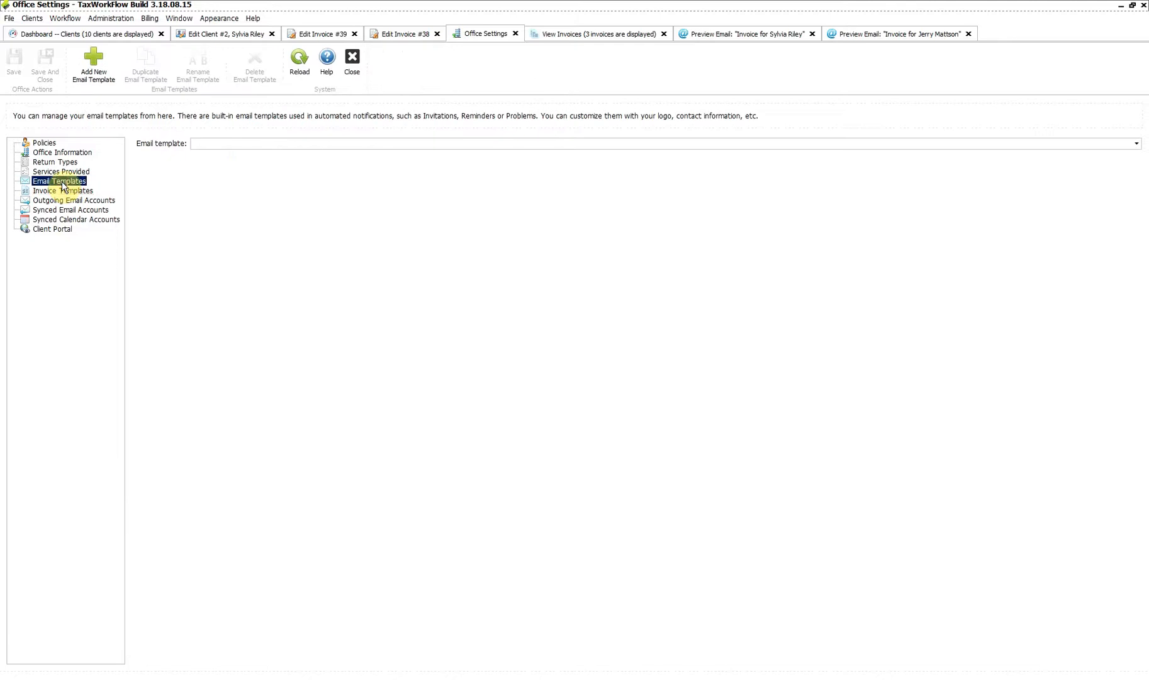
pyautogui.click(234, 144)
pyautogui.click(300, 214)
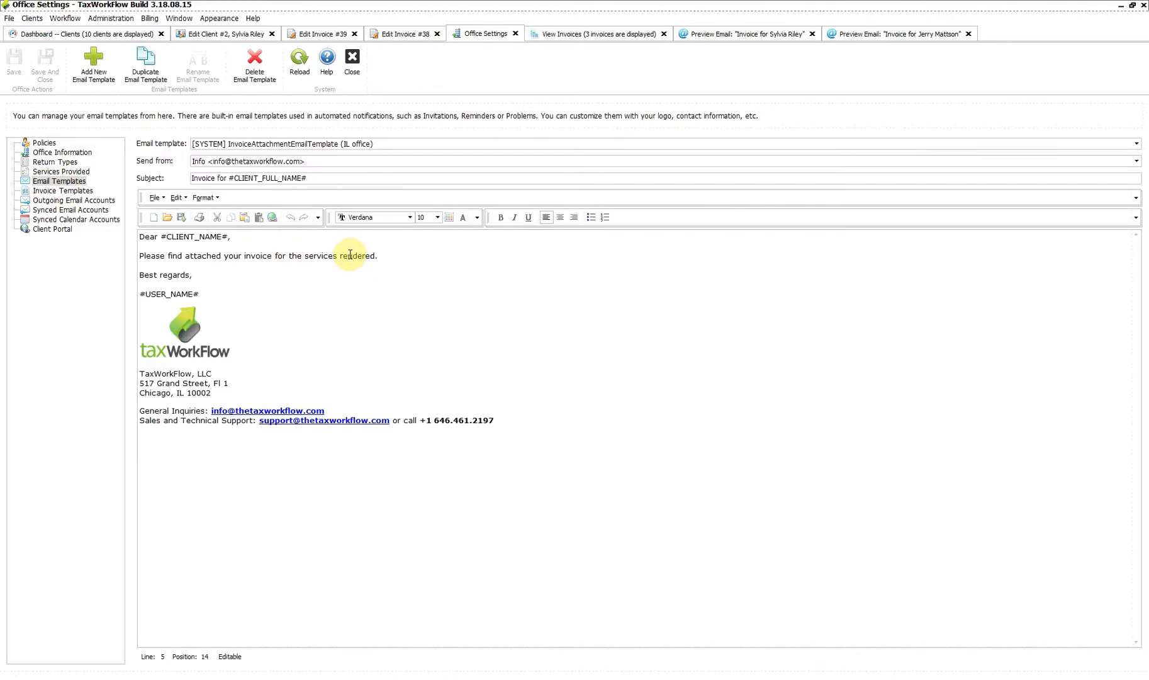
pyautogui.click(392, 257)
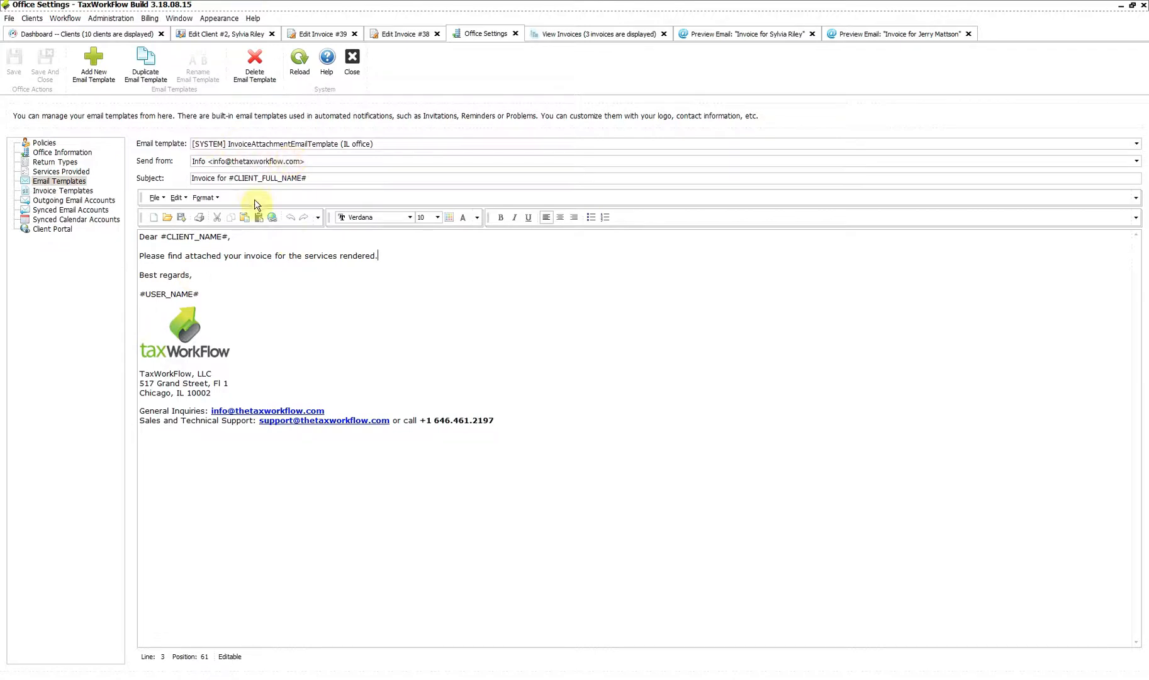
# - Switch to the general [SYSTEM] InvoiceAttachmentEmailTemplate and examine the office address in its signature
pyautogui.click(315, 145)
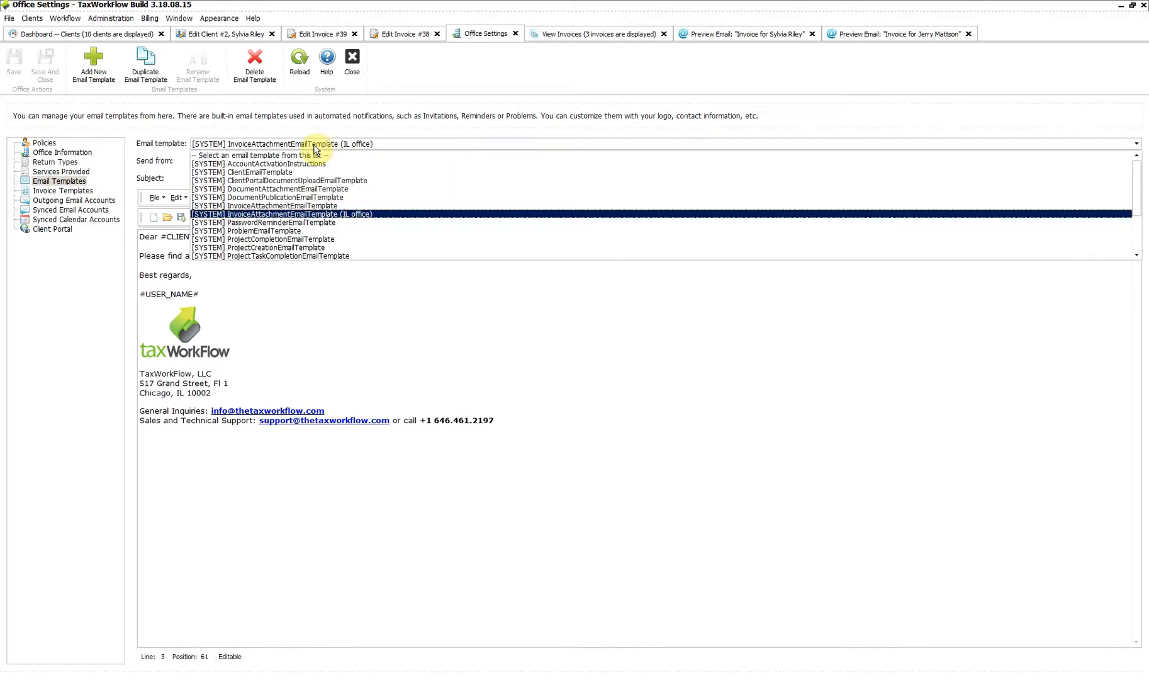
pyautogui.click(351, 206)
pyautogui.moveTo(228, 391); pyautogui.dragTo(140, 383)
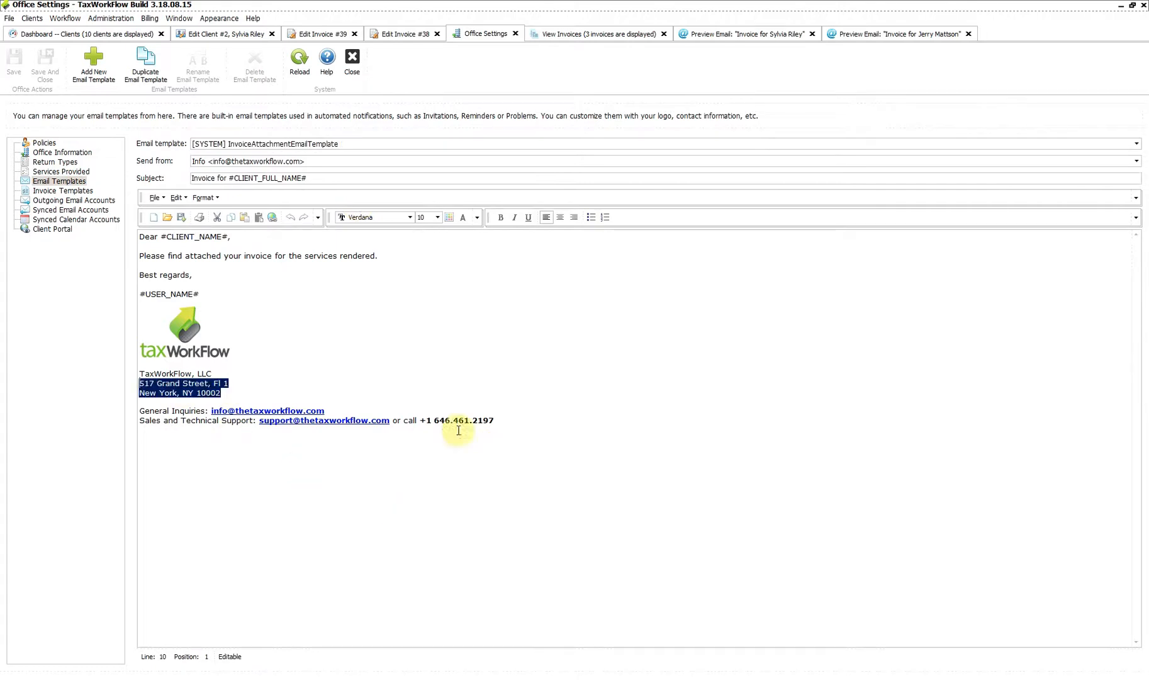
pyautogui.click(185, 411)
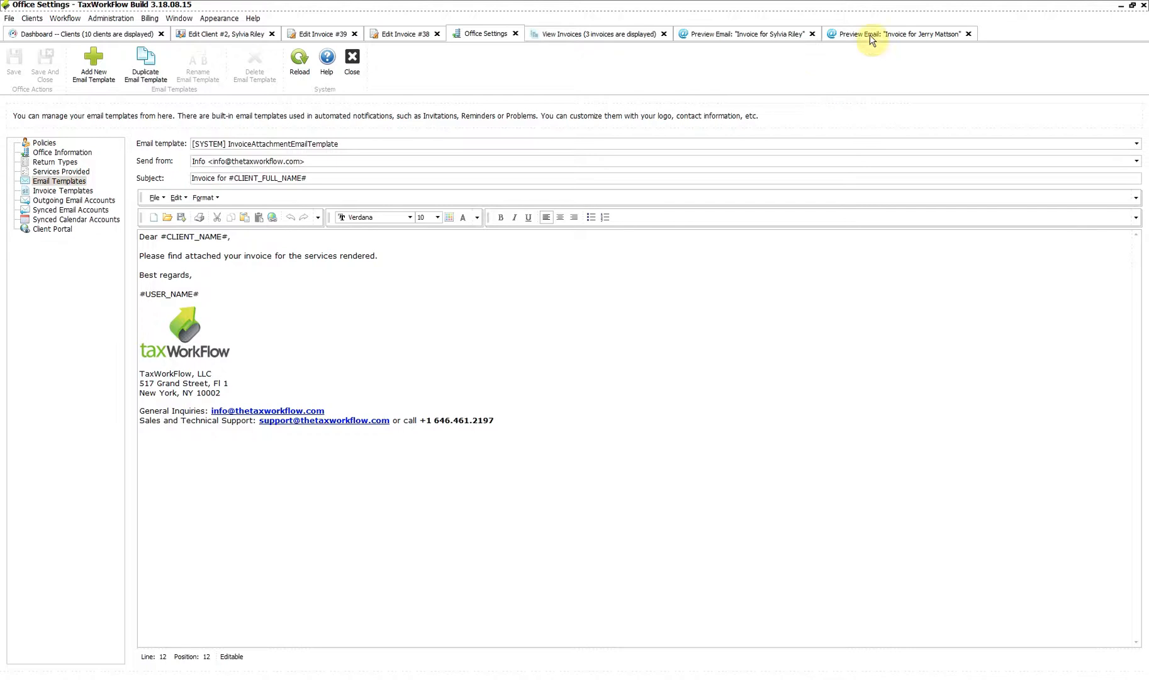
# - Compare the city lines in the signatures of the two previewed client emails, and return to the office settings
pyautogui.click(765, 35)
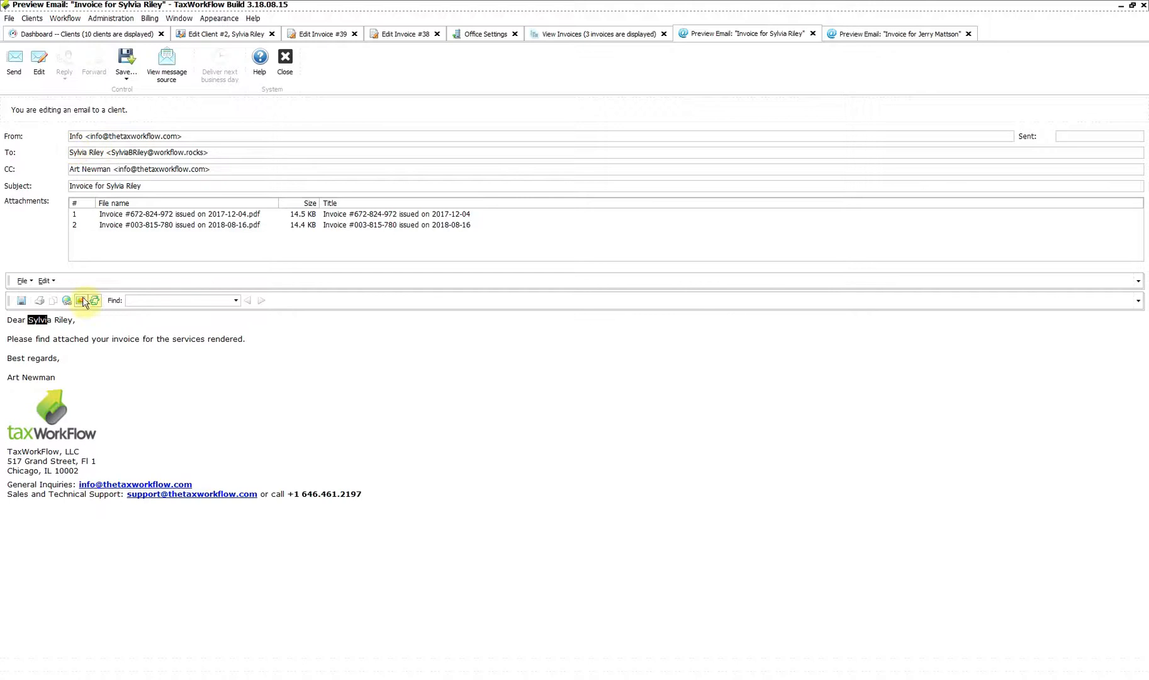
pyautogui.moveTo(79, 471); pyautogui.dragTo(2, 471)
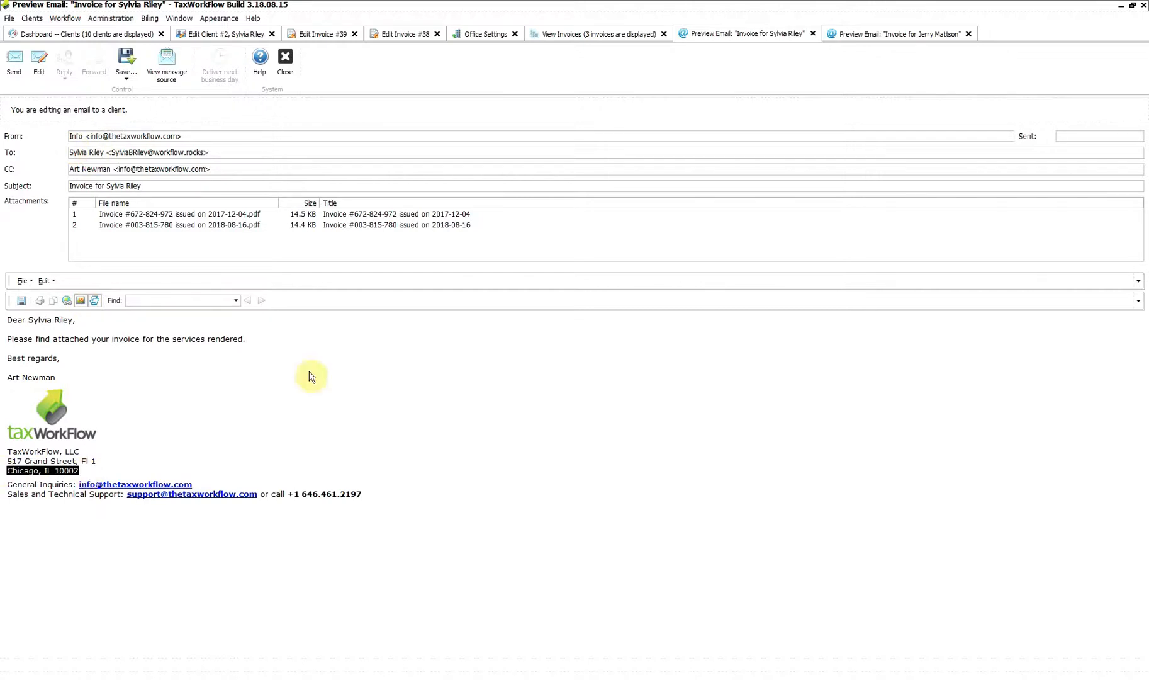
pyautogui.click(872, 34)
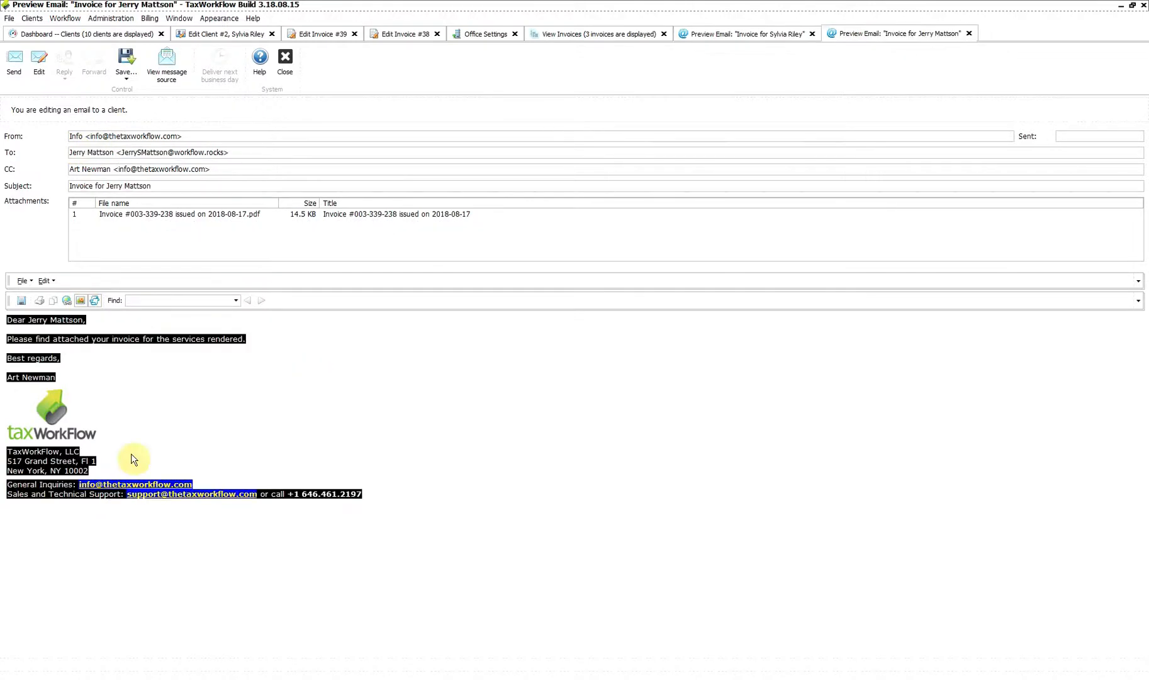
pyautogui.click(85, 333)
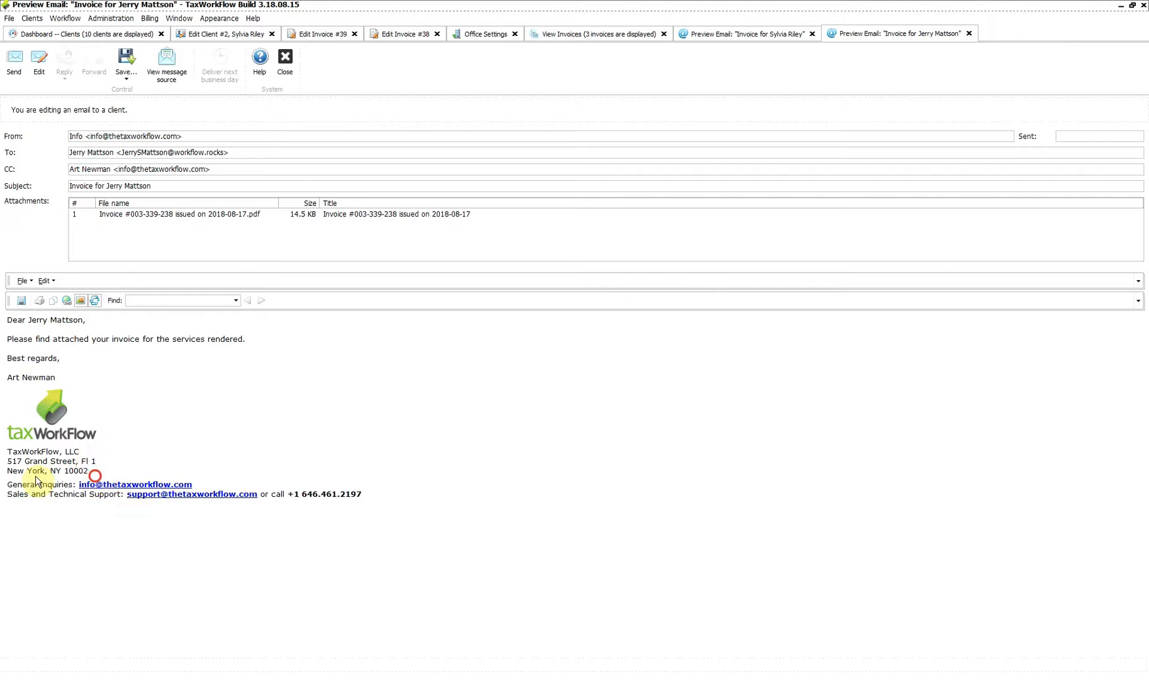
pyautogui.moveTo(3, 471); pyautogui.dragTo(92, 471)
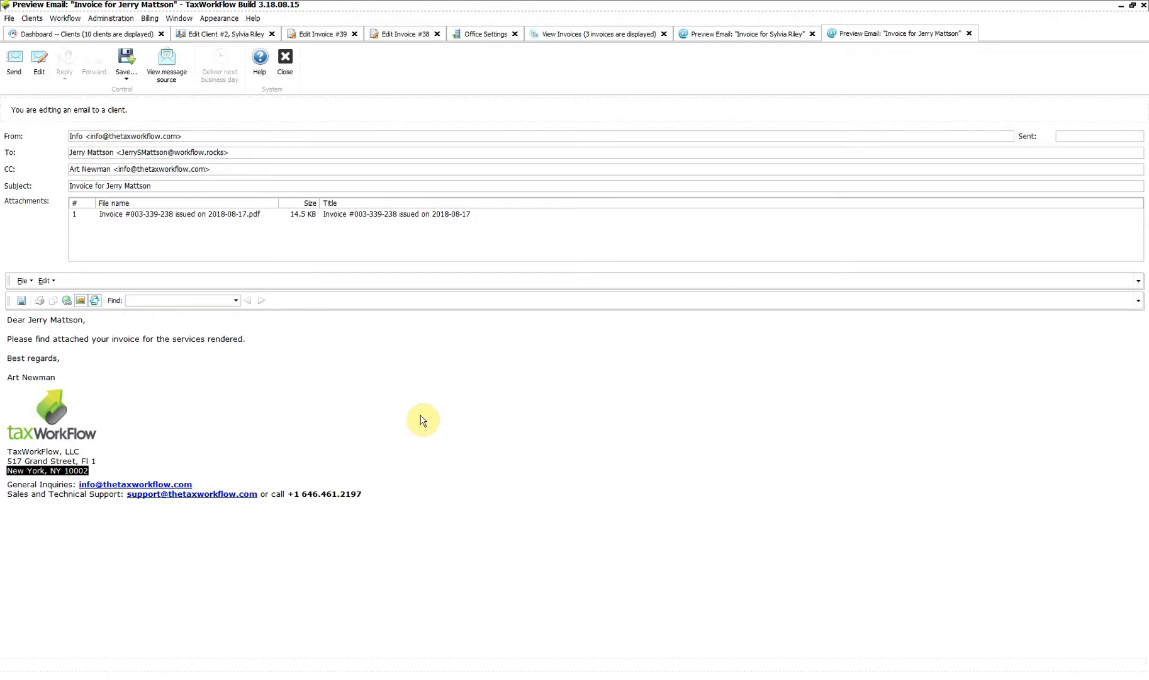
pyautogui.hotkey('ctrl', 'Tab')
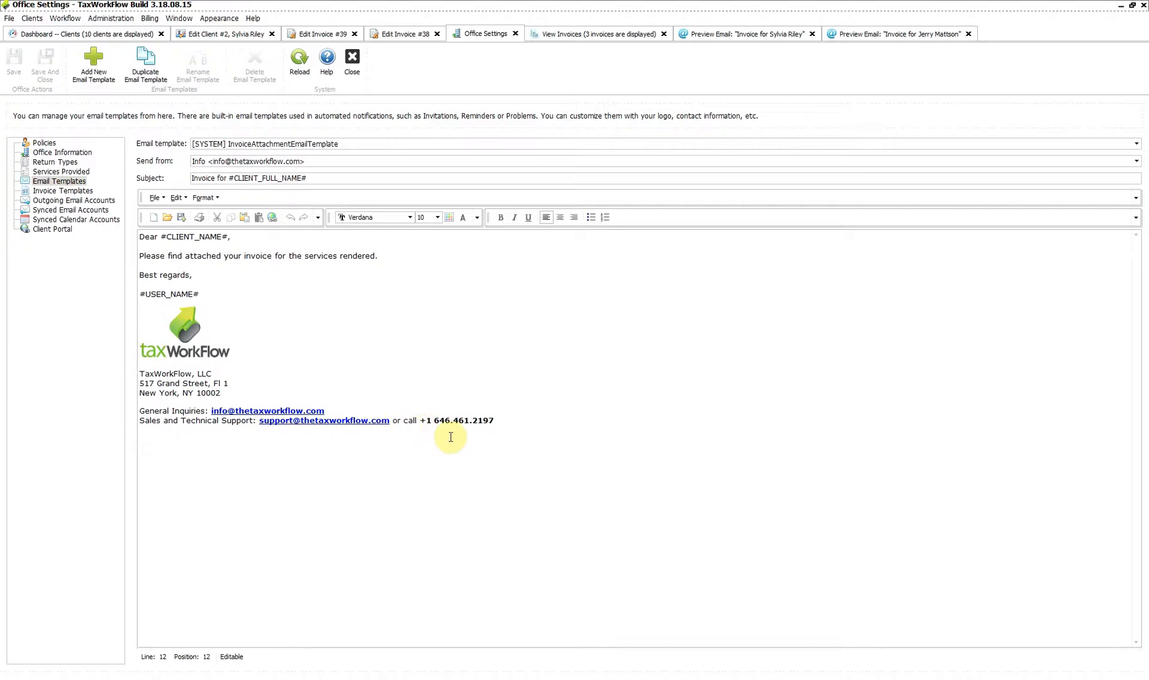
pyautogui.click(151, 73)
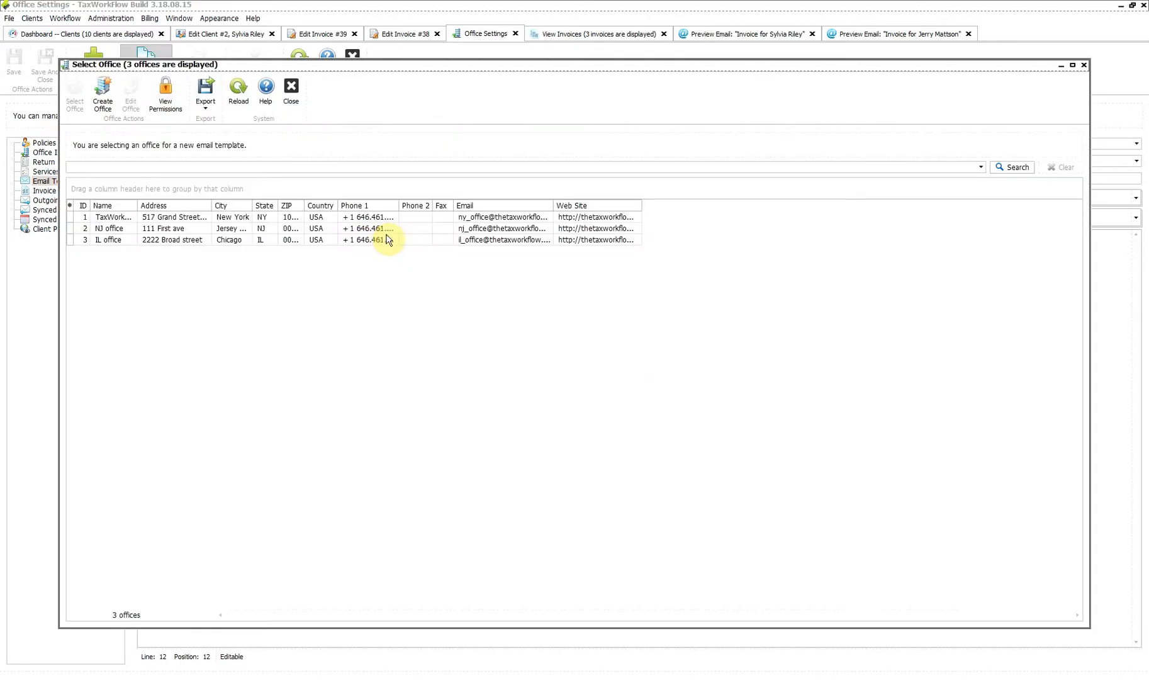
pyautogui.click(351, 229)
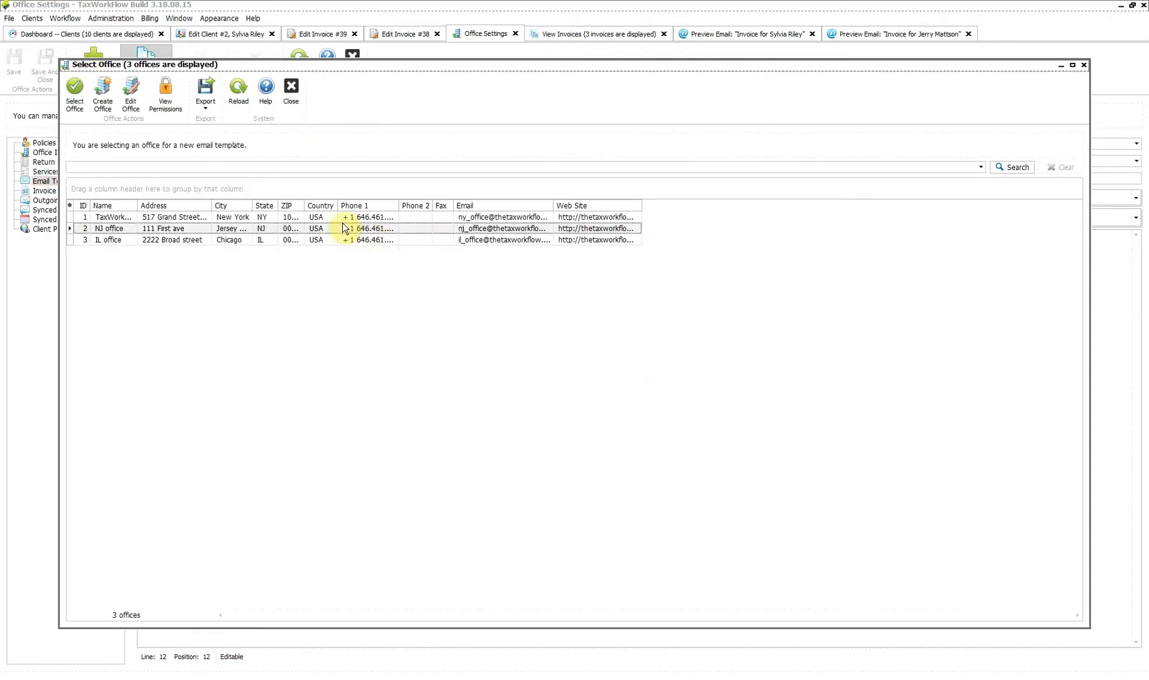
pyautogui.click(344, 218)
pyautogui.click(343, 229)
pyautogui.click(343, 238)
pyautogui.click(343, 225)
pyautogui.click(286, 106)
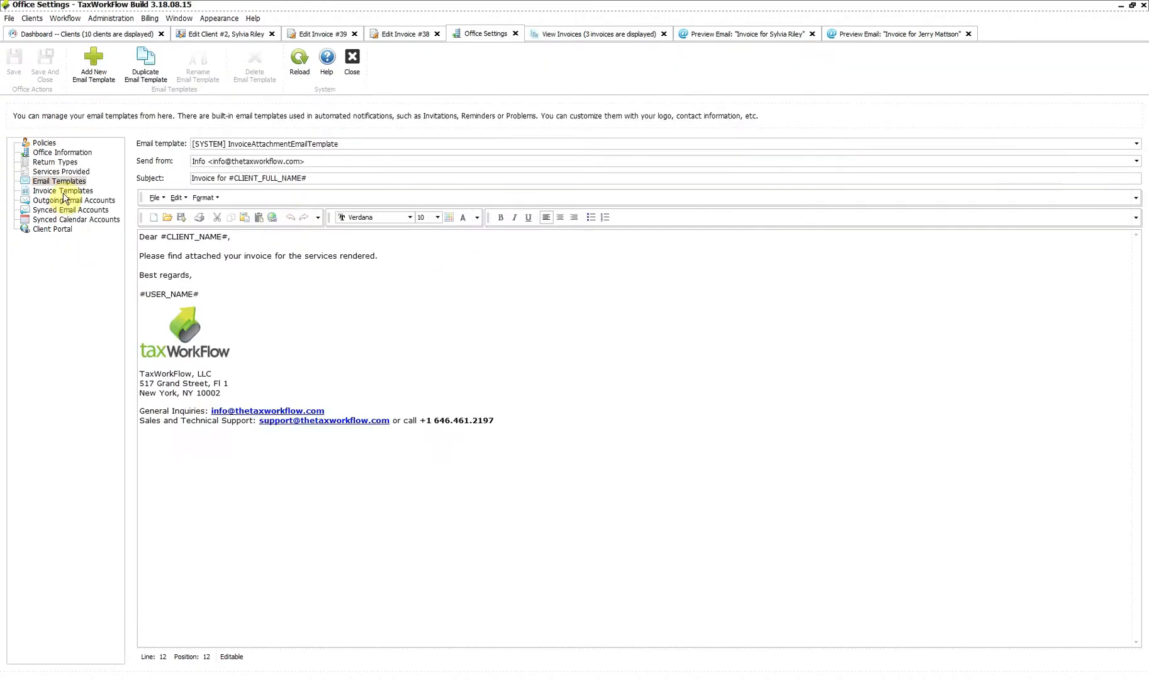
# - Duplicate the [USER] New Template invoice template for the NJ office and show the list of available invoice templates
pyautogui.click(62, 190)
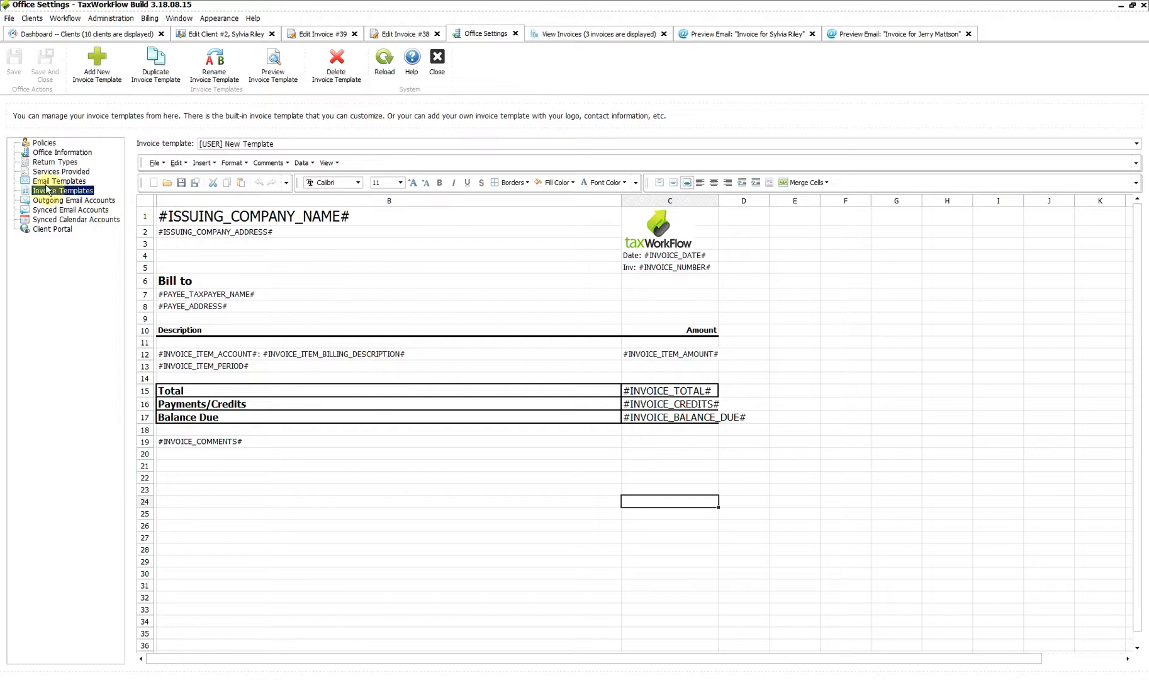
pyautogui.click(156, 74)
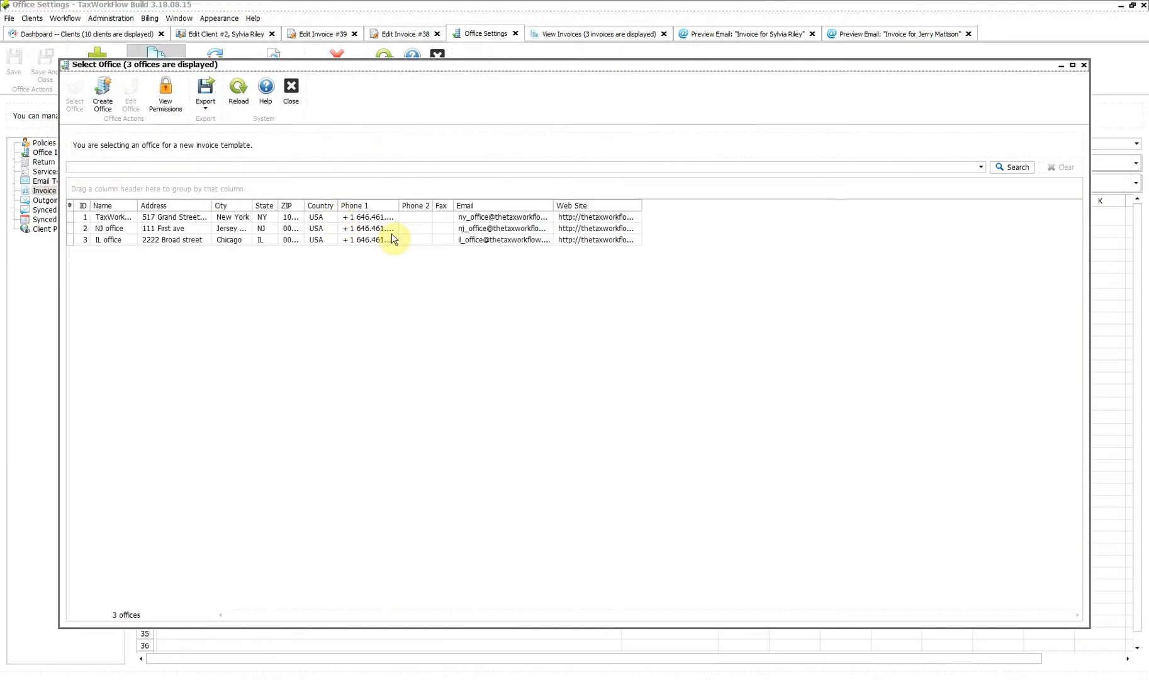
pyautogui.click(393, 239)
pyautogui.click(418, 228)
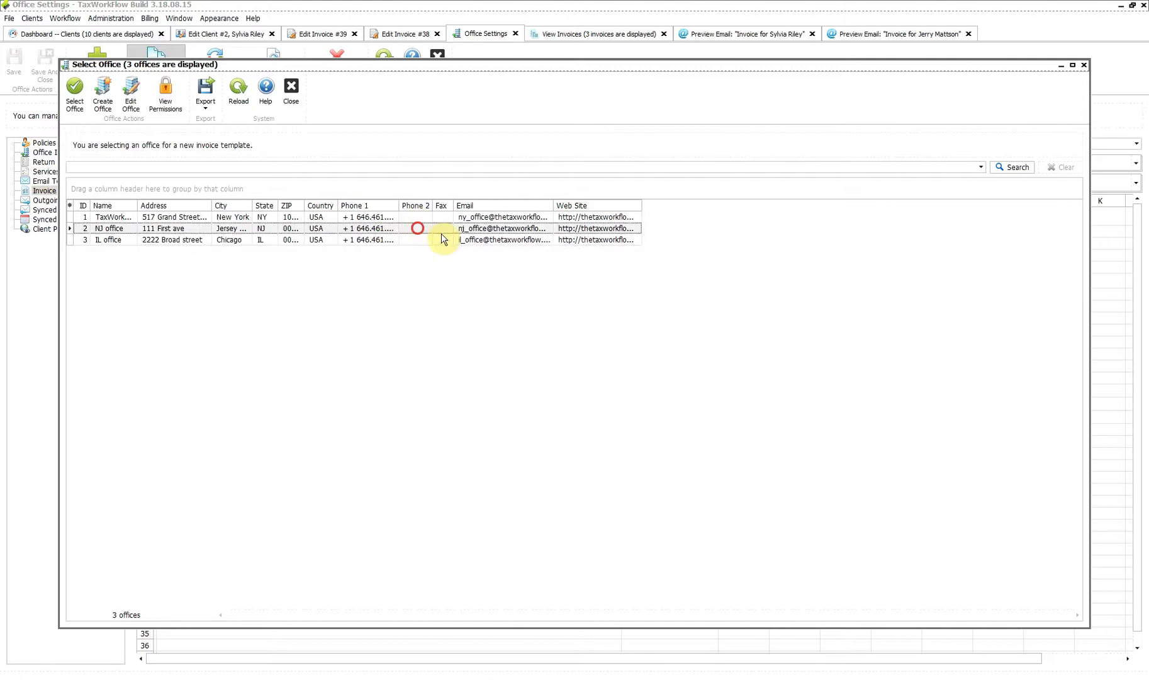
pyautogui.click(75, 98)
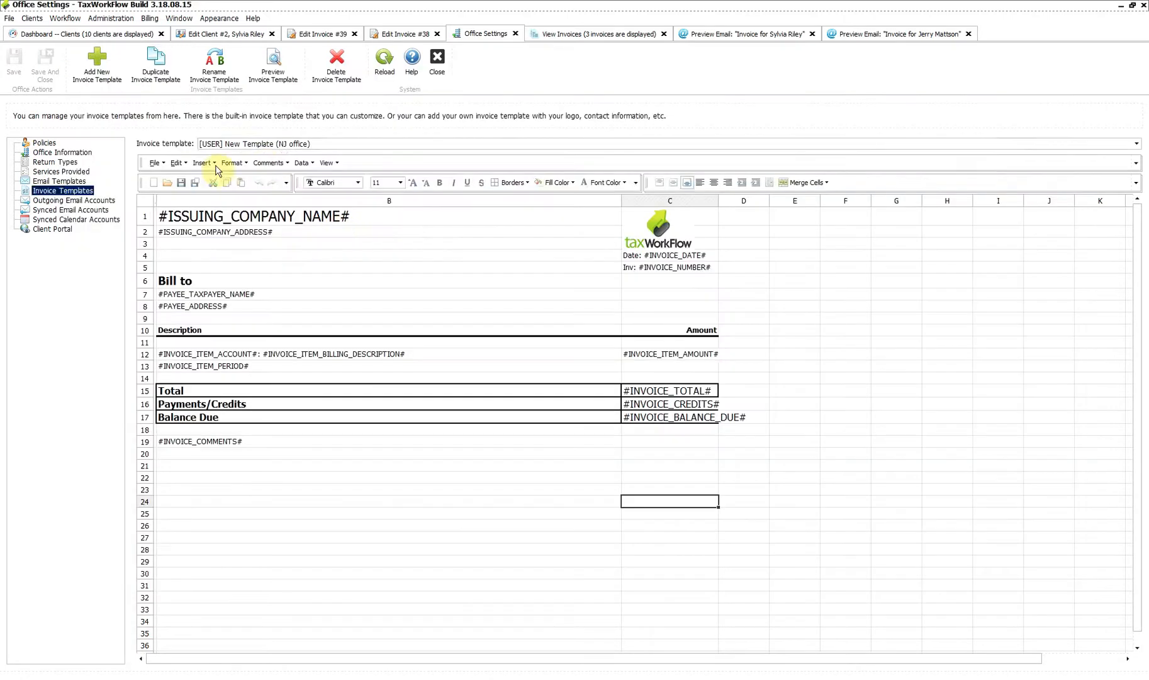
pyautogui.click(238, 143)
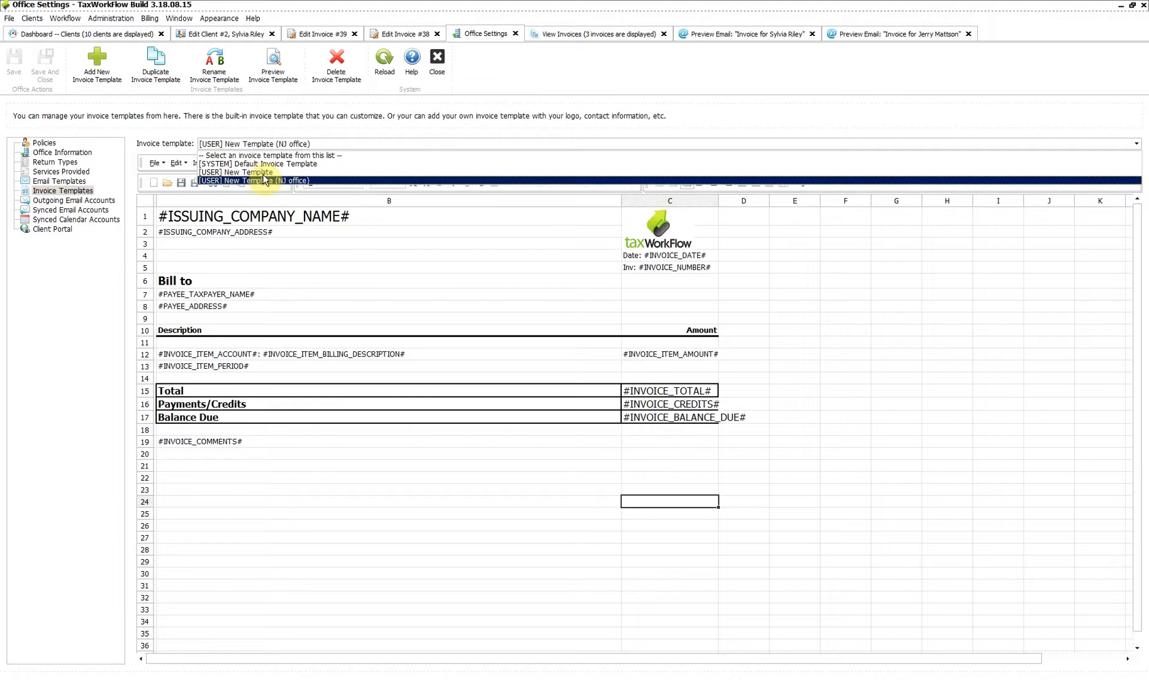
# - Compare the [USER] New Template invoice template with its NJ office copy, ending on the NJ office copy
pyautogui.click(268, 172)
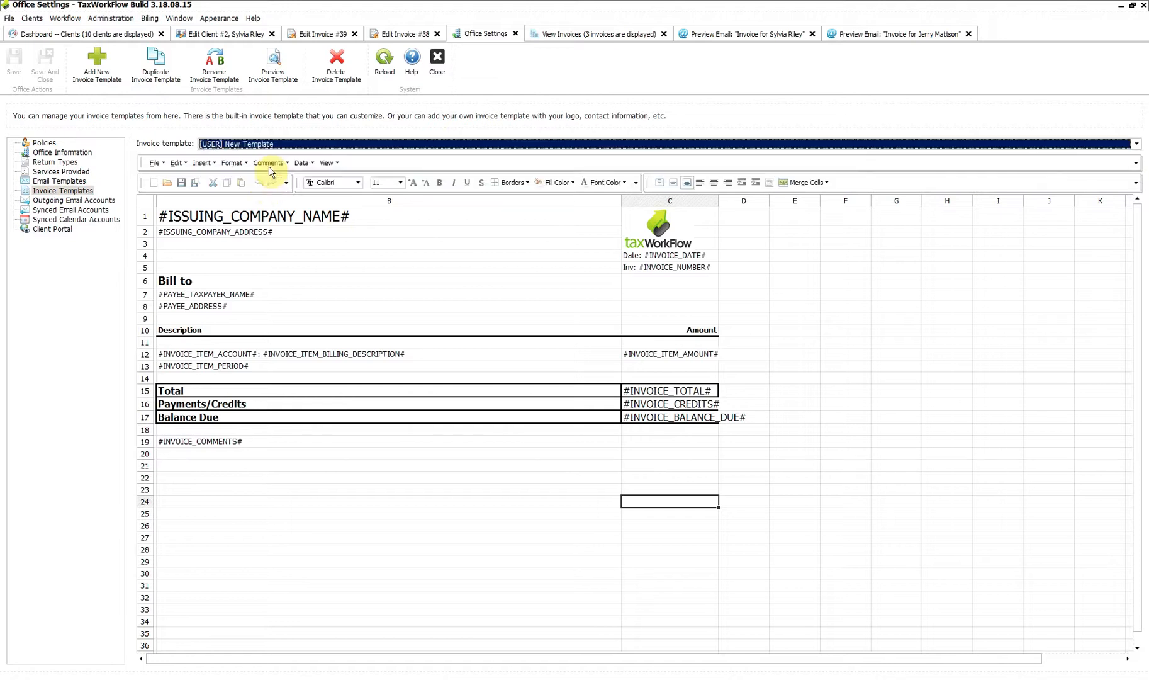
pyautogui.click(303, 145)
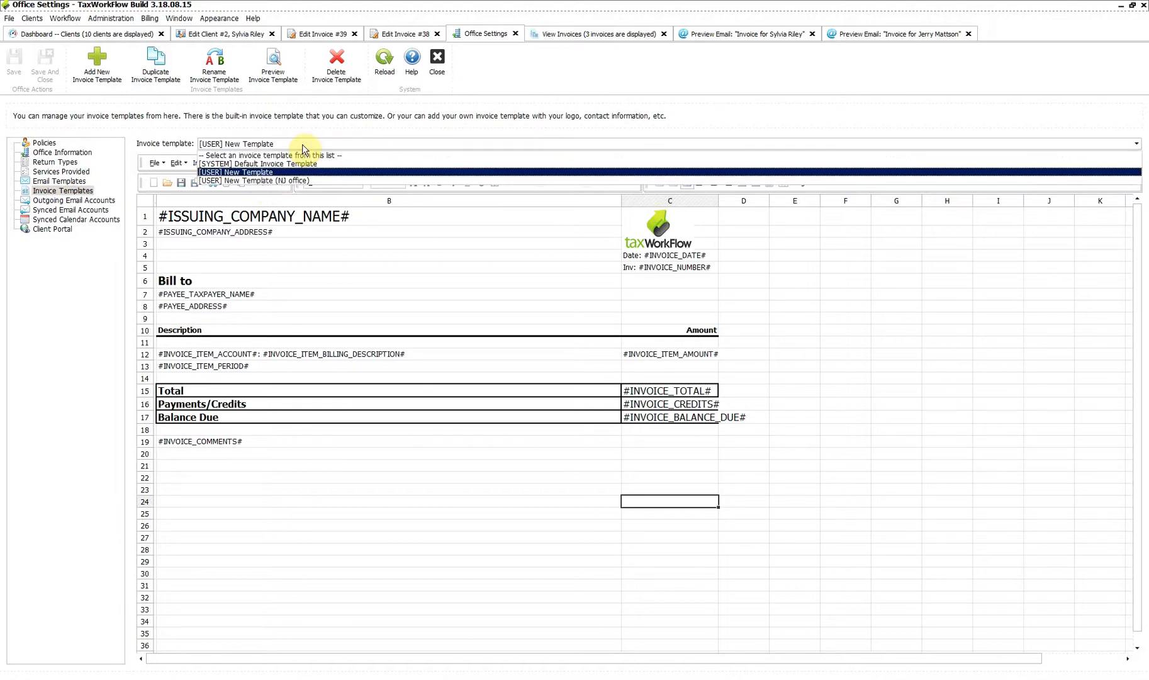
pyautogui.click(294, 180)
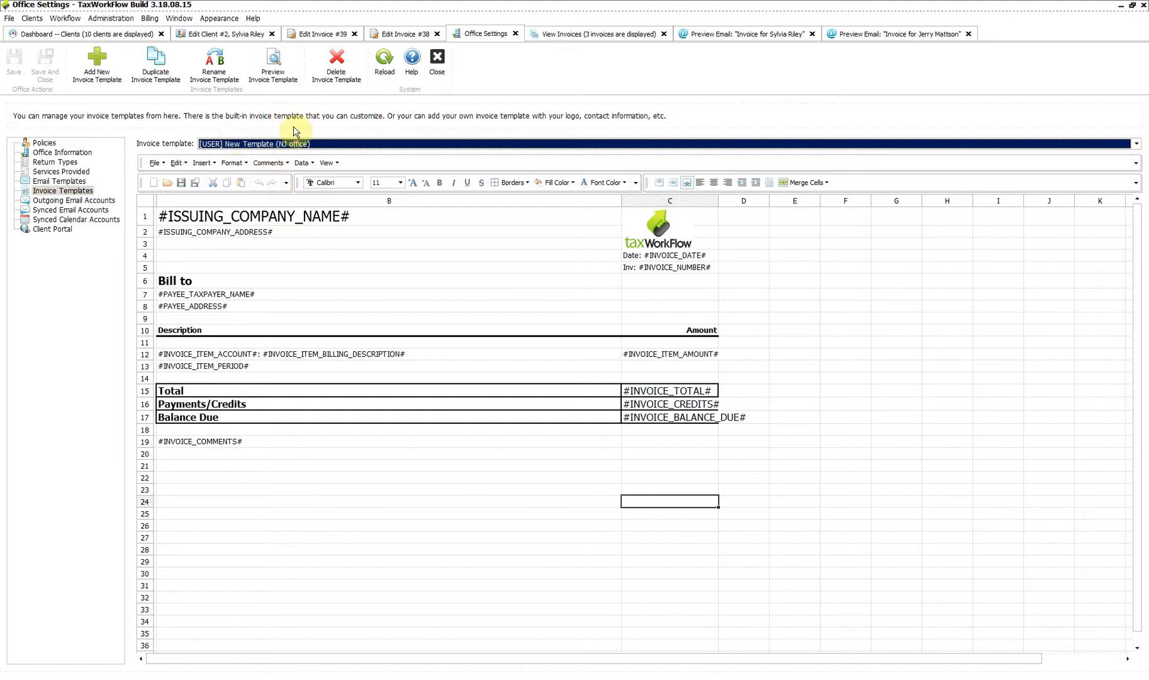
pyautogui.click(542, 232)
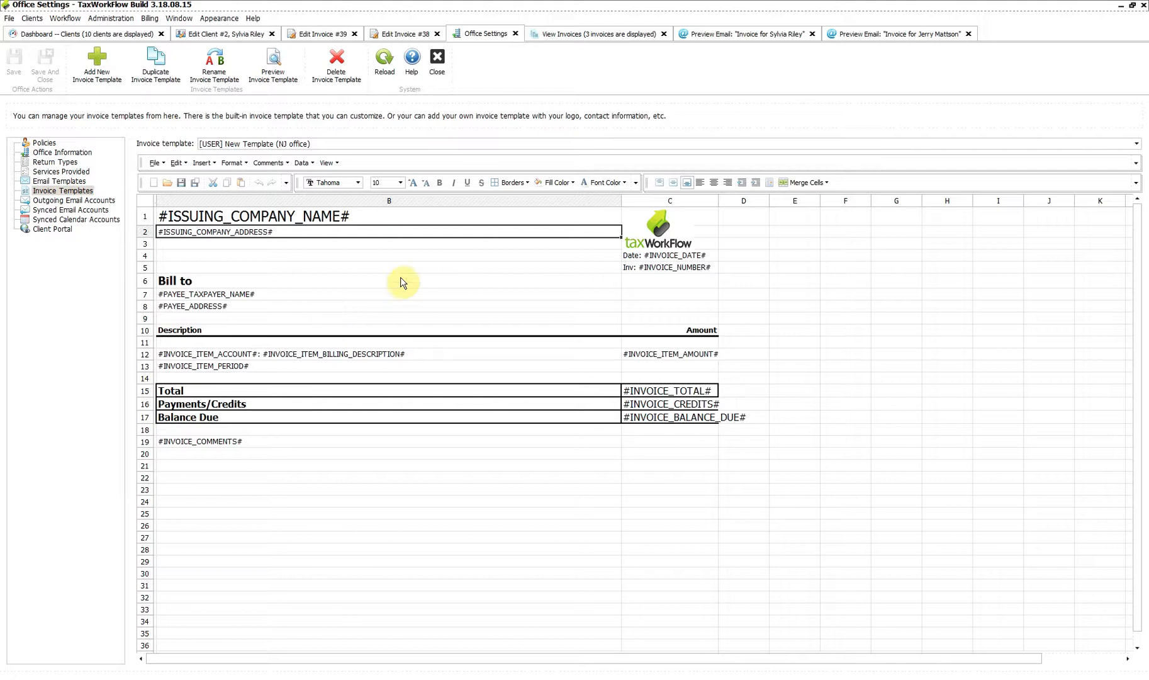
# - Make the invoice item rows 12 and 13 of the NJ office template dark red and bold, and save the template
pyautogui.moveTo(139, 354); pyautogui.dragTo(139, 366)
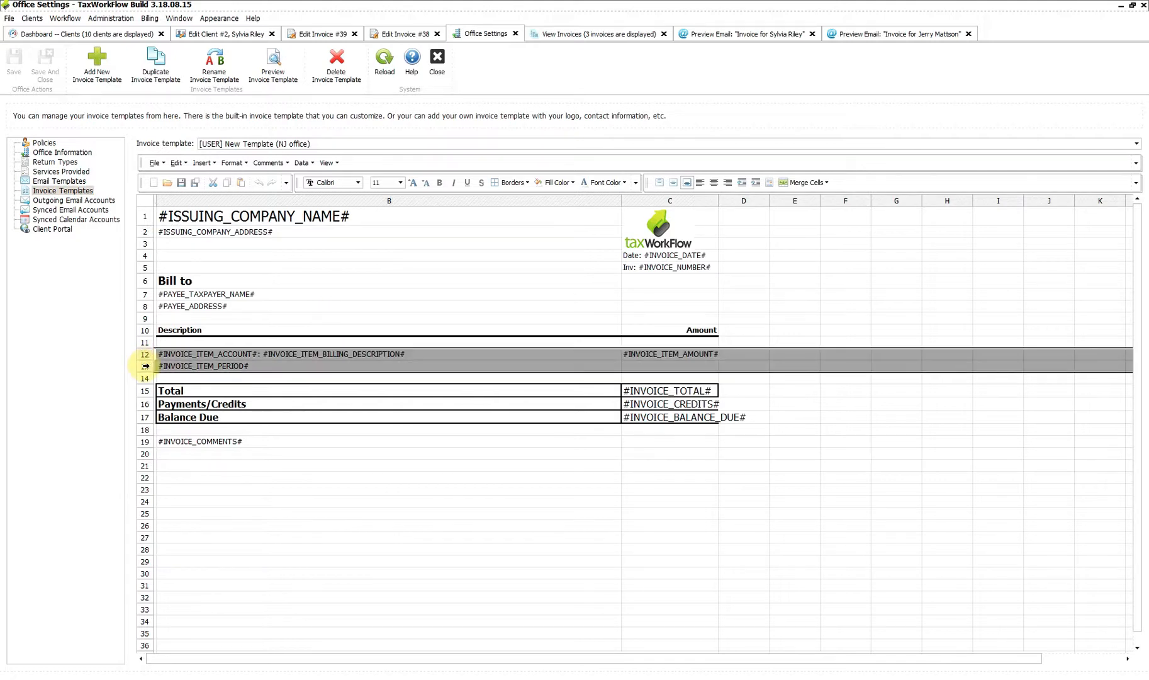
pyautogui.click(623, 182)
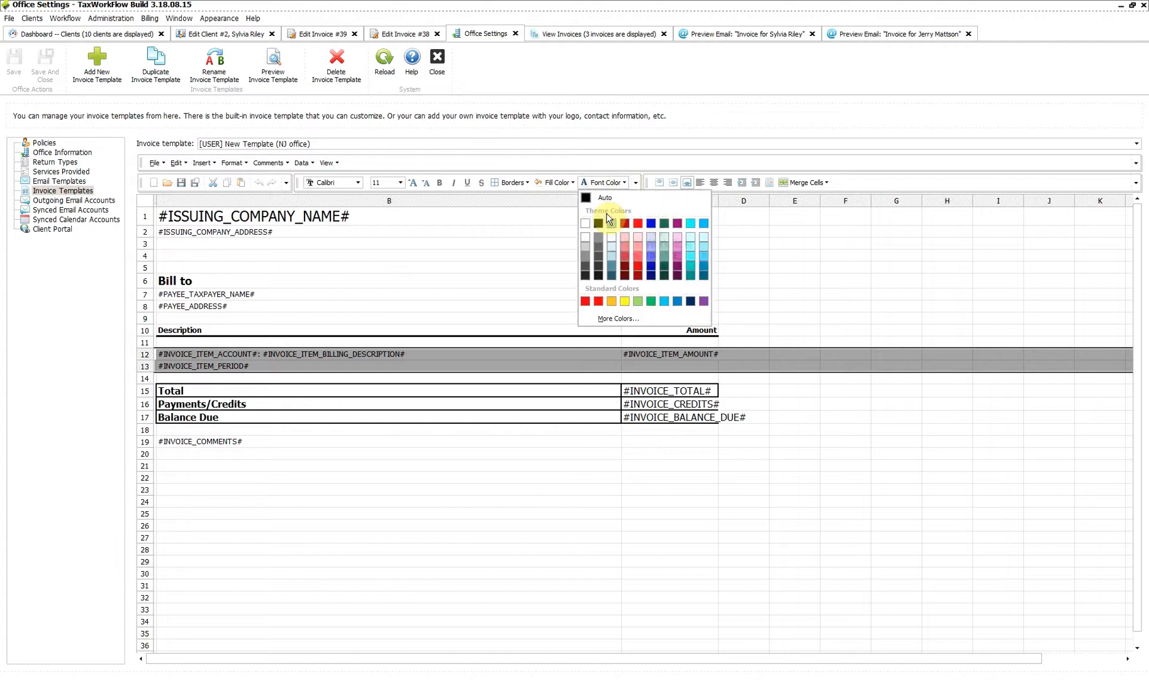
pyautogui.click(625, 222)
pyautogui.click(439, 183)
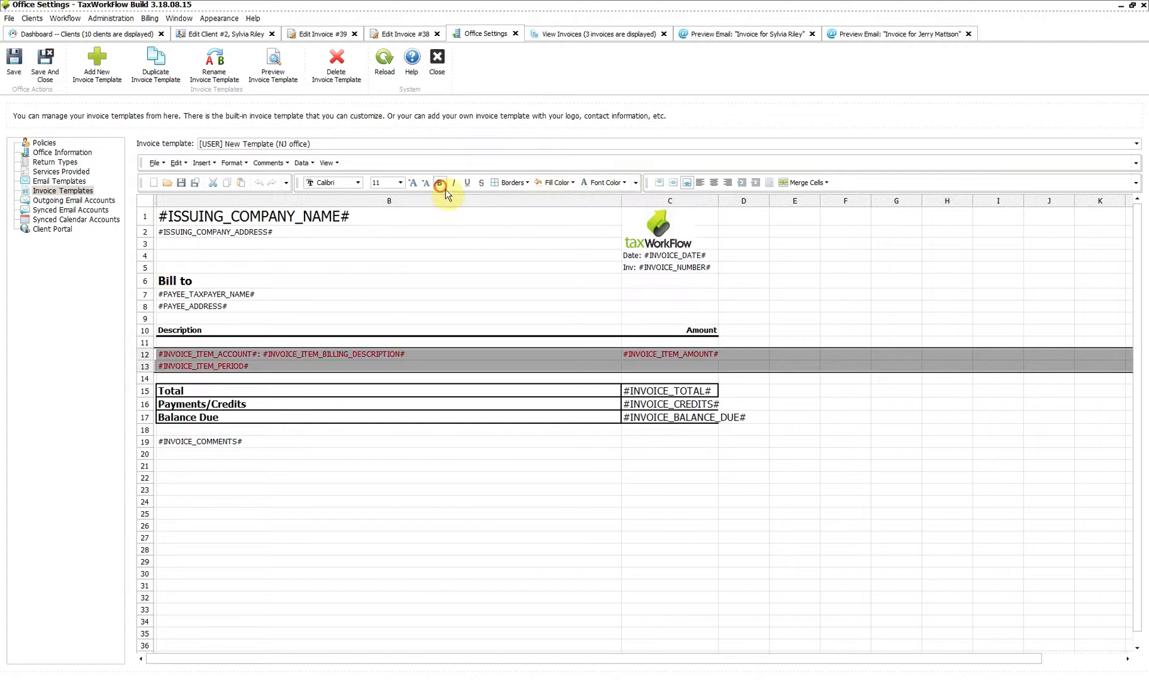
pyautogui.click(15, 56)
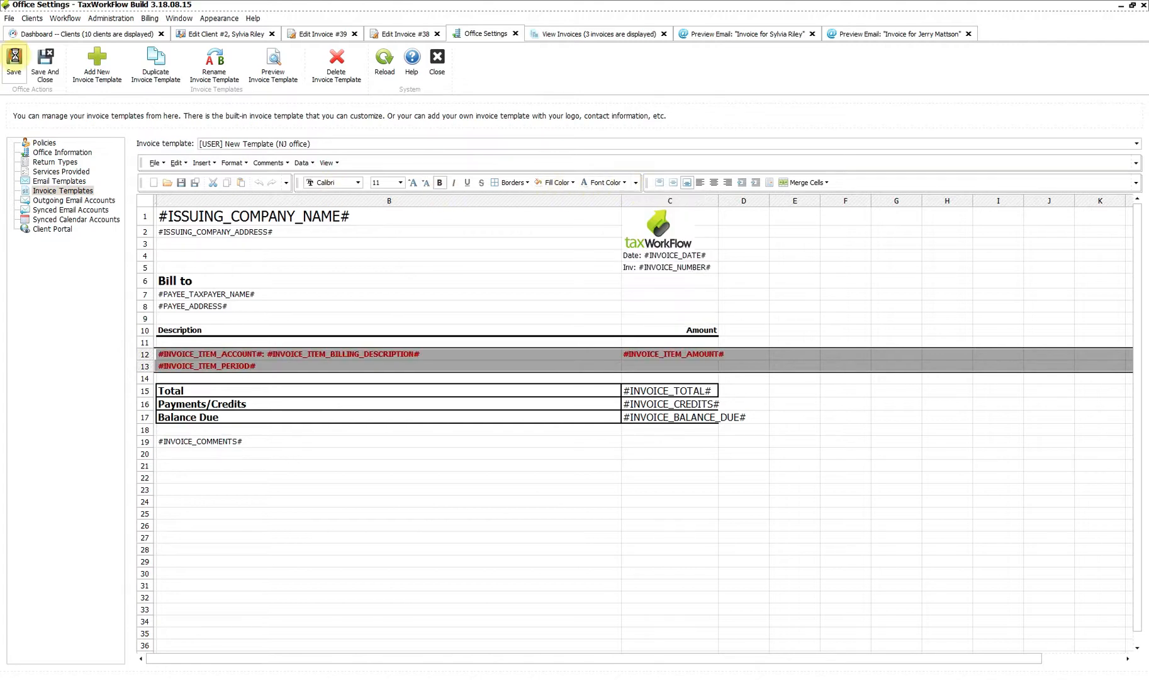
# - Preview the NJ office template with the first invoice in the list, check the item lines at 200% zoom, and close the preview
pyautogui.click(272, 66)
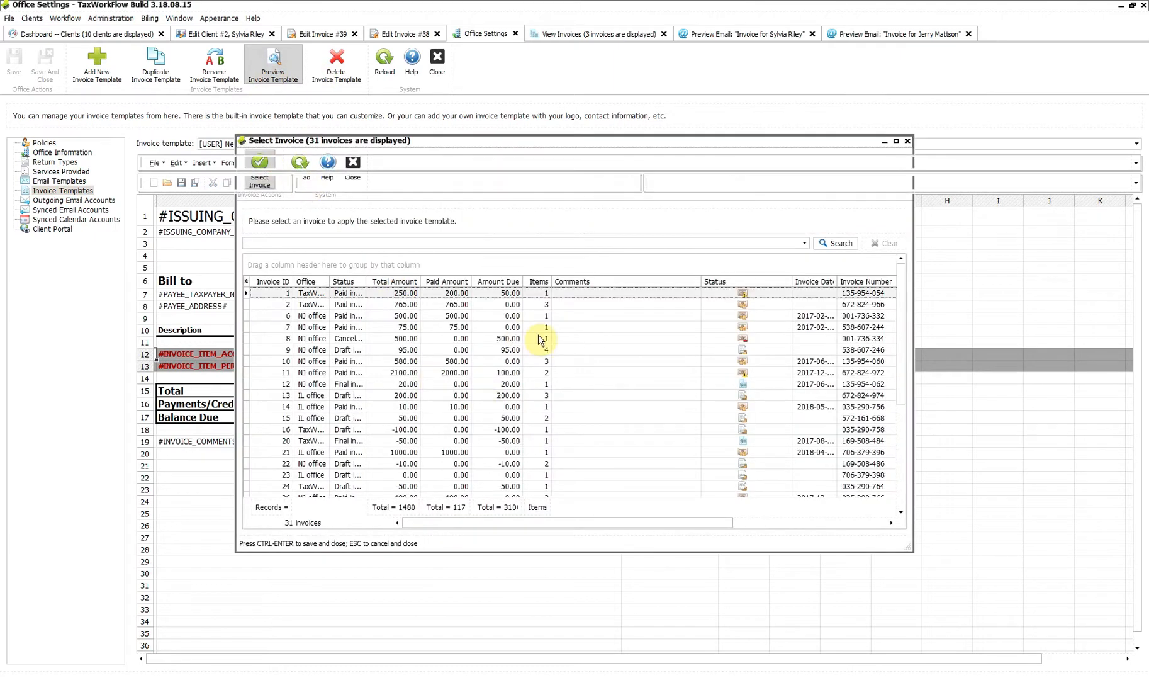
pyautogui.hotkey('ctrl', 'Return')
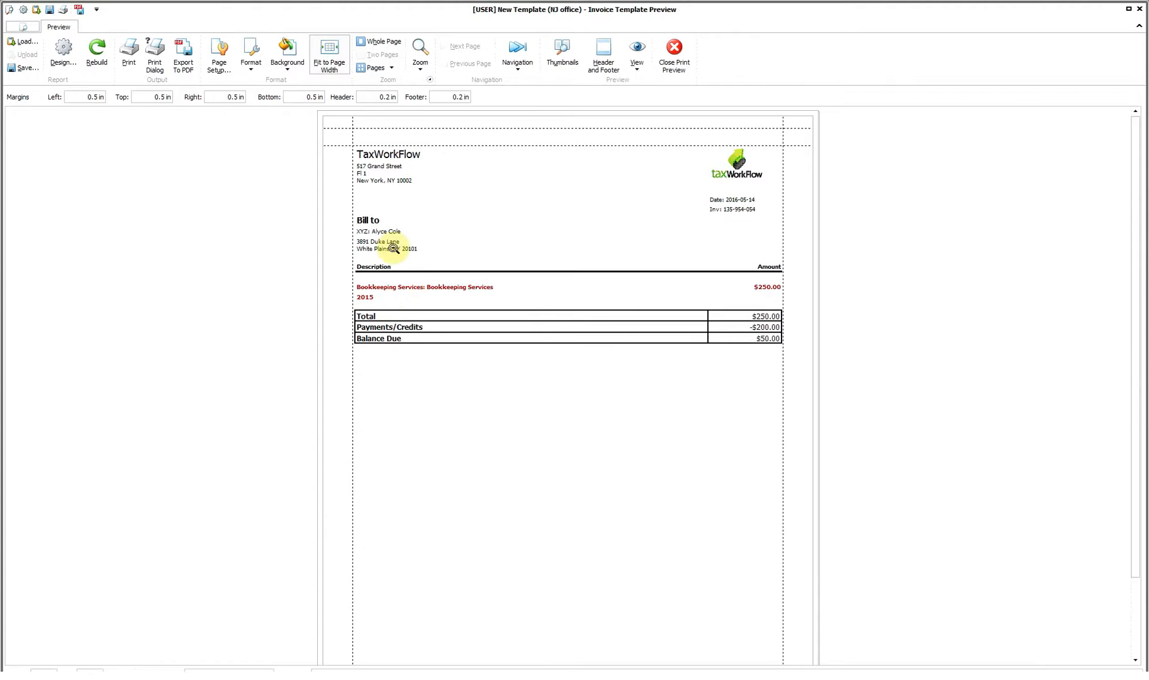
pyautogui.click(419, 68)
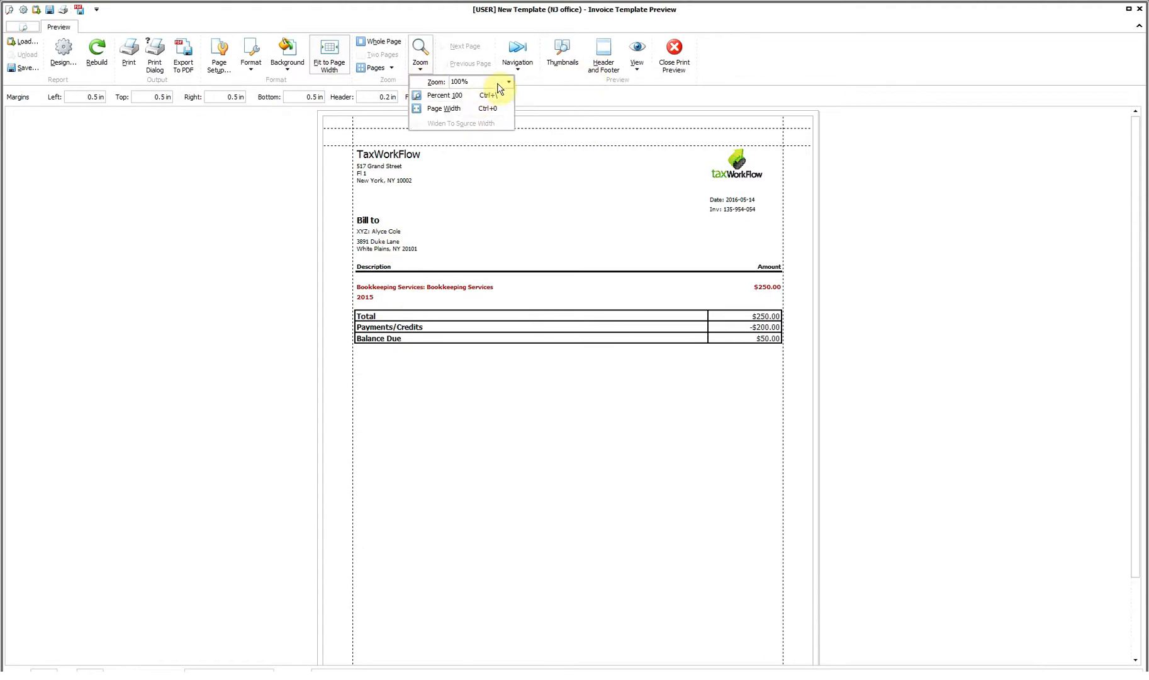
pyautogui.moveTo(487, 82); pyautogui.dragTo(395, 83)
pyautogui.write('200')
pyautogui.press('Return')
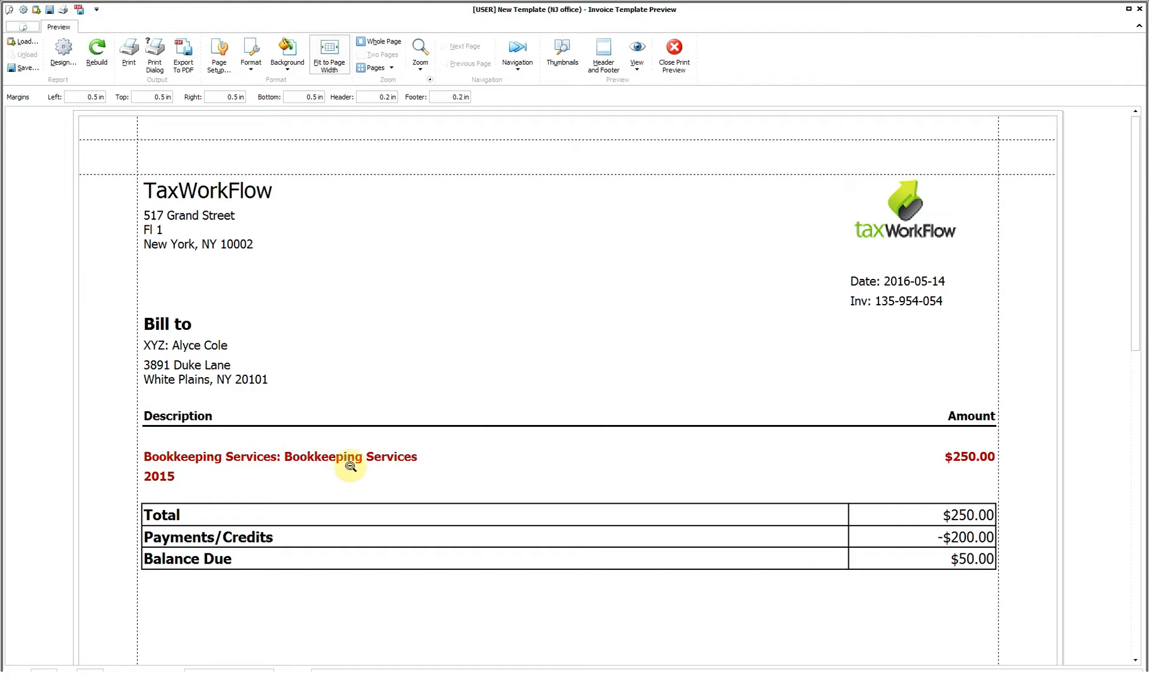
pyautogui.click(674, 54)
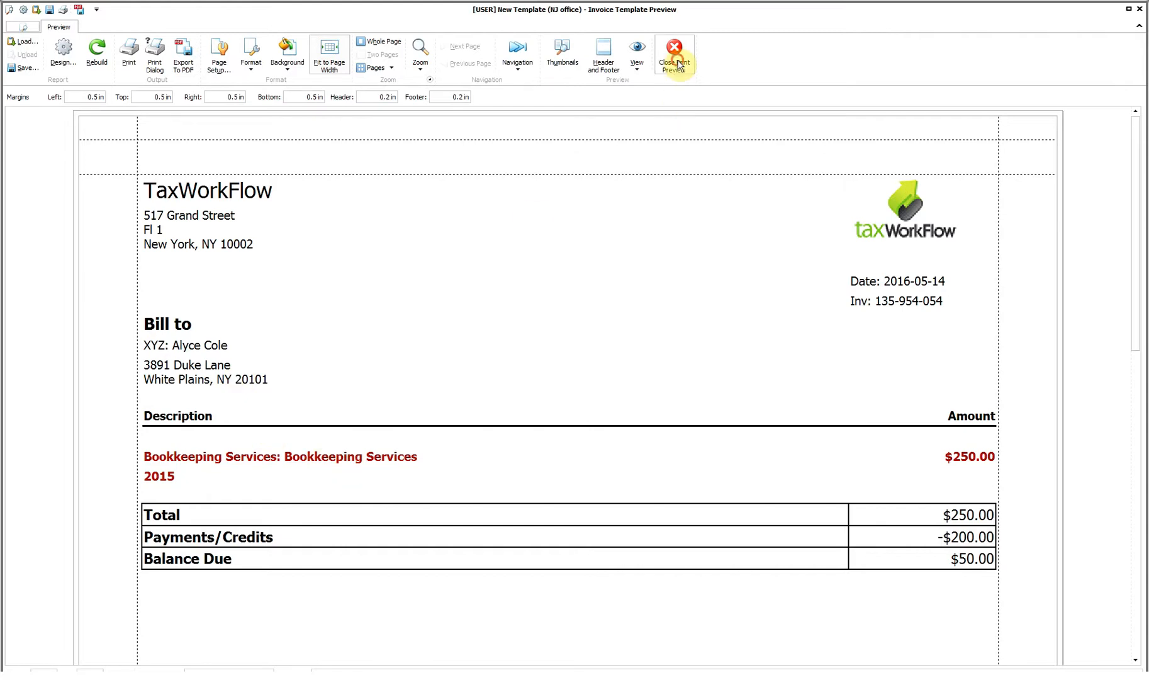